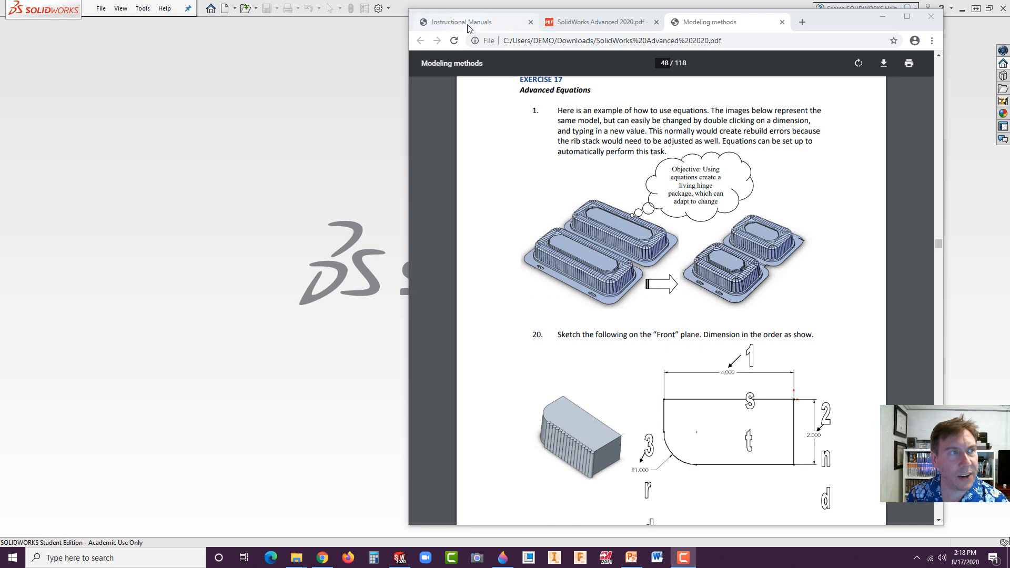
Step: Find Exercise 17, Advanced Equations, in the SolidWorks Advanced 2020 PDF and examine its sketch and dimension order
left_click(463, 21)
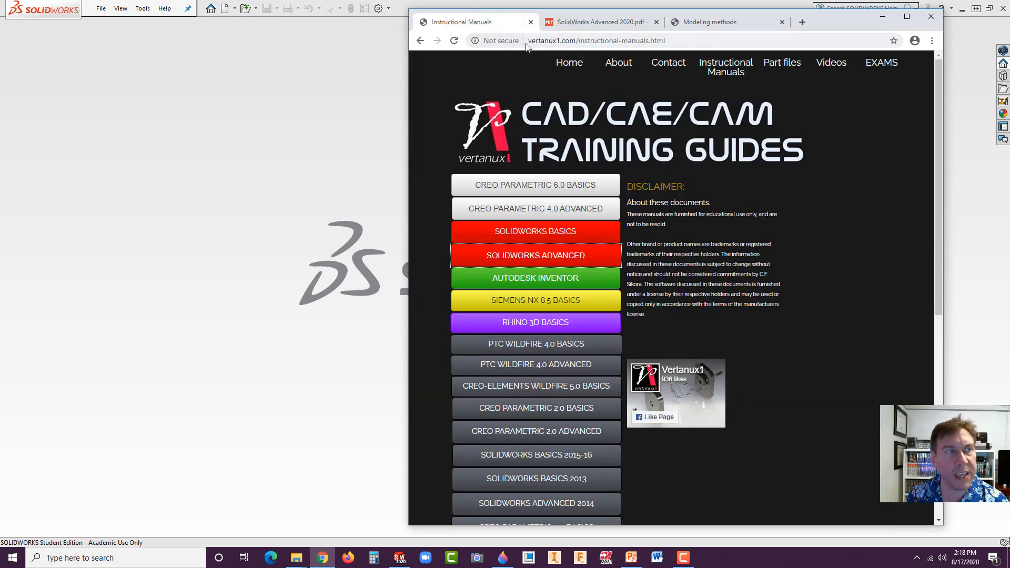
left_click_drag(528, 41, 583, 46)
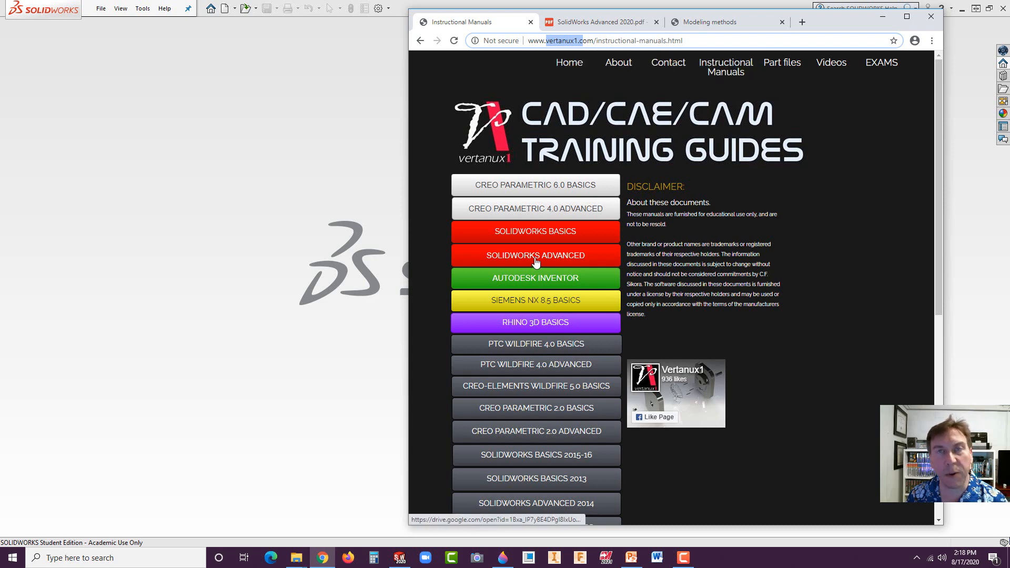
left_click(629, 23)
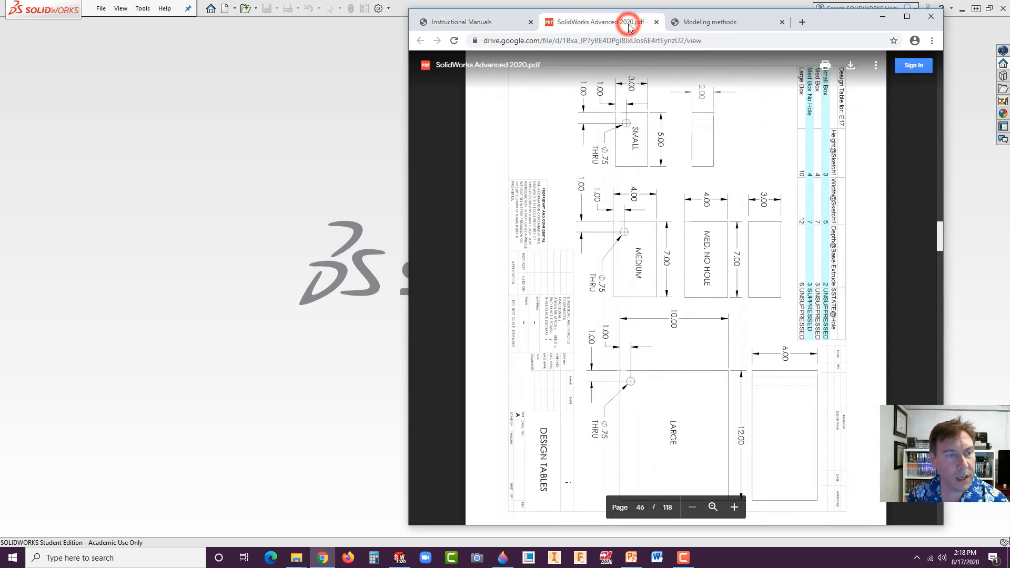
scroll(670, 272, "down", 4)
scroll(671, 272, "down", 10)
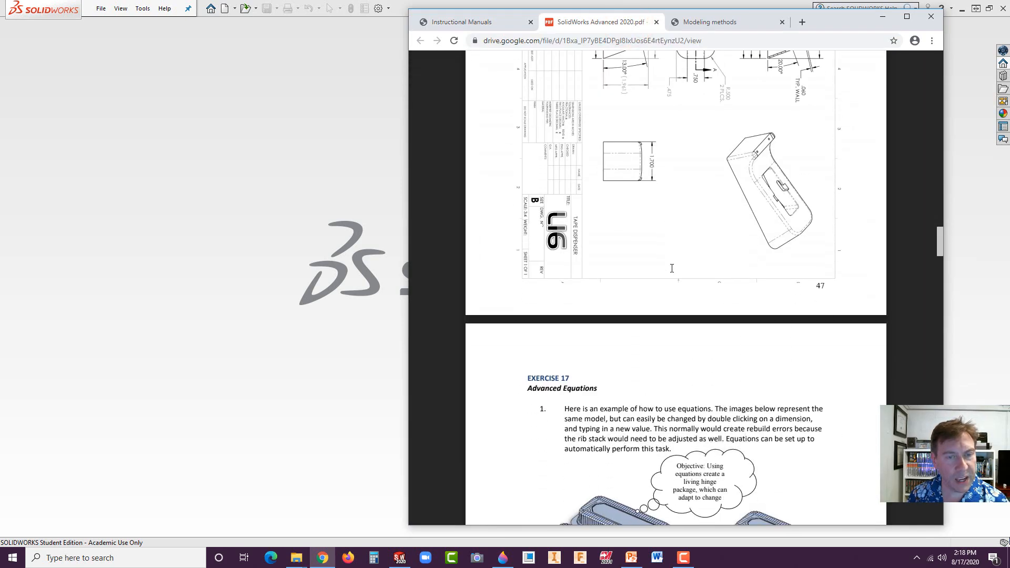
scroll(672, 268, "down", 6)
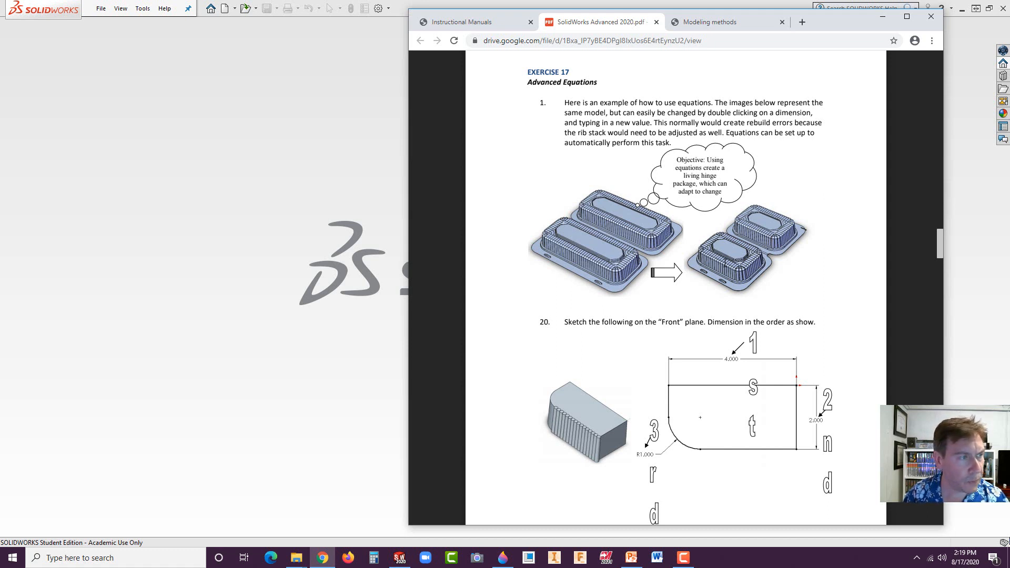
Step: Switch to SOLIDWORKS and create a new part document
left_click(174, 228)
left_click(222, 9)
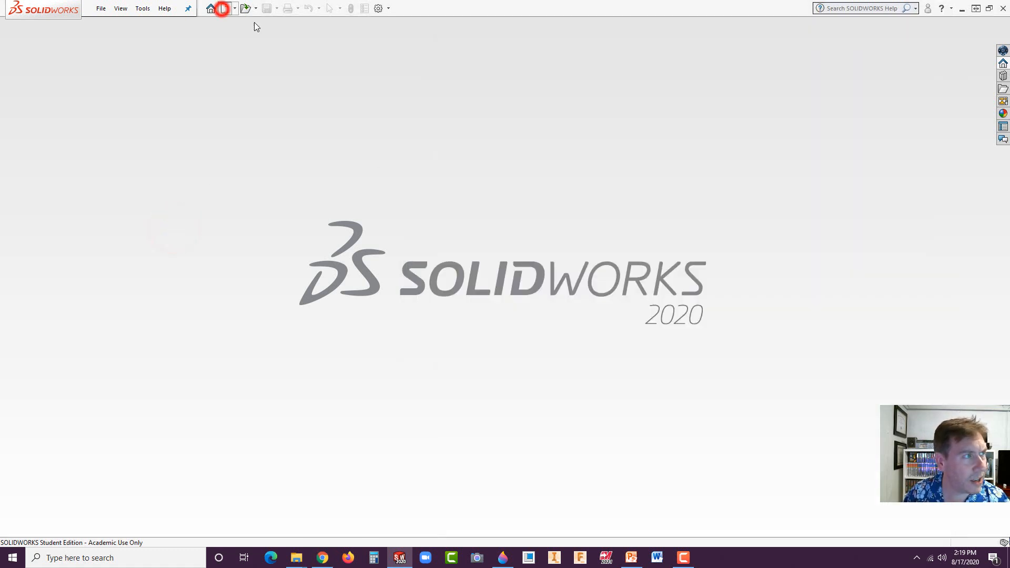
left_click(320, 216)
left_click(498, 378)
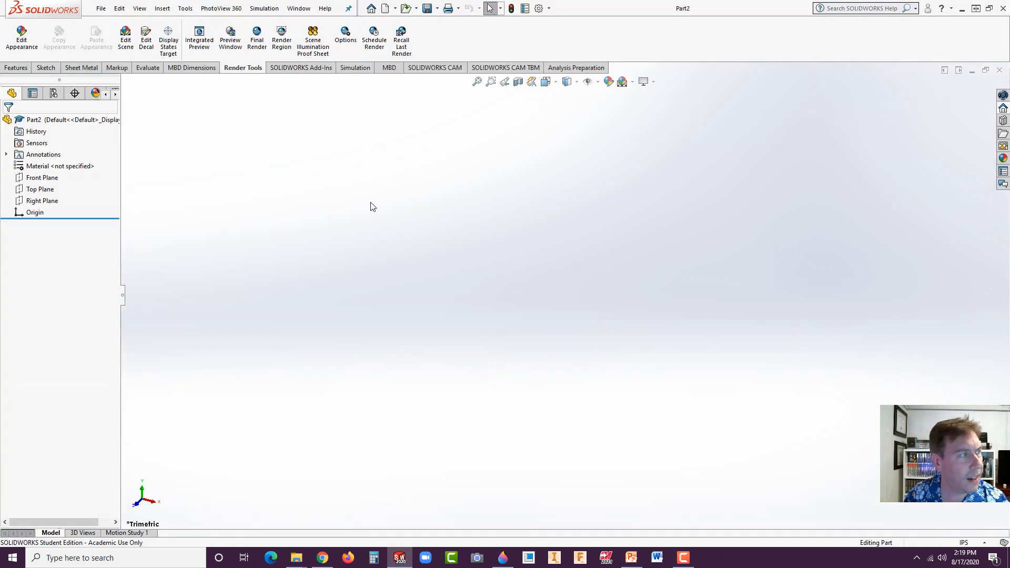
Step: Sketch a corner rectangle about 4.08 by 2.03 in on the Front Plane, with its upper-right corner at the origin
left_click(39, 181)
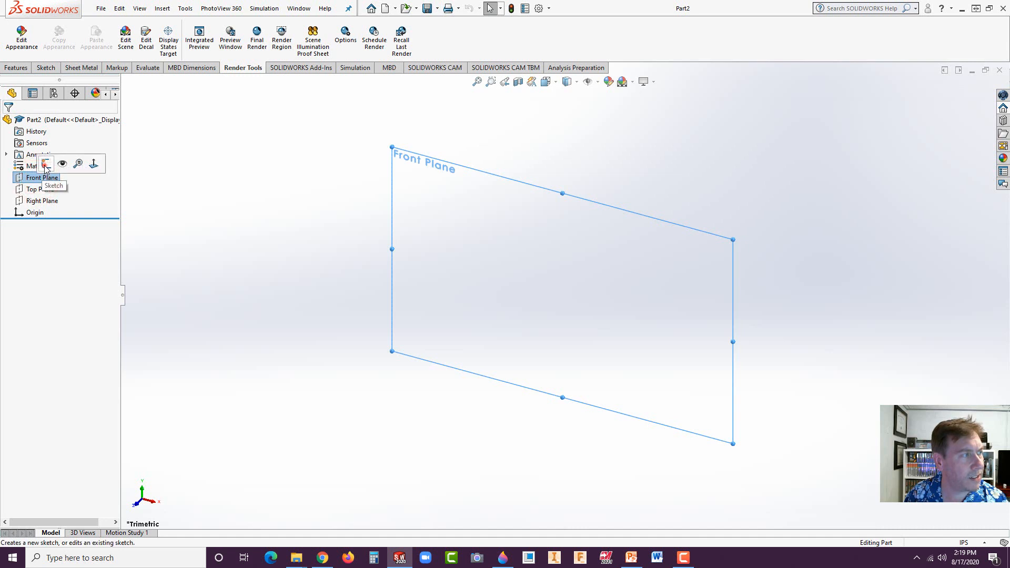
left_click(45, 168)
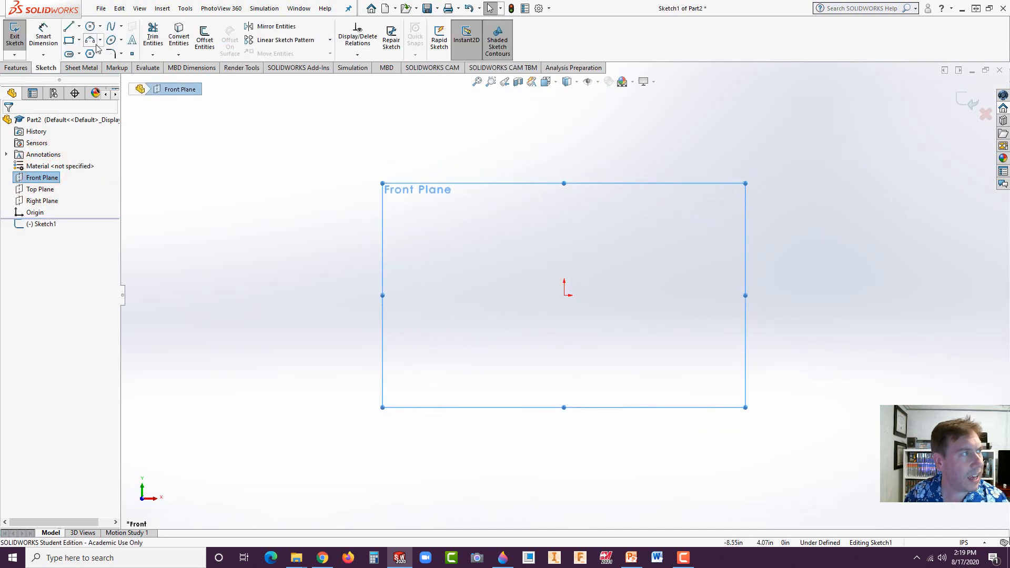
left_click(78, 40)
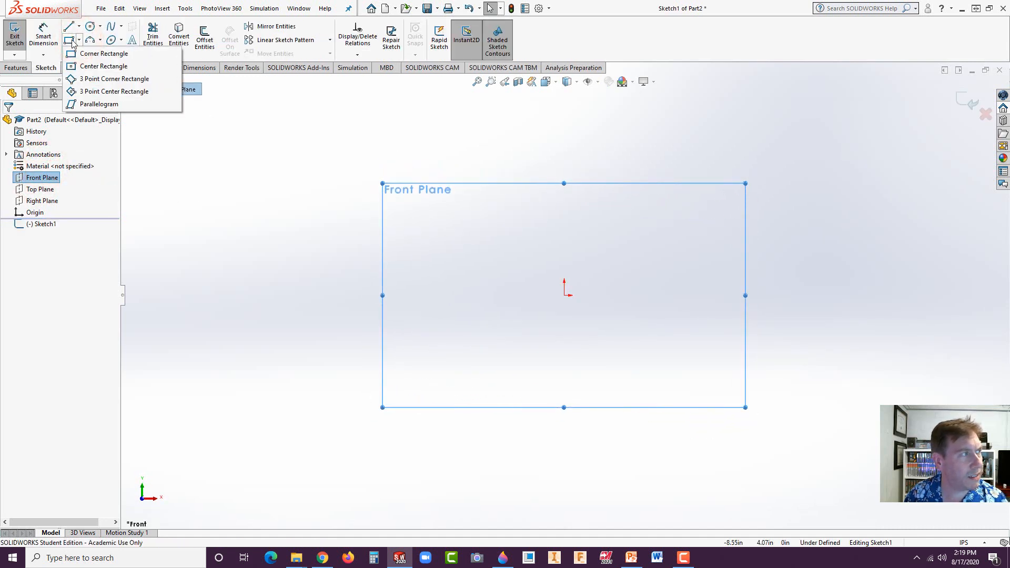
left_click(70, 40)
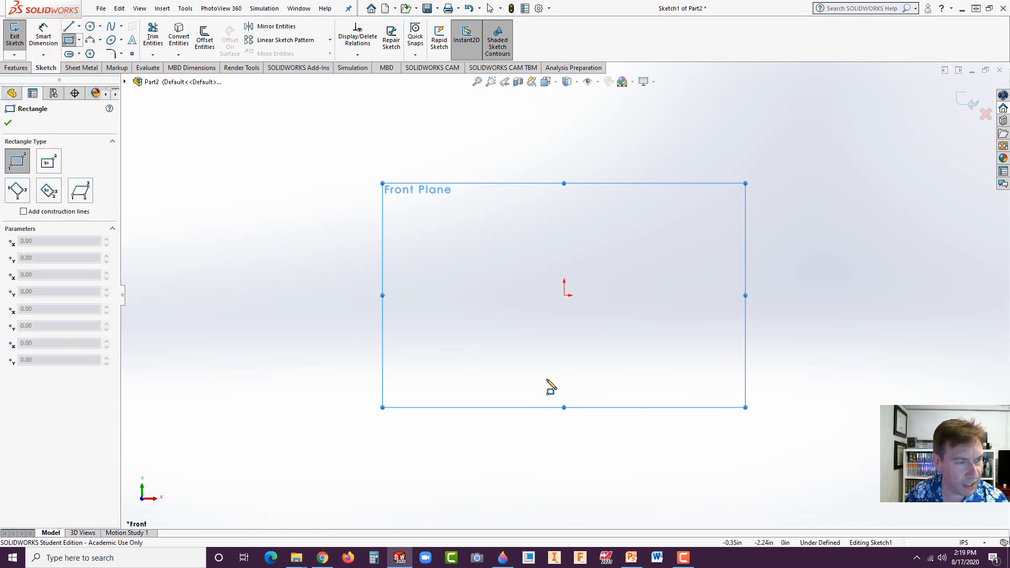
left_click(565, 296)
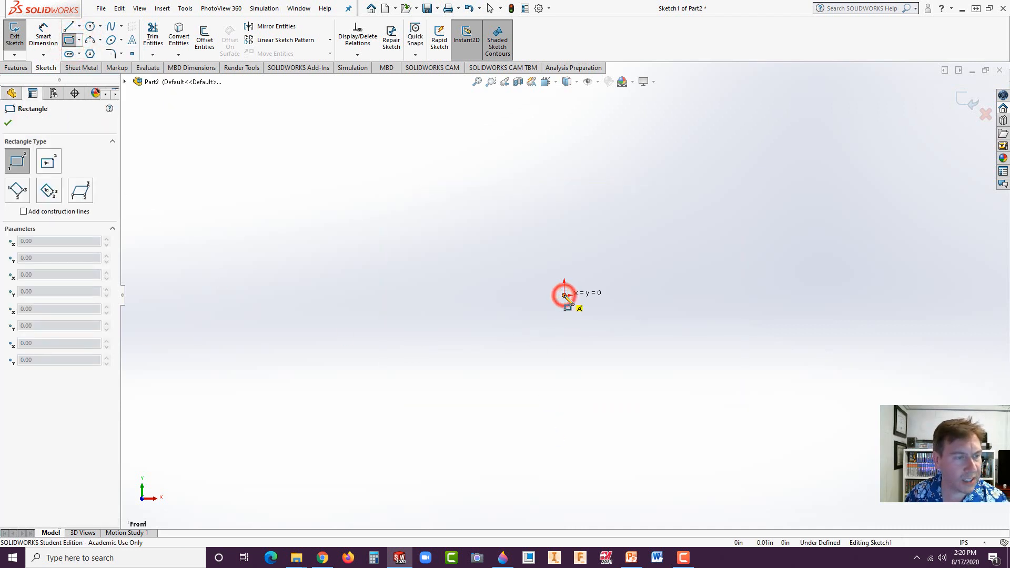
left_click(352, 403)
Step: Dimension the rectangle's upper edge at 4 in, as given in the exercise drawing
left_click(44, 35)
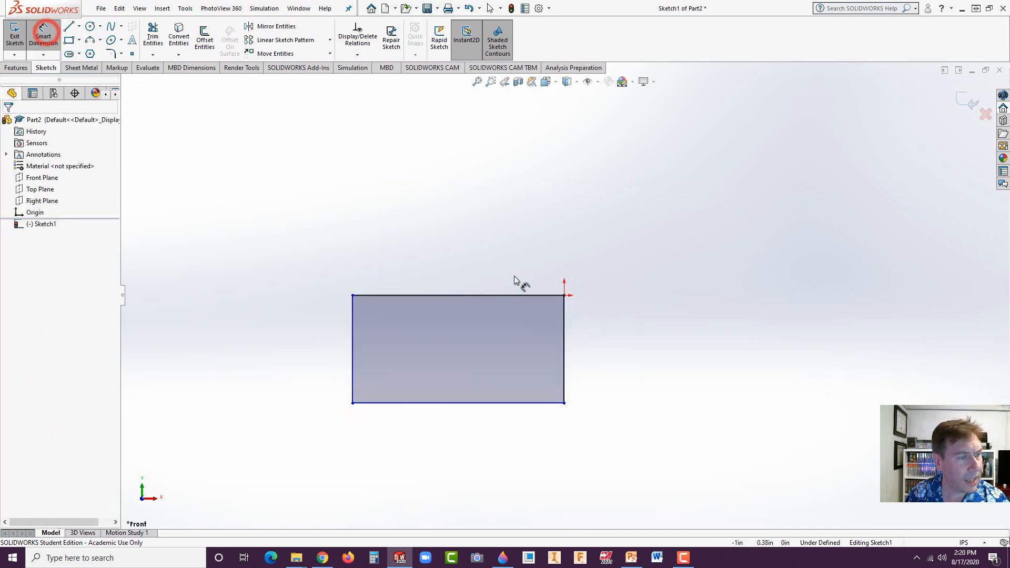
left_click(474, 297)
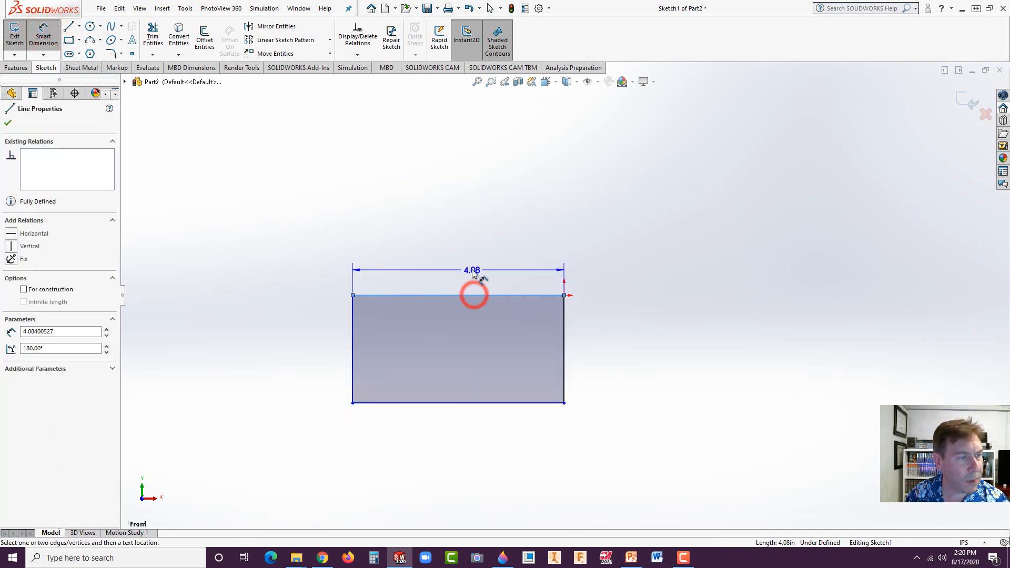
left_click(471, 267)
left_click(324, 560)
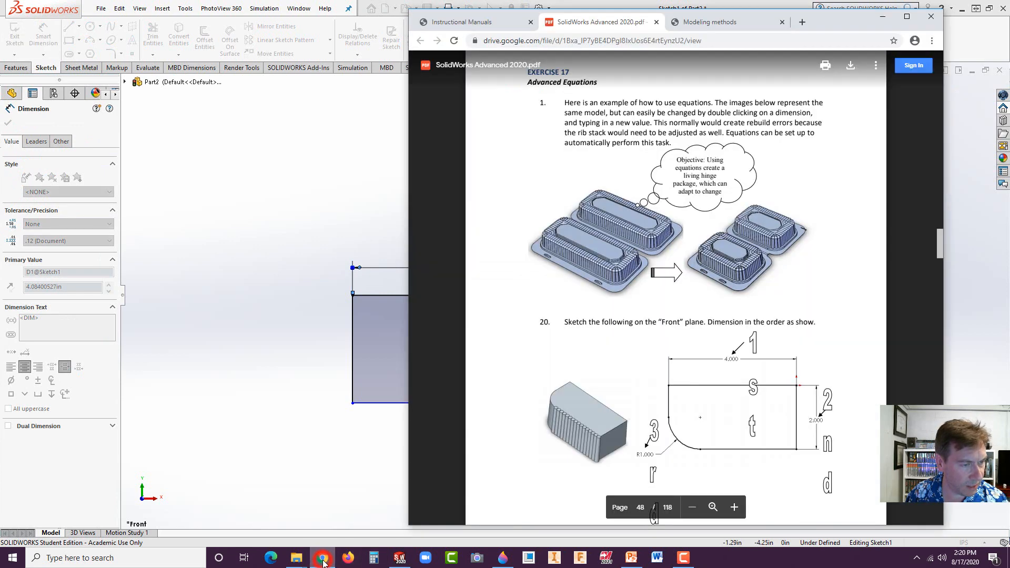
left_click(323, 559)
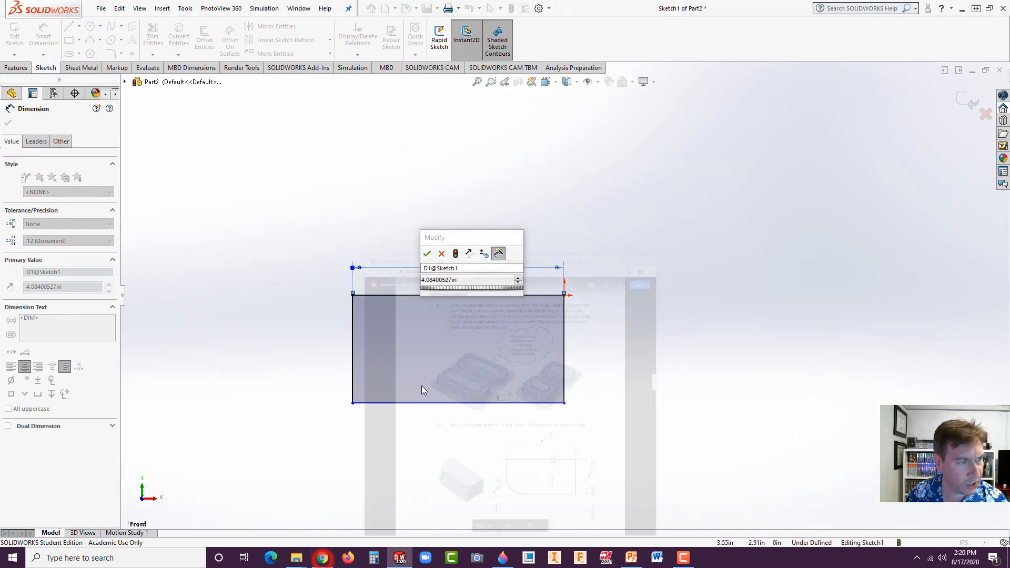
left_click(444, 279)
type("4")
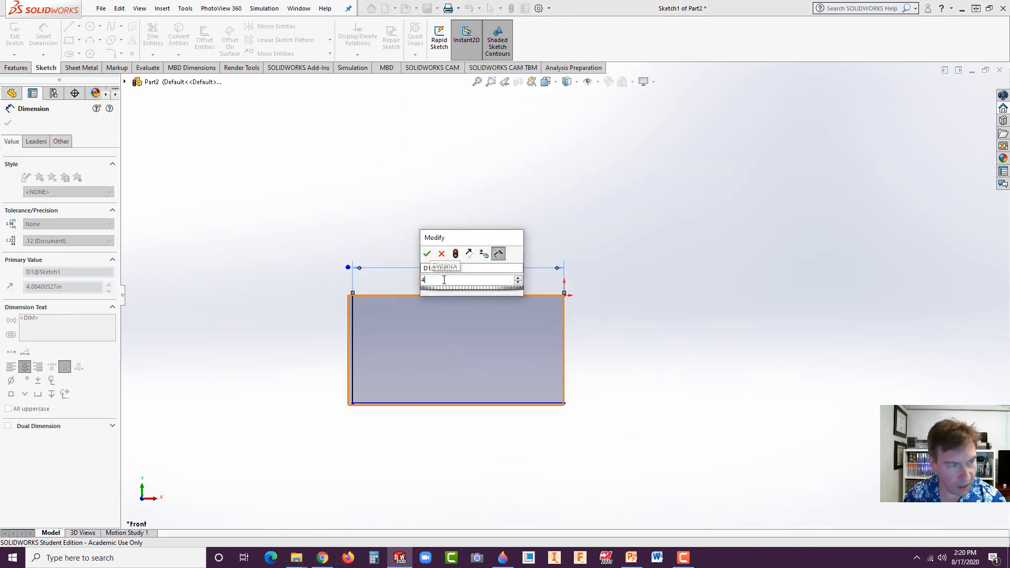
key("Return")
Step: Check the exercise drawing and dimension the rectangle's right edge at 2 in
left_click(324, 559)
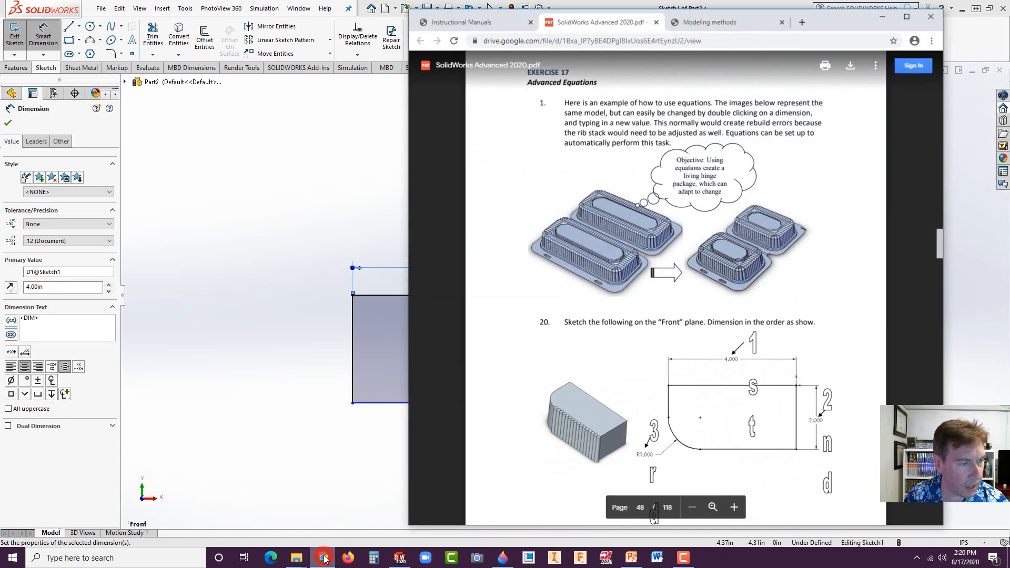
left_click(324, 559)
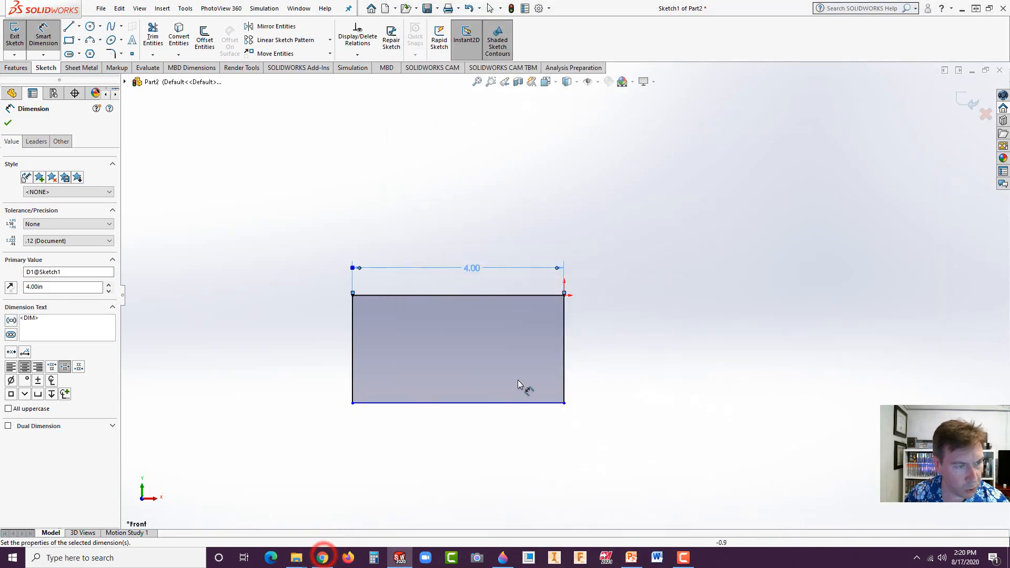
left_click(562, 343)
left_click(588, 342)
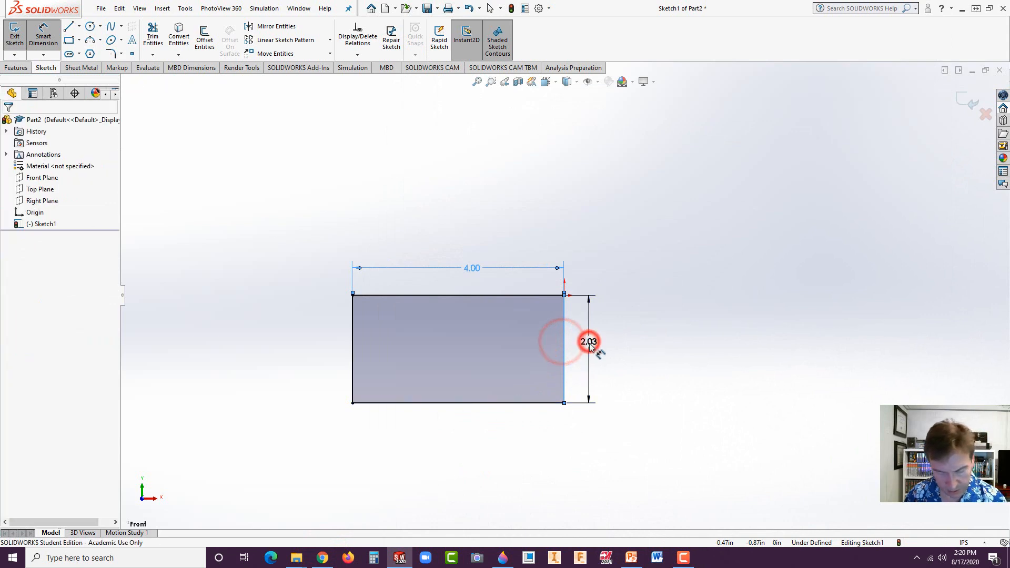
type("2")
key("Return")
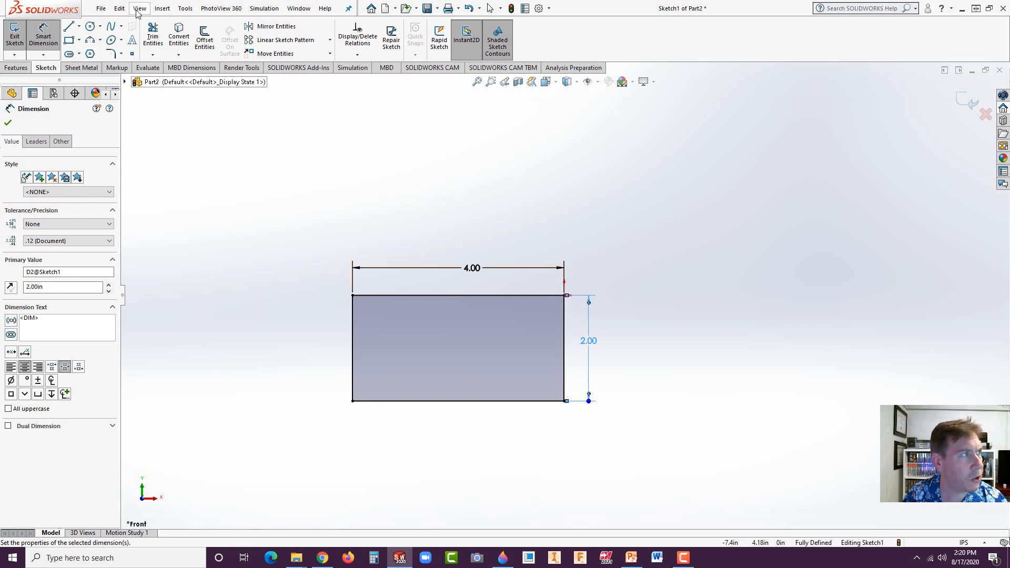
Step: Open the equations manager and start a new equation for the rectangle's horizontal width dimension
left_click(163, 8)
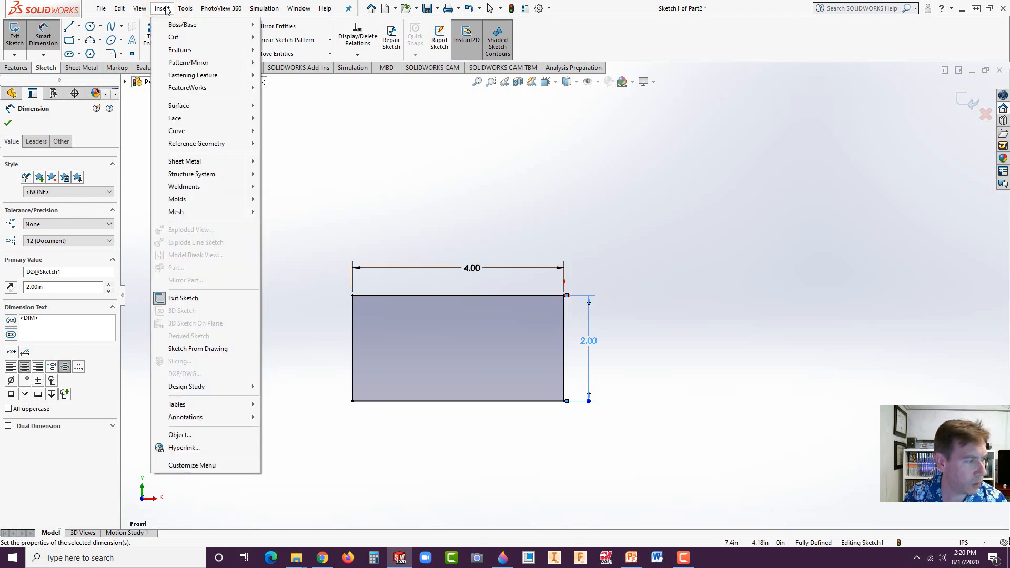
mouse_move(165, 17)
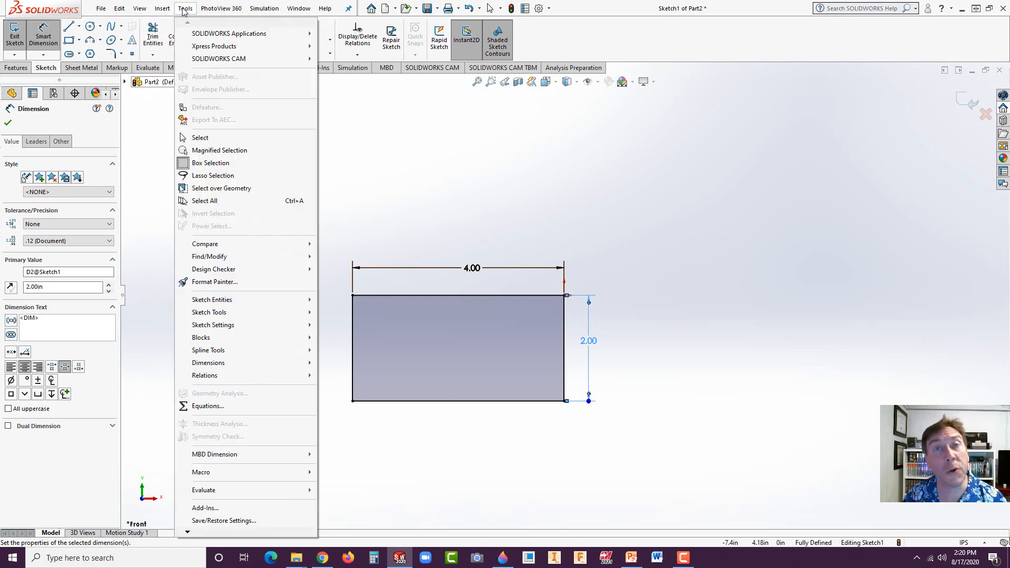
left_click(200, 406)
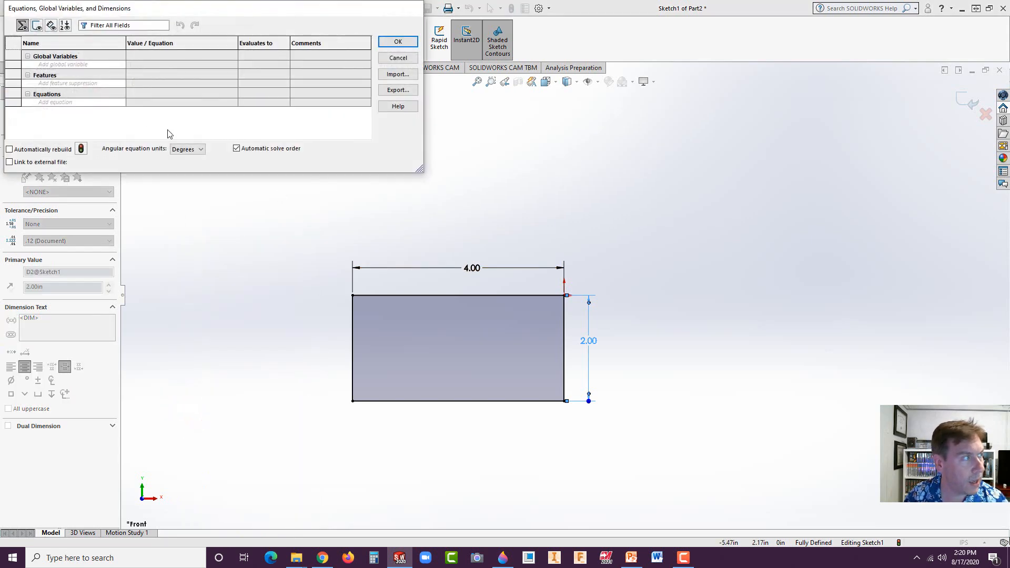
left_click(58, 104)
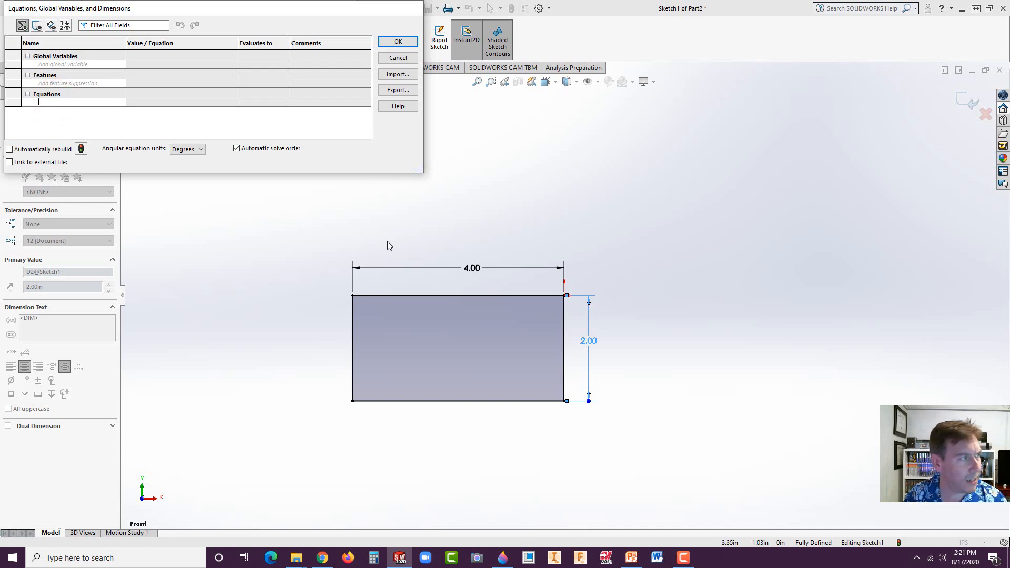
left_click(471, 268)
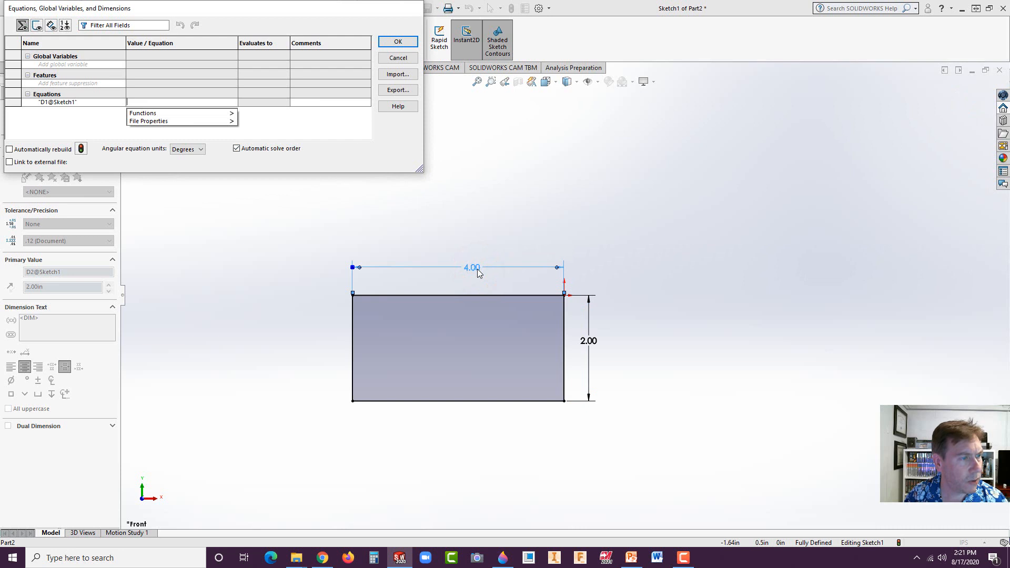
Step: Try an equation that sets the rectangle's width to its height dimension times 2, and discard it
mouse_move(226, 121)
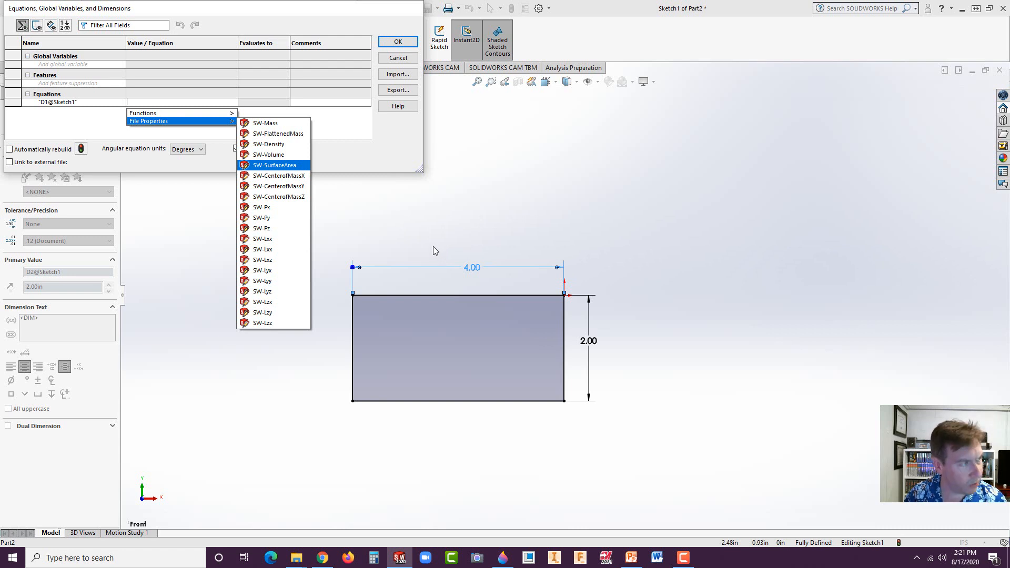
left_click(150, 103)
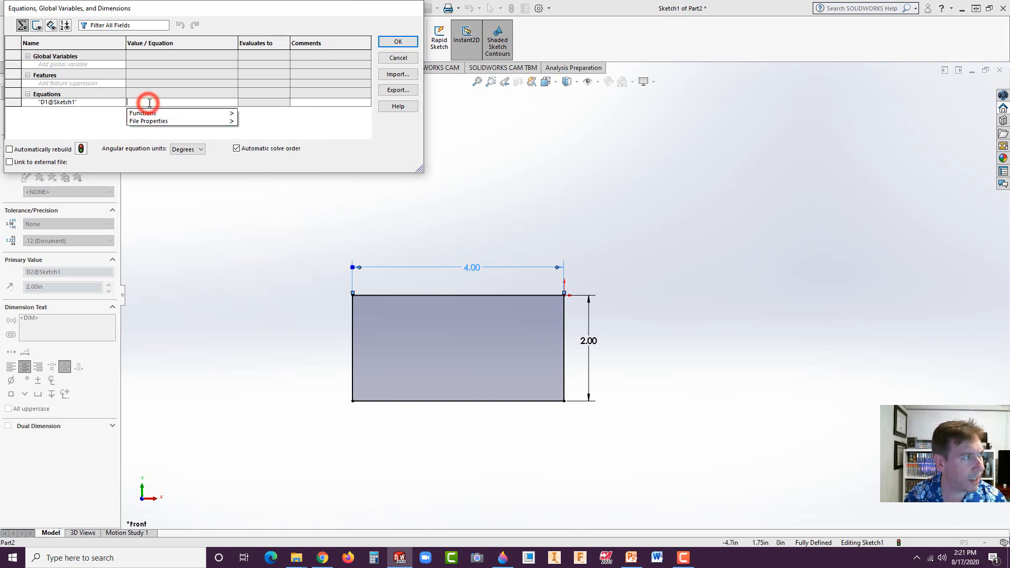
left_click(140, 103)
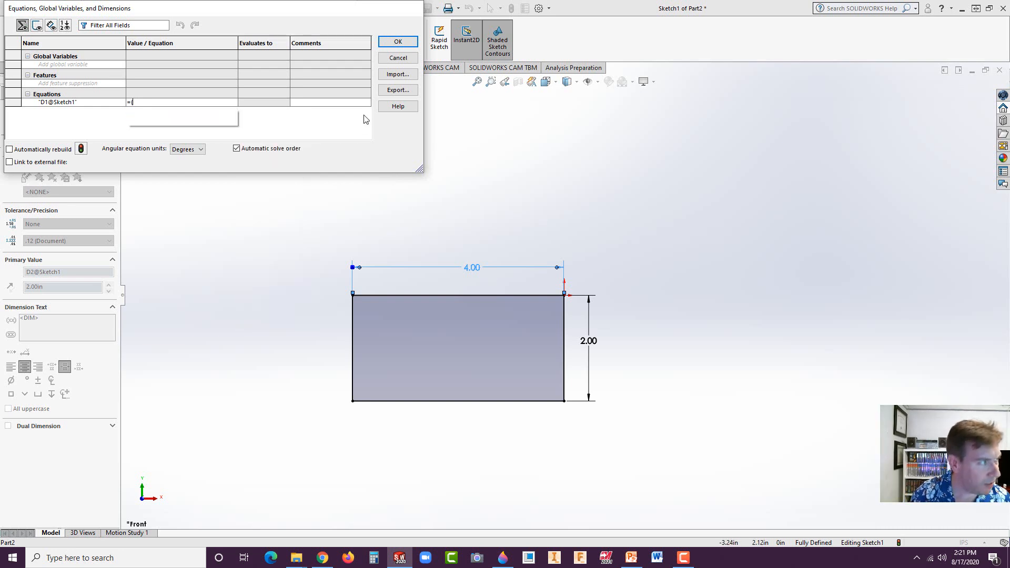
type("(")
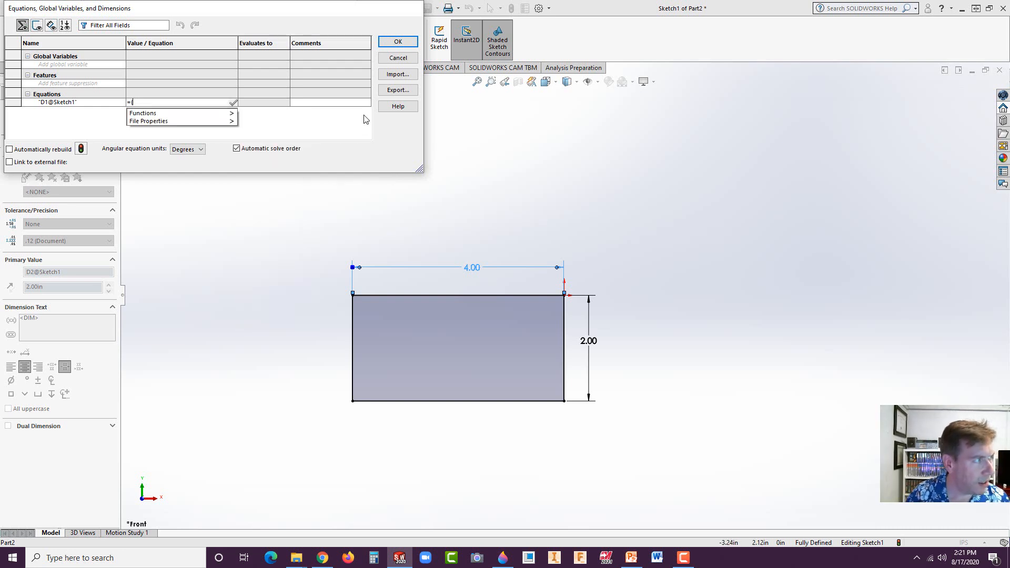
left_click(588, 341)
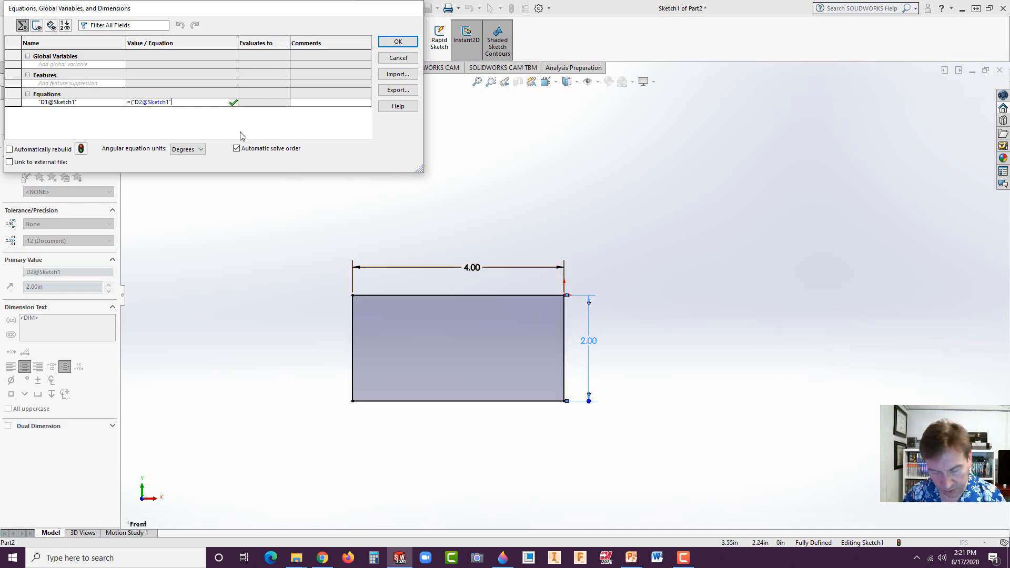
type("*")
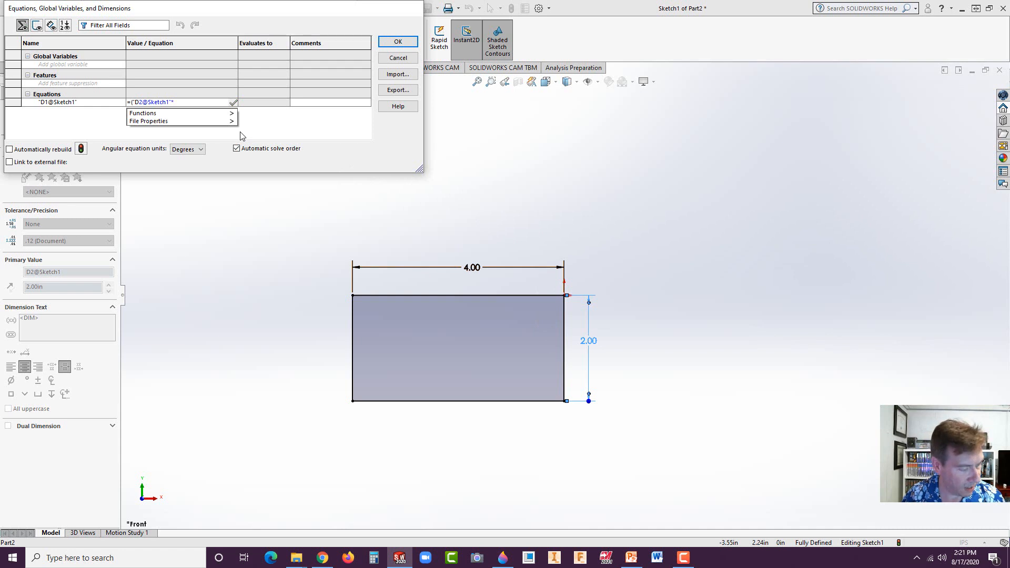
type("2")
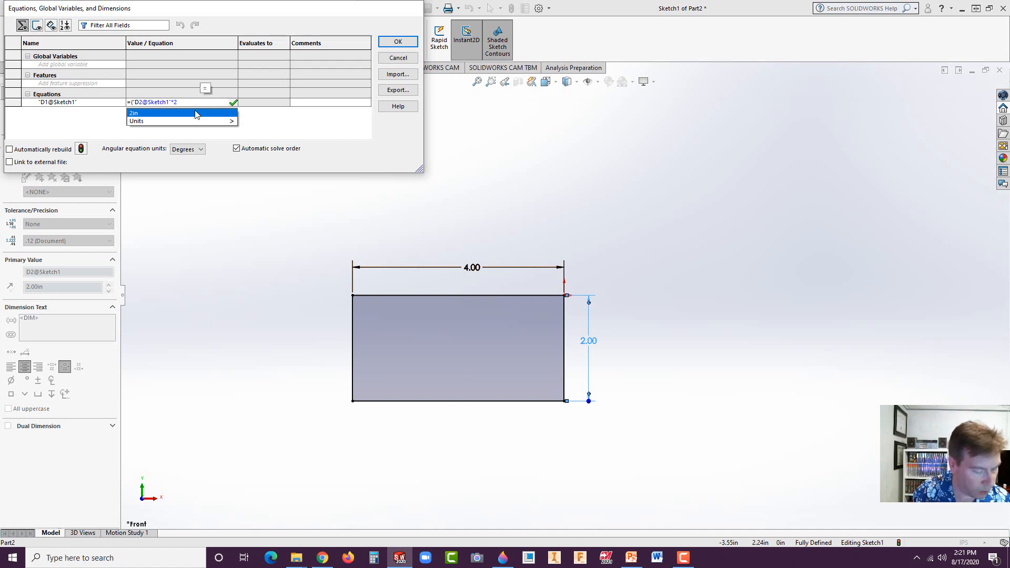
type(")")
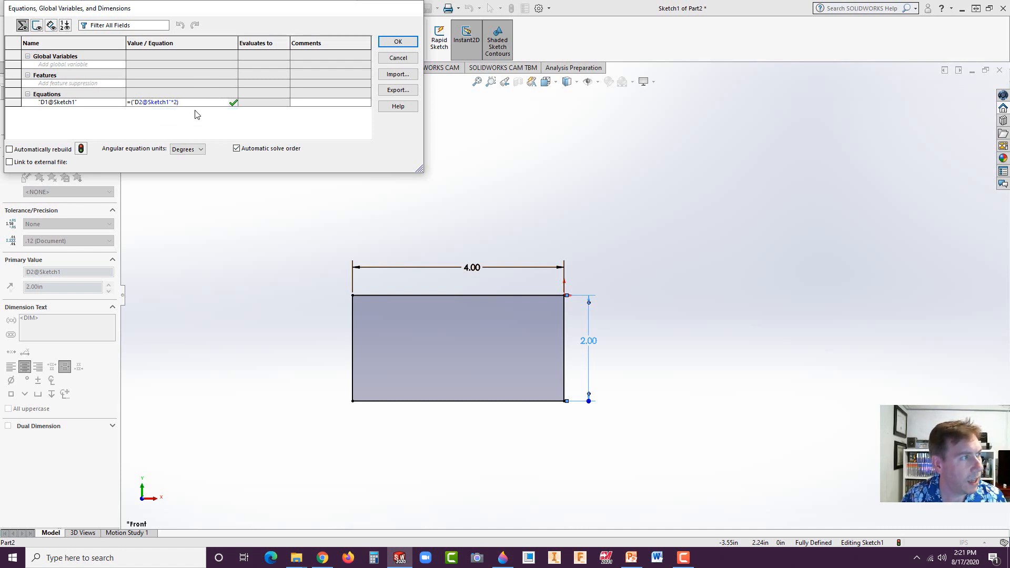
left_click(221, 100)
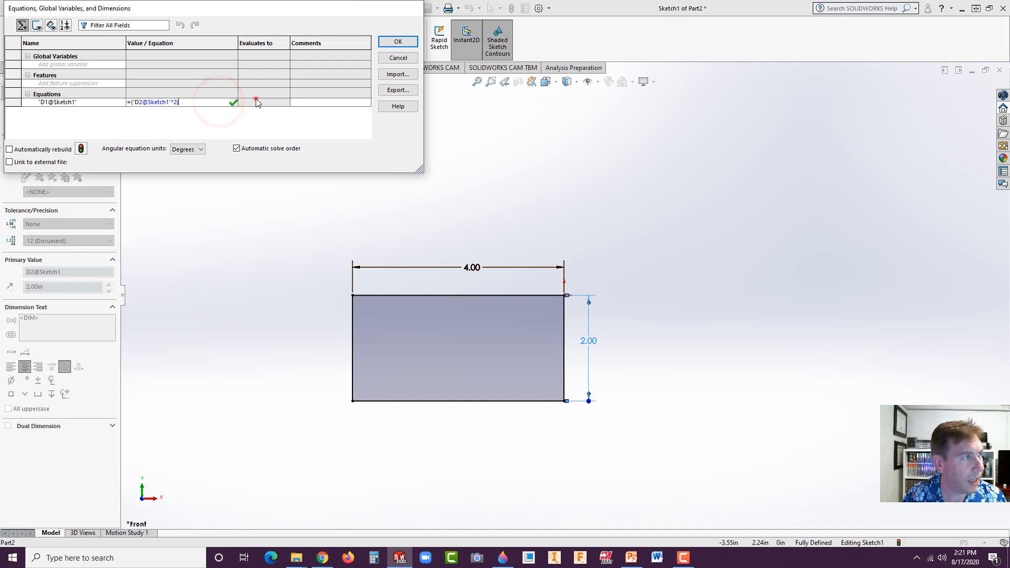
left_click(257, 101)
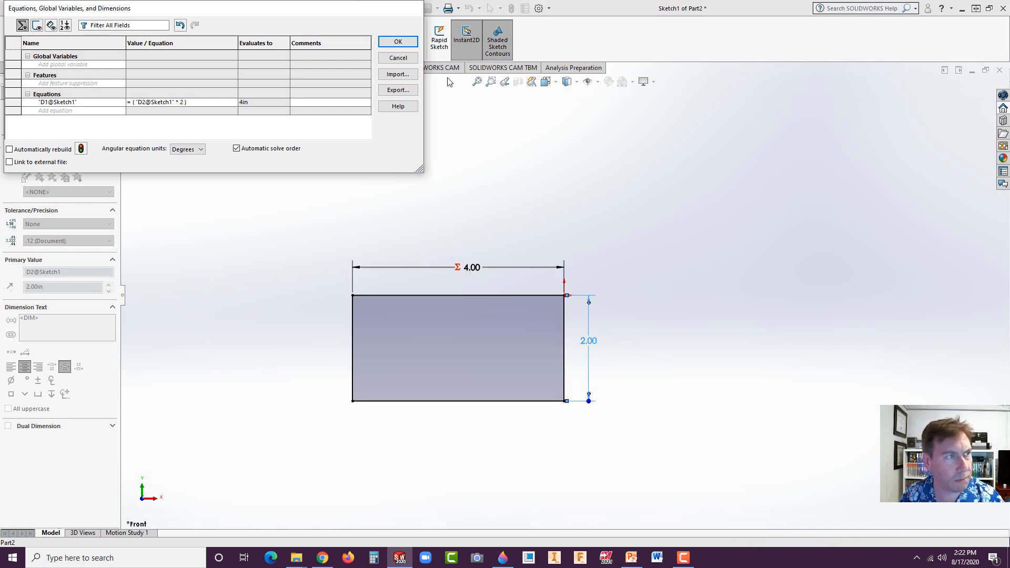
left_click(399, 57)
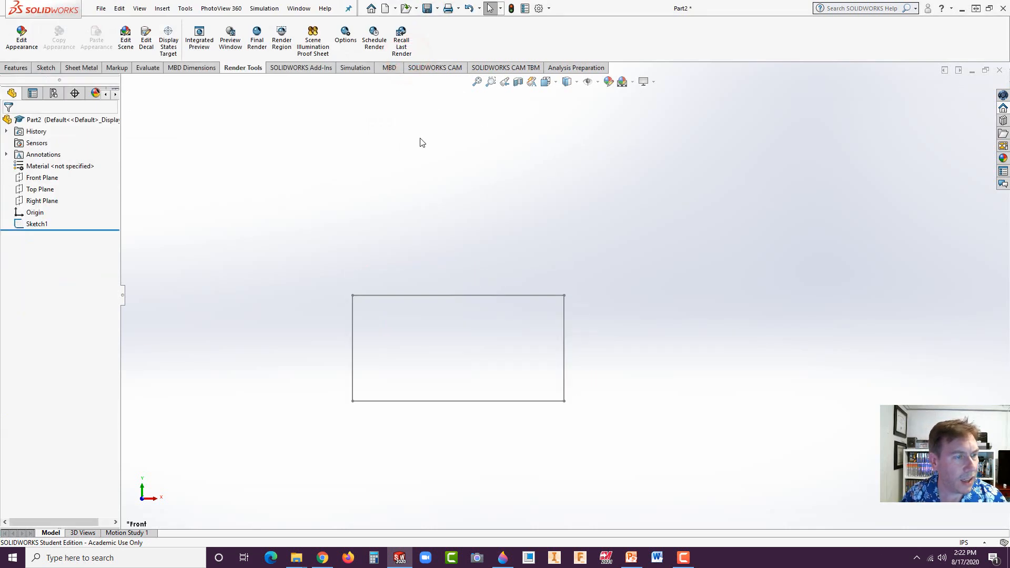
Step: Reopen the rectangle's sketch for editing
left_click(438, 296)
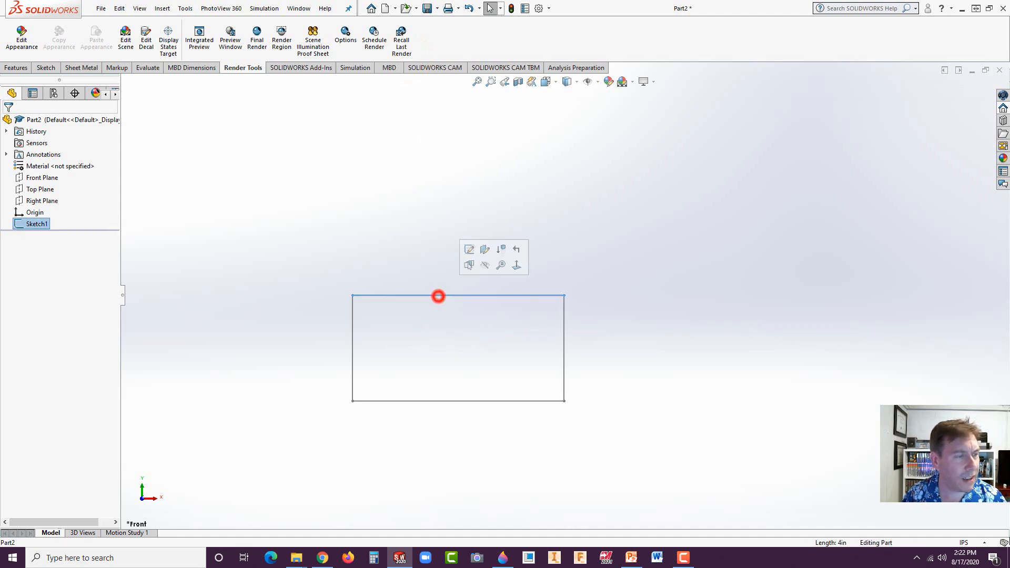
left_click(347, 194)
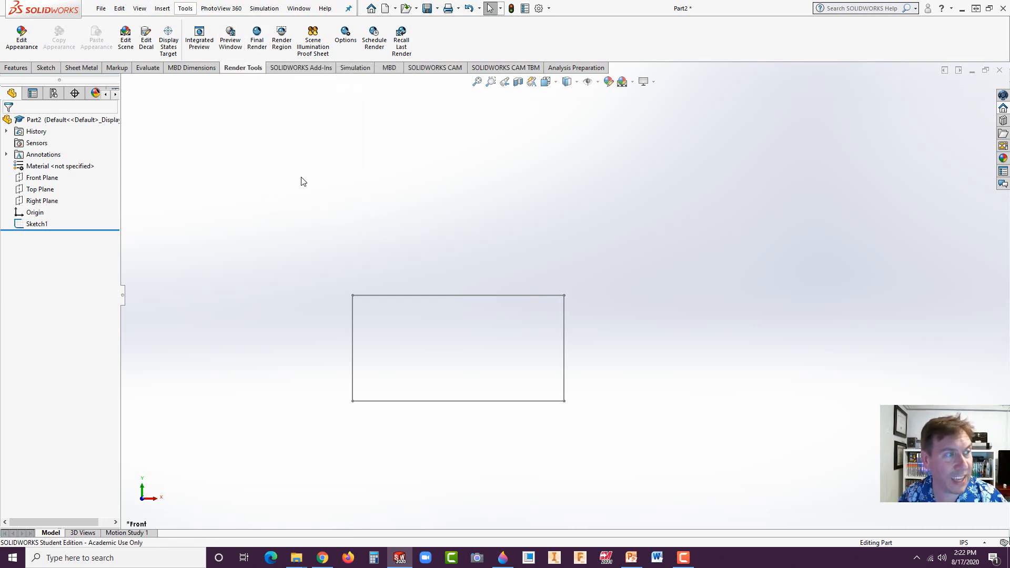
left_click(160, 9)
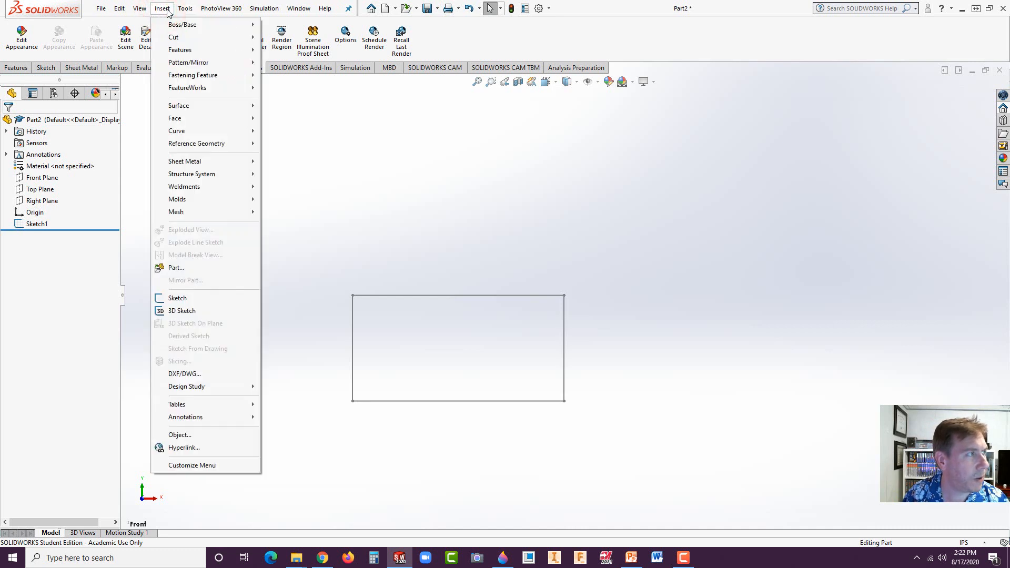
mouse_move(184, 9)
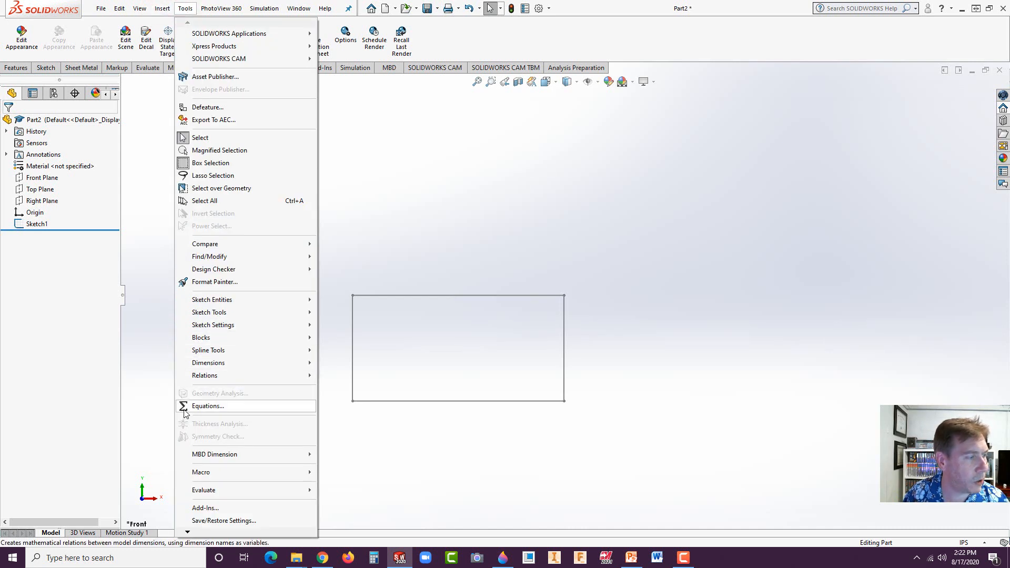
left_click(418, 414)
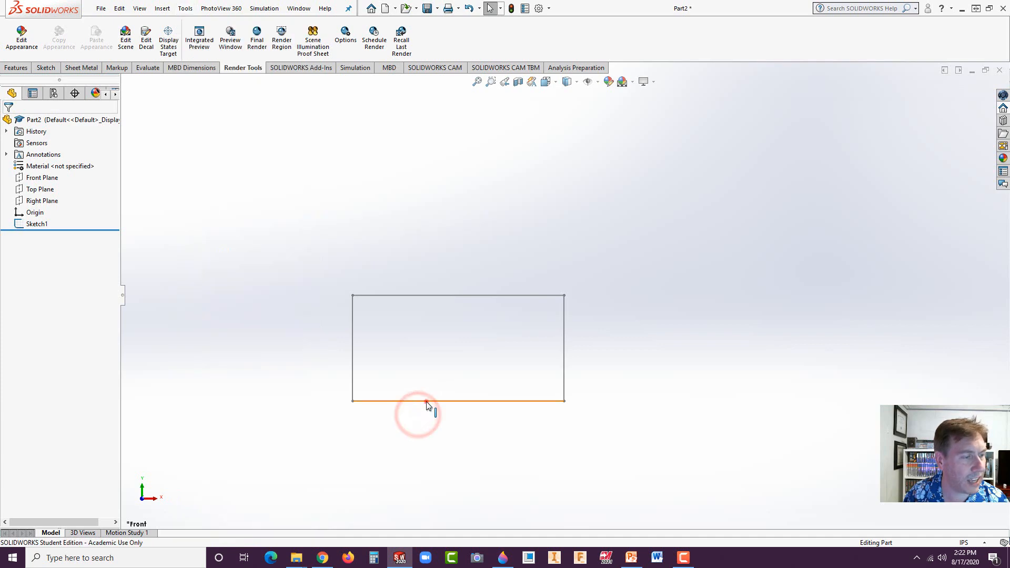
double_click(426, 402)
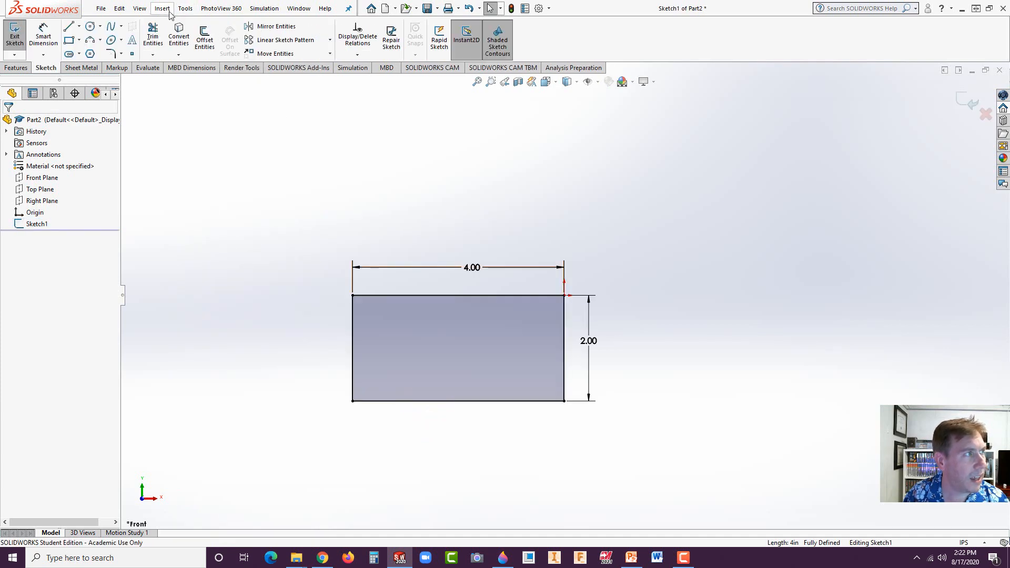
Step: Open the equations manager and start a new equation for the rectangle's vertical height dimension
left_click(187, 8)
left_click(202, 405)
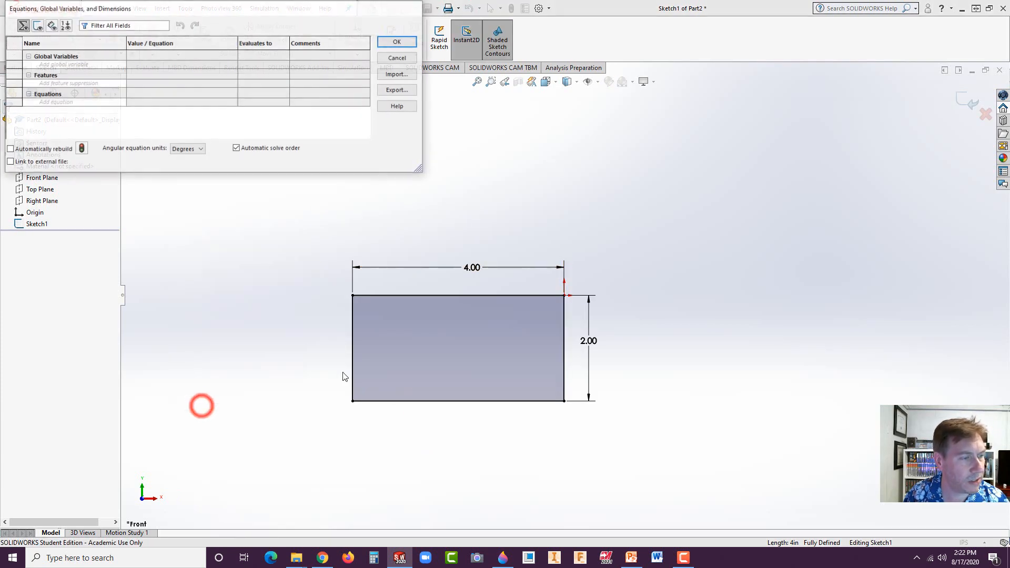
left_click(47, 102)
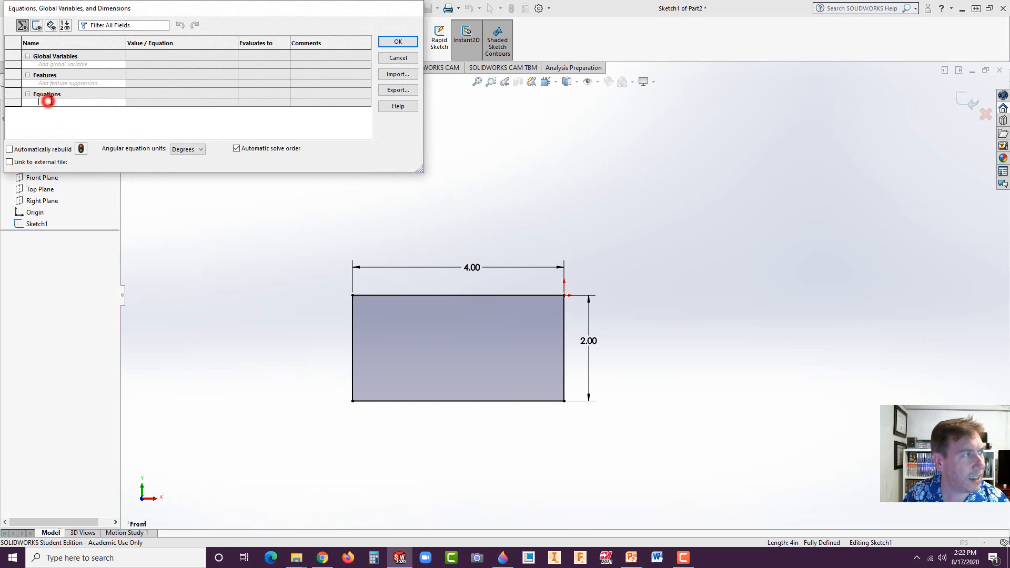
left_click(594, 340)
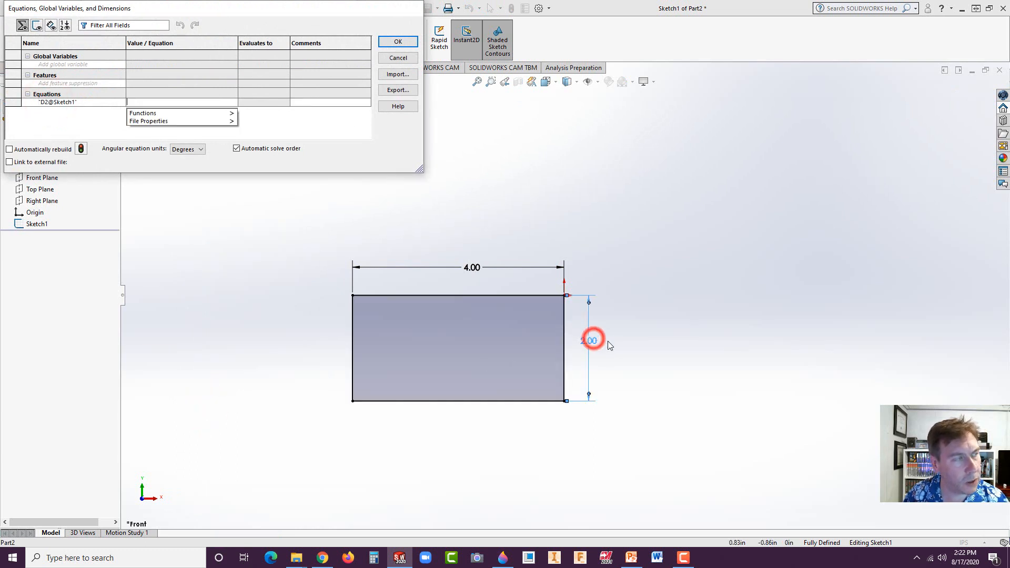
Step: Set the height equation to the width dimension divided by 2, ("D1@Sketch1"/2), and accept it
left_click(136, 103)
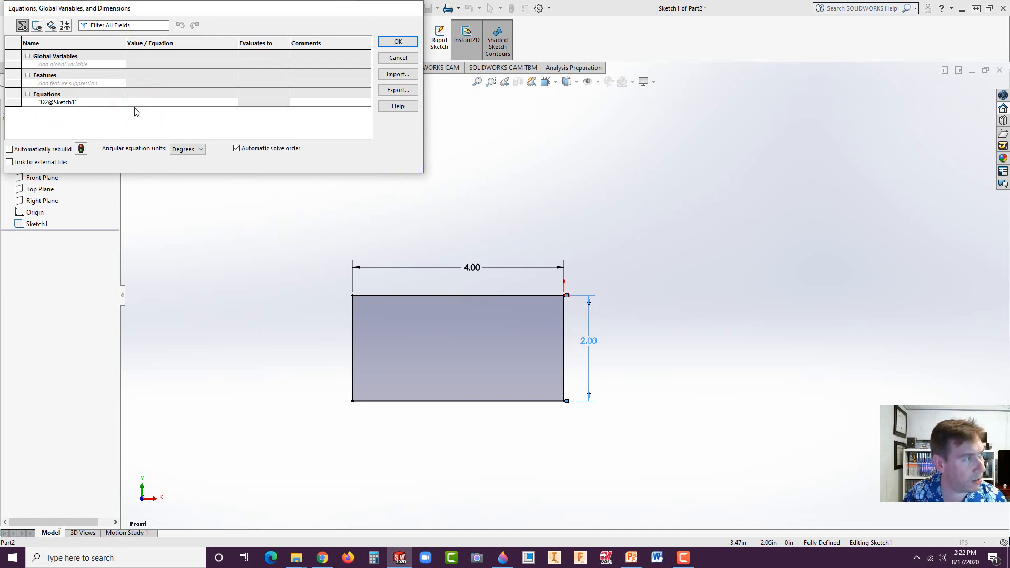
left_click(136, 102)
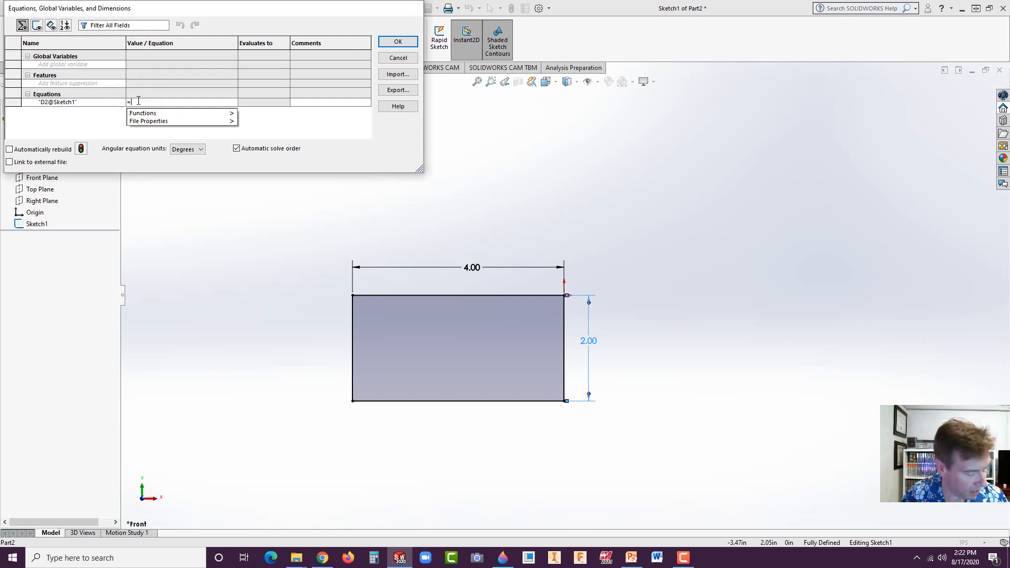
type("(")
mouse_move(175, 122)
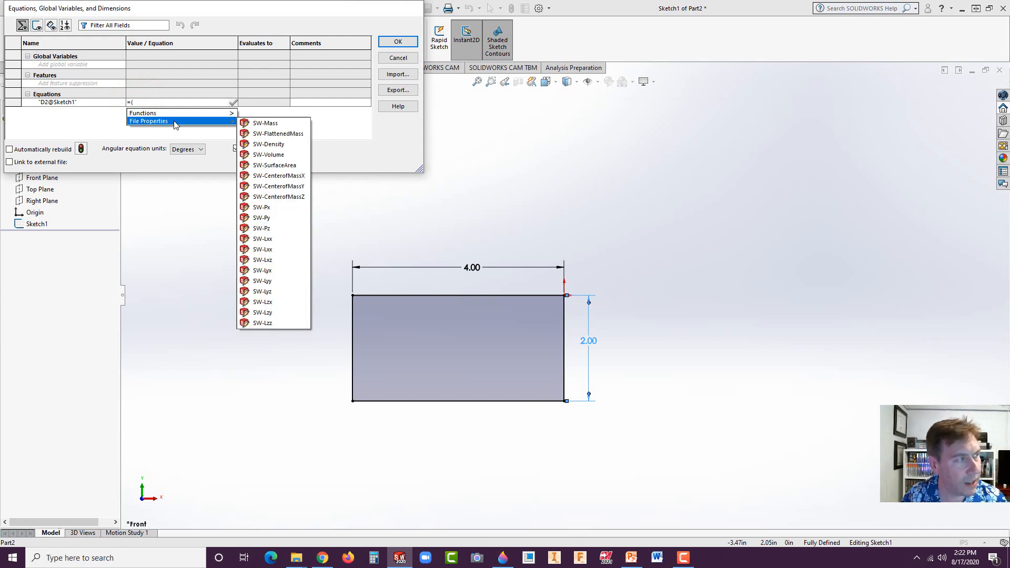
left_click(477, 269)
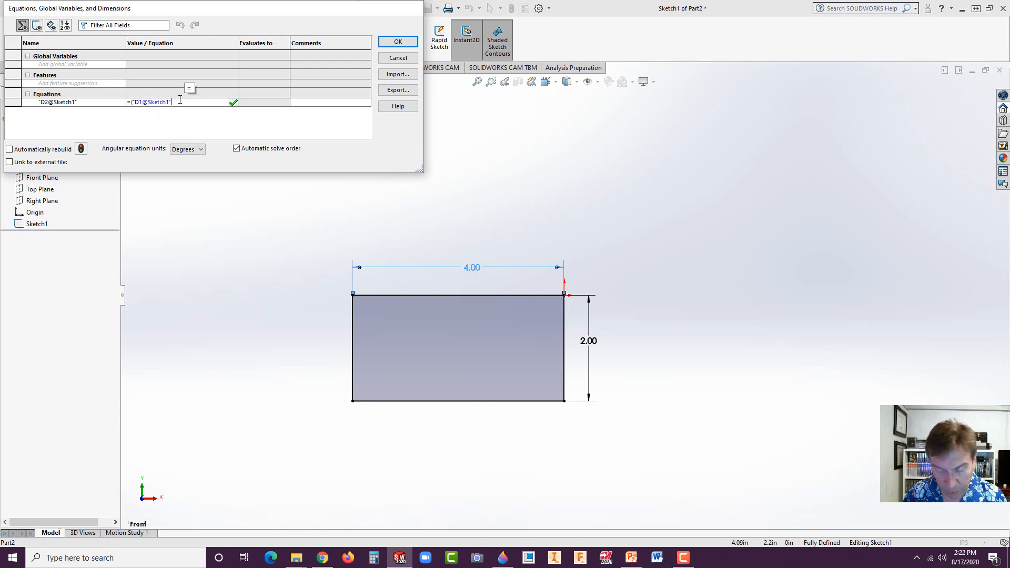
type("/")
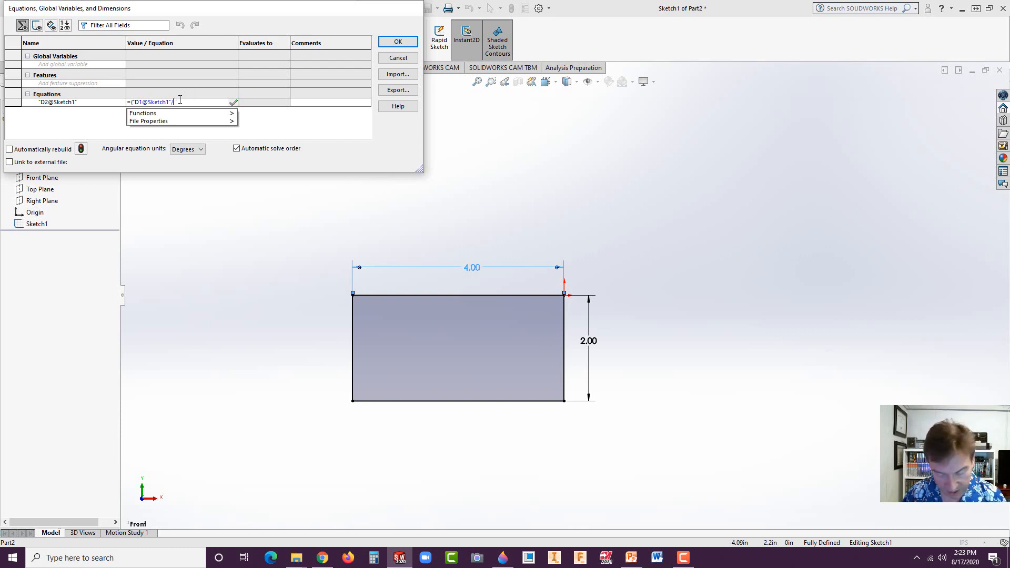
type("2")
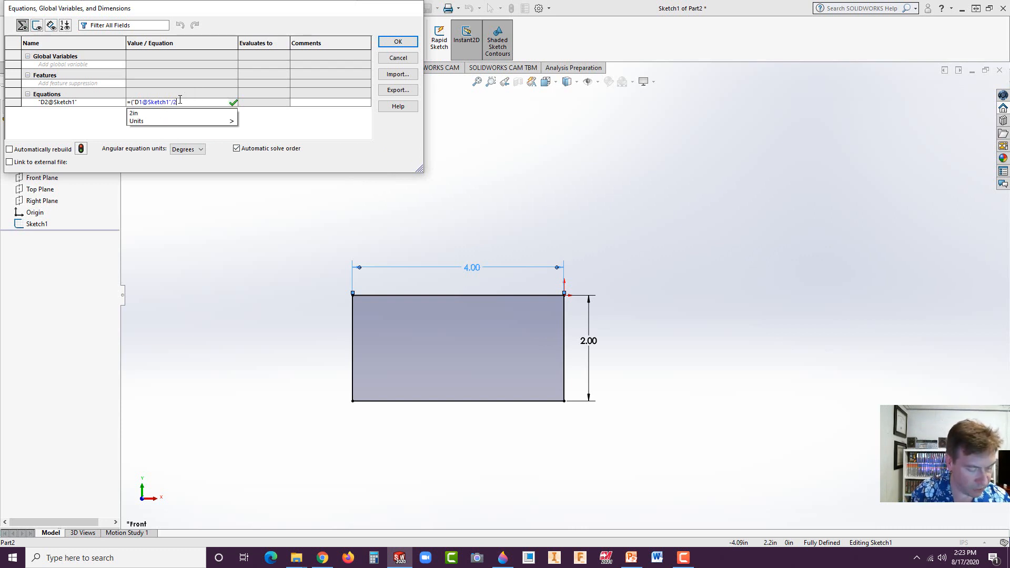
type(")")
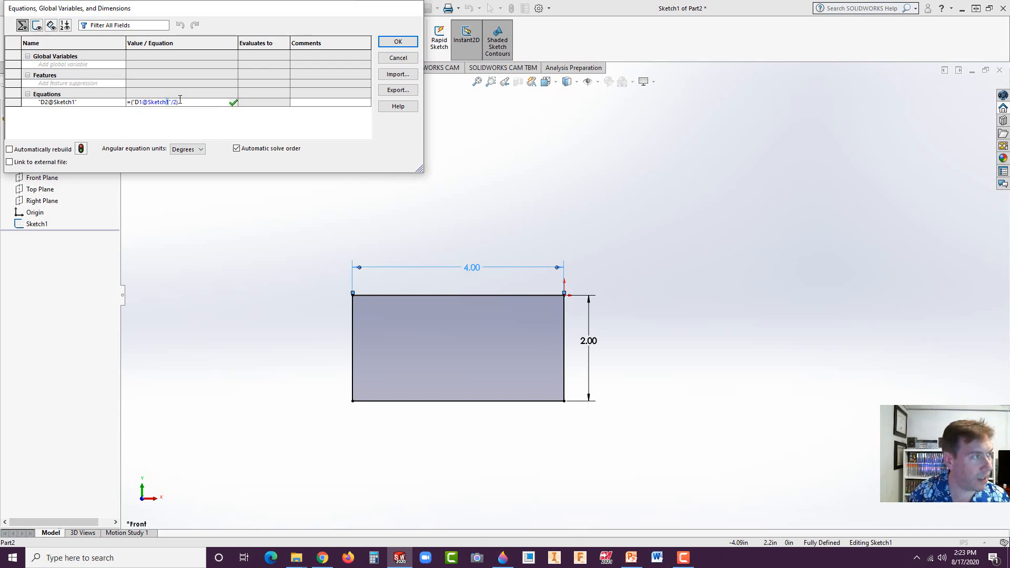
left_click(272, 100)
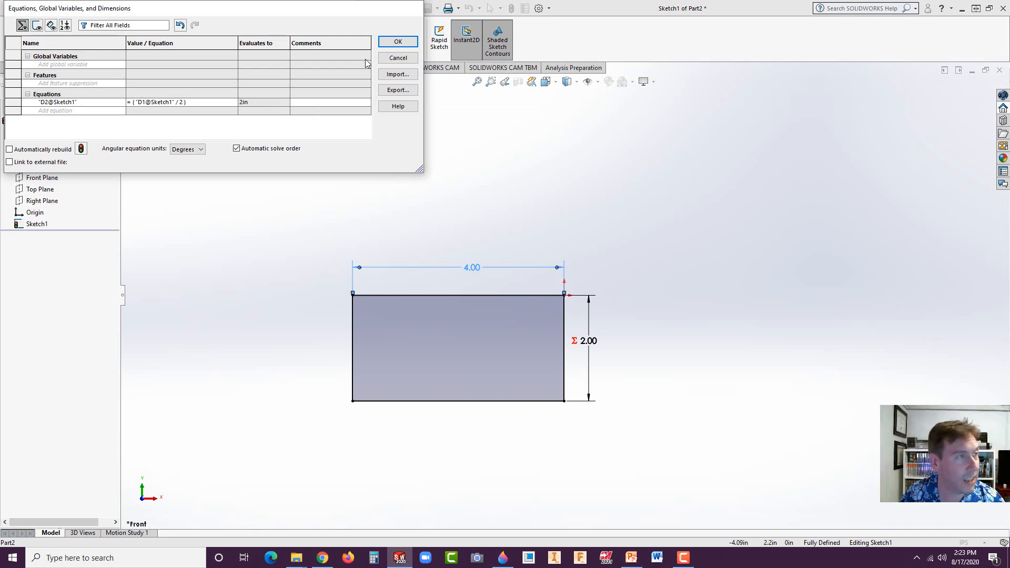
left_click(396, 44)
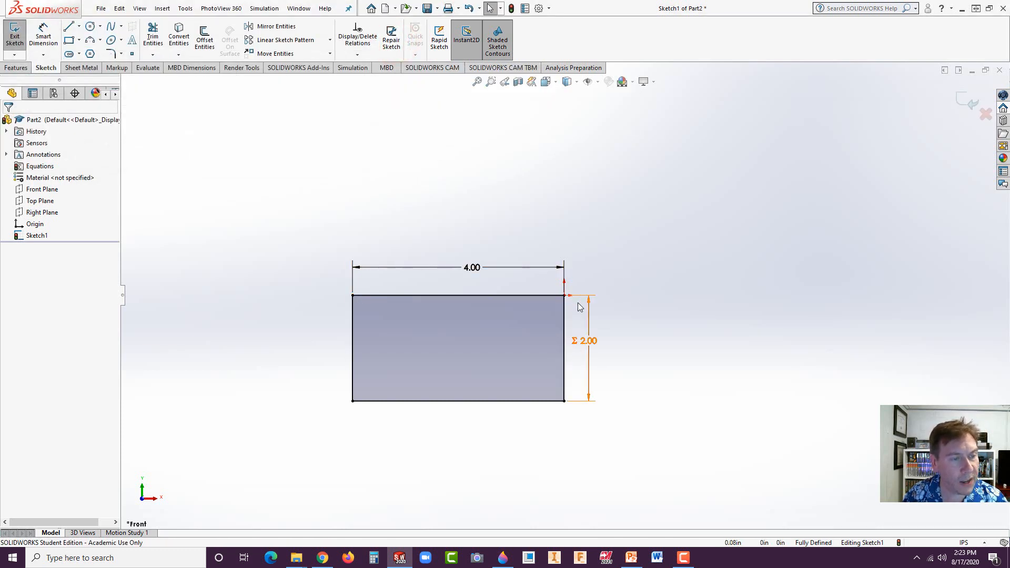
Step: Test the equation by setting the rectangle's width to 5 in and restoring it to 4 in
double_click(470, 268)
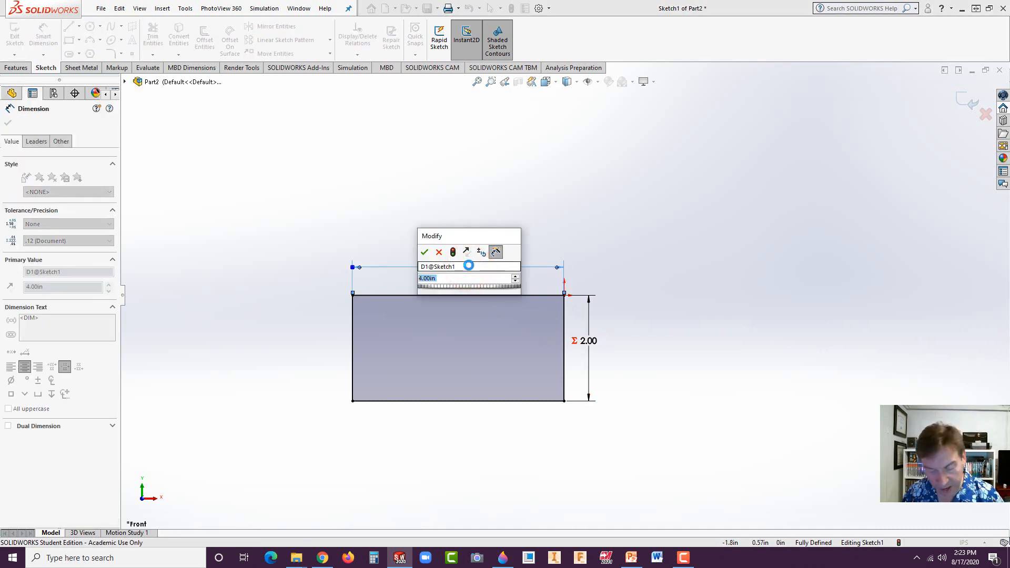
left_click(425, 252)
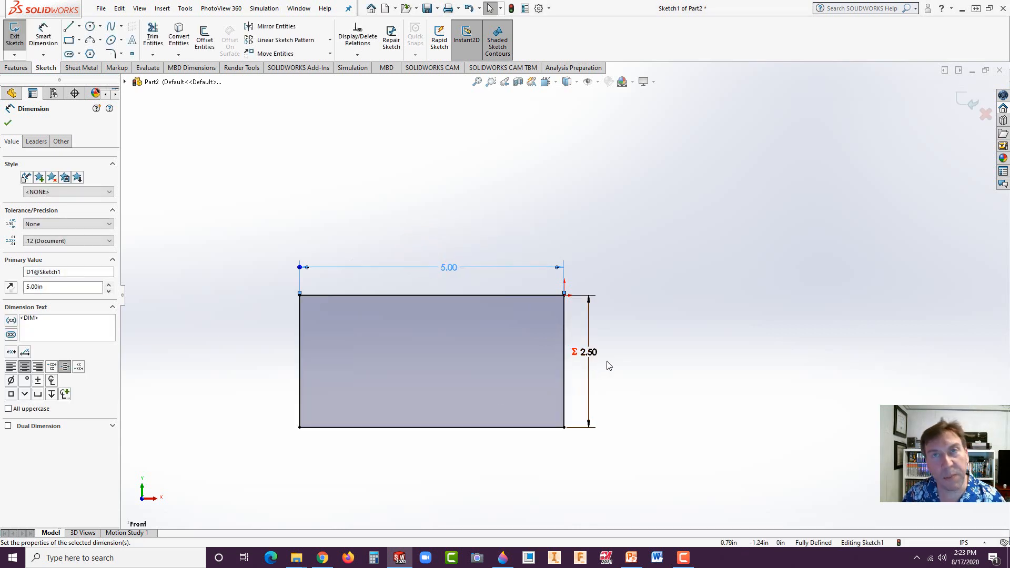
double_click(449, 266)
type("4")
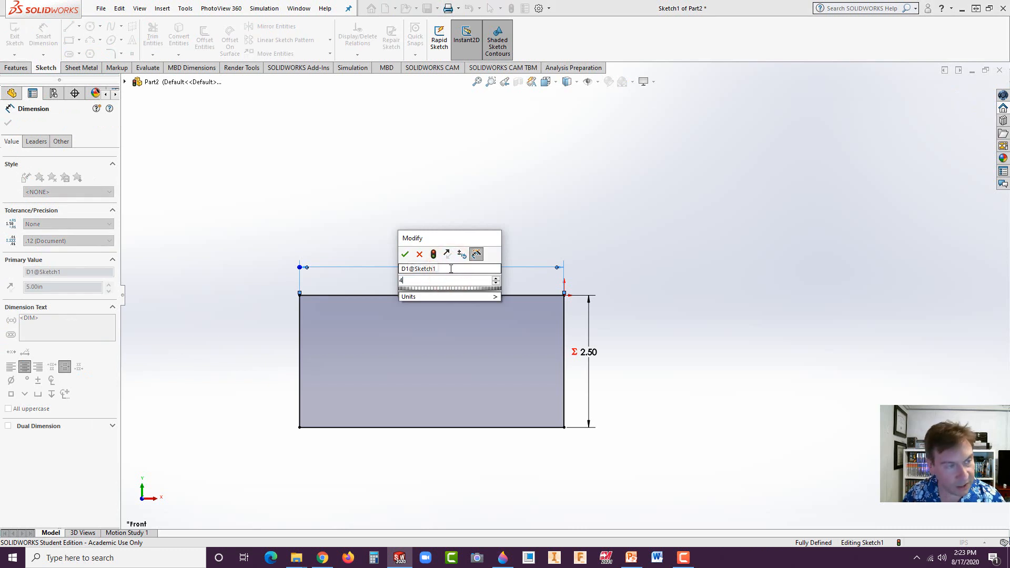
left_click(405, 255)
left_click(602, 203)
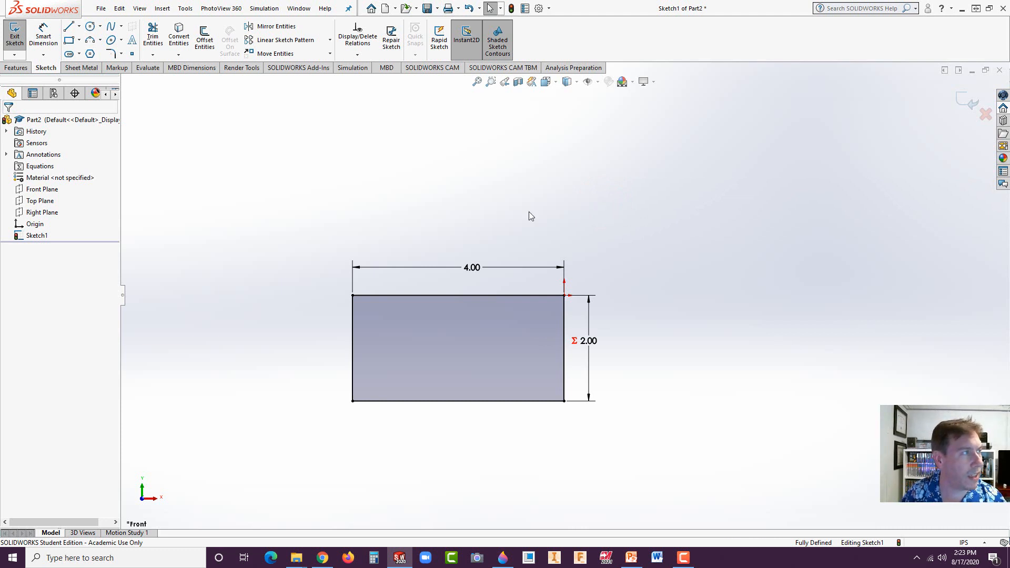
Step: Fillet the rectangle's lower-left corner in the sketch with a 1 in radius
left_click(111, 54)
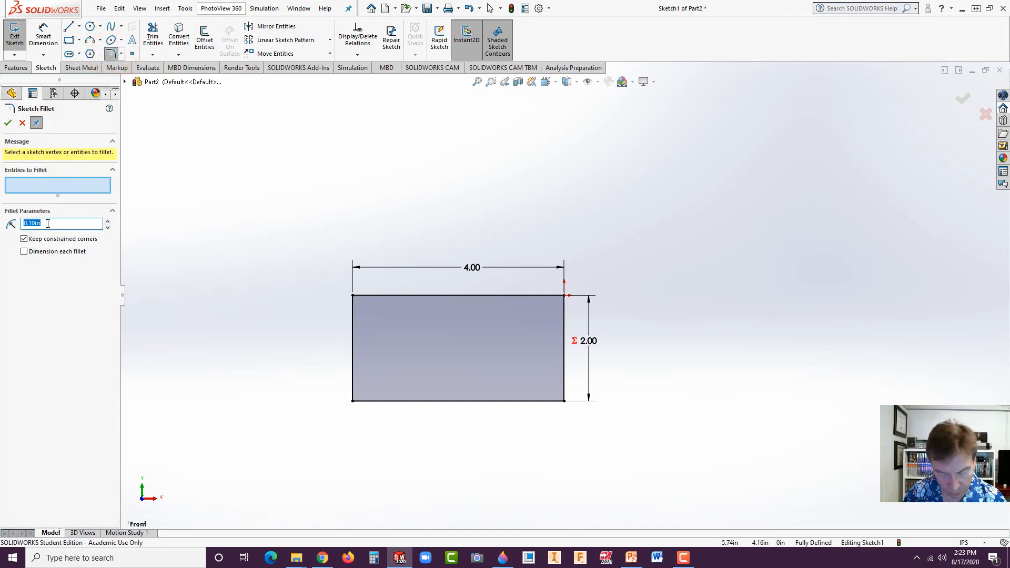
type("1")
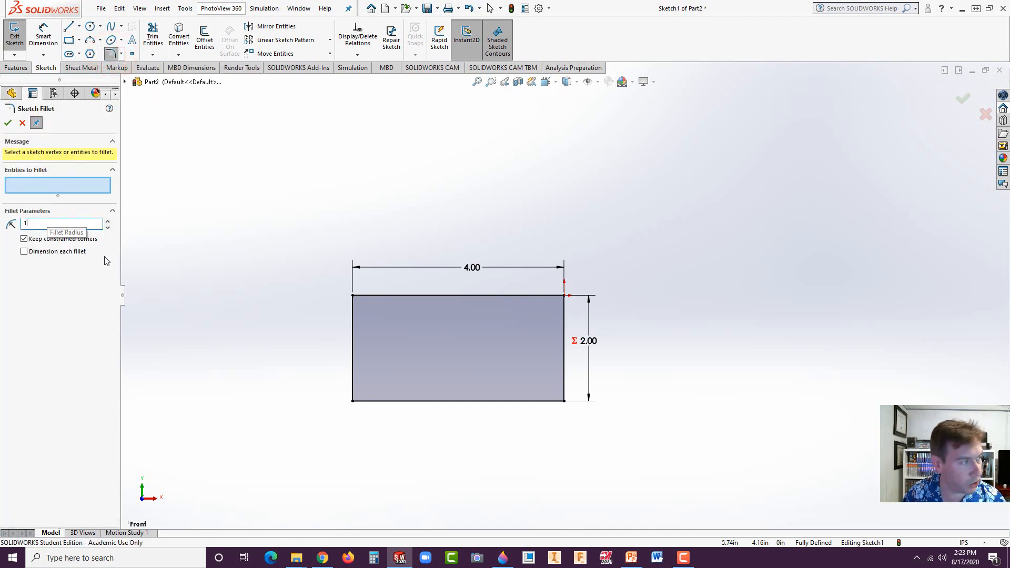
left_click(353, 401)
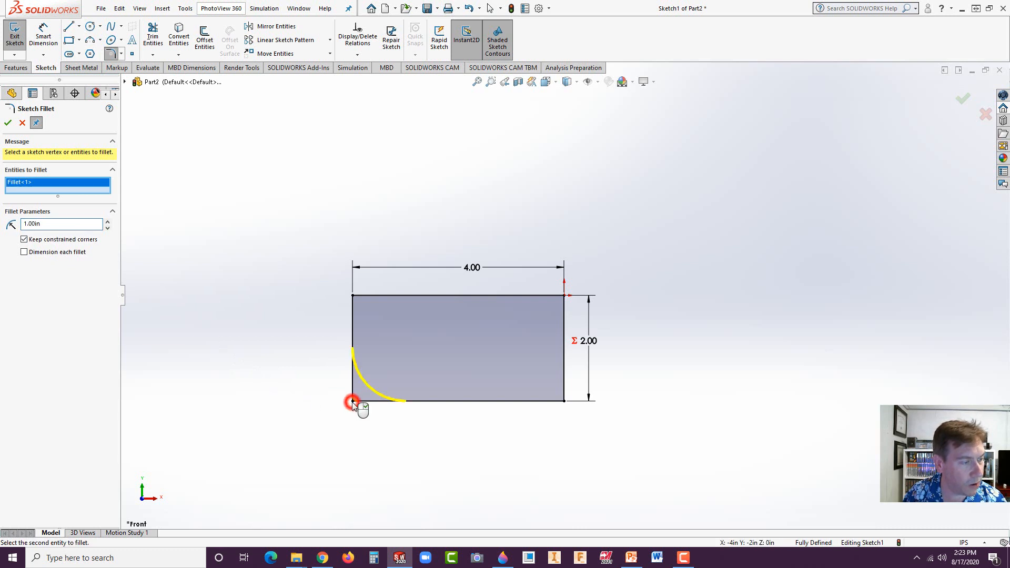
left_click(8, 124)
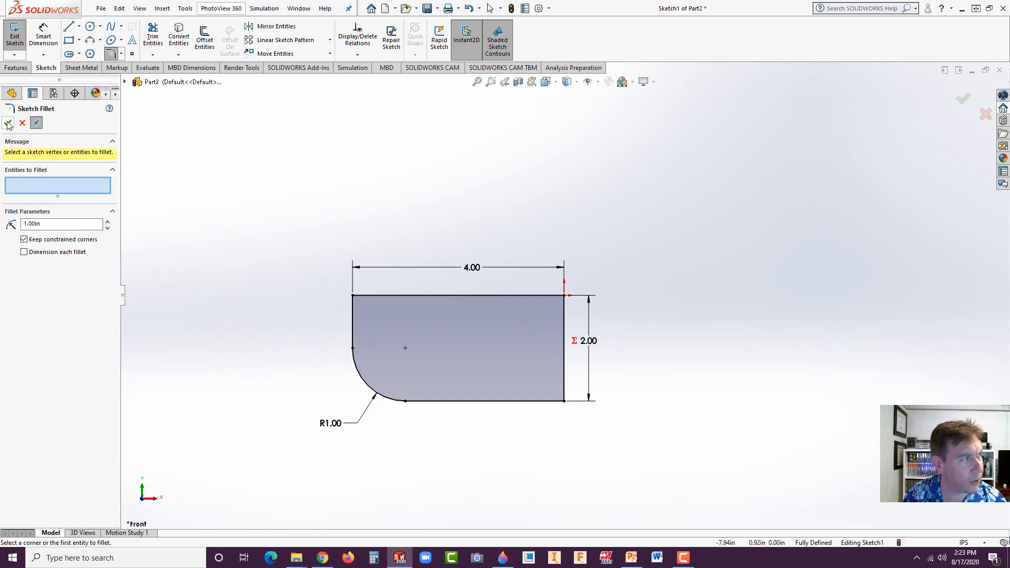
left_click(204, 149)
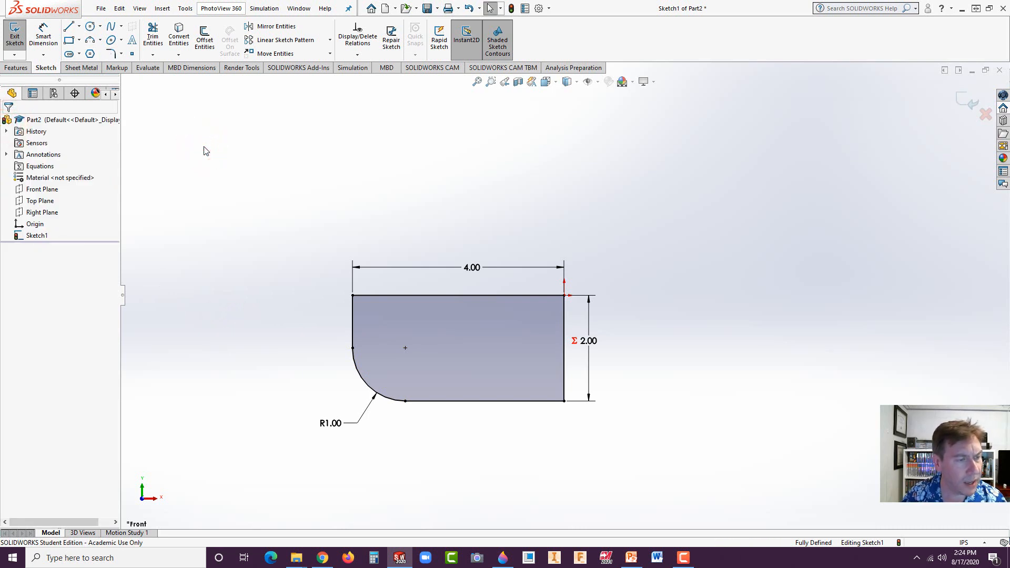
Step: Rename the corner fillet's radius dimension to RADIUS
left_click(367, 415)
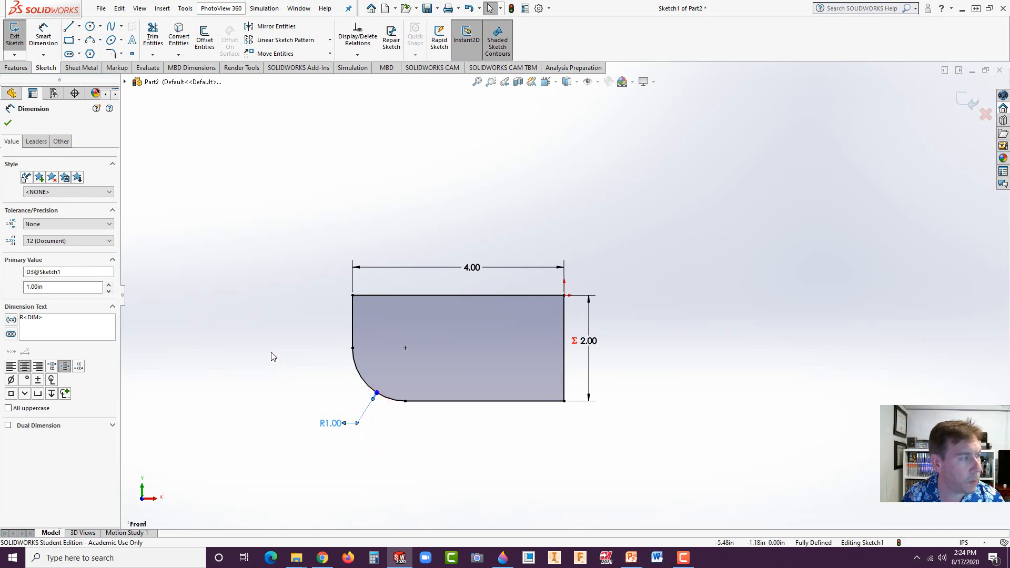
double_click(30, 273)
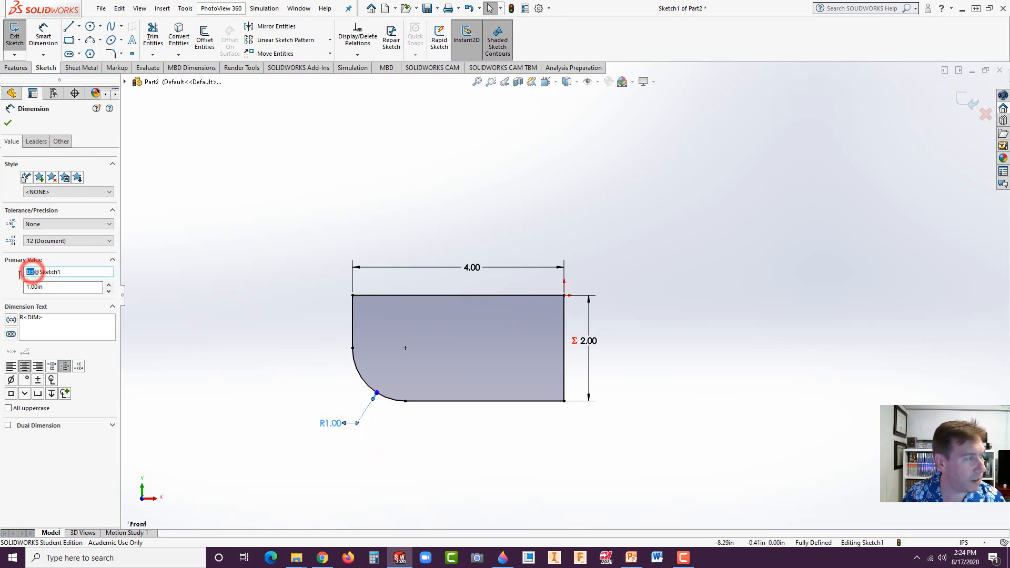
type("RADIUS")
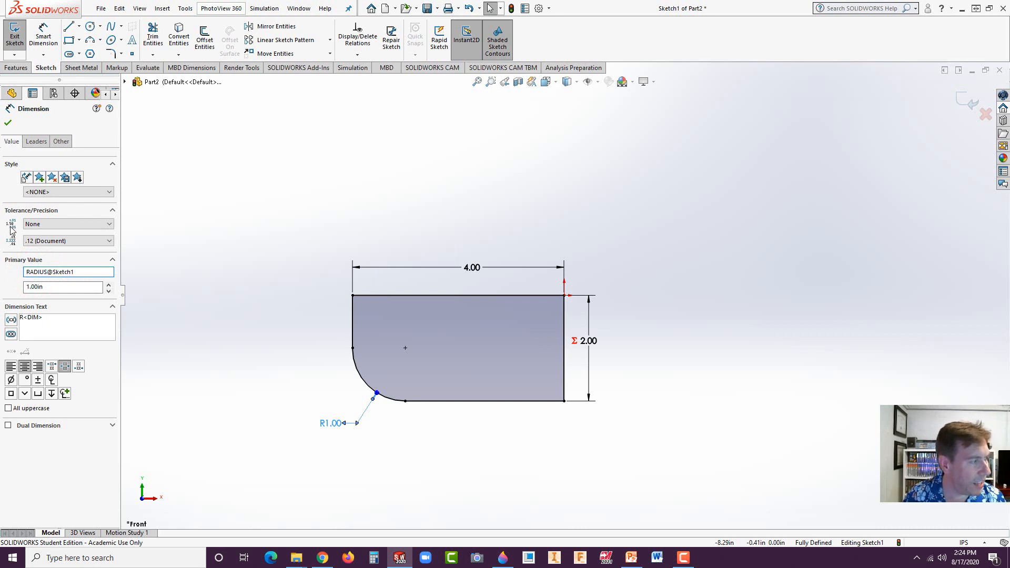
left_click(8, 123)
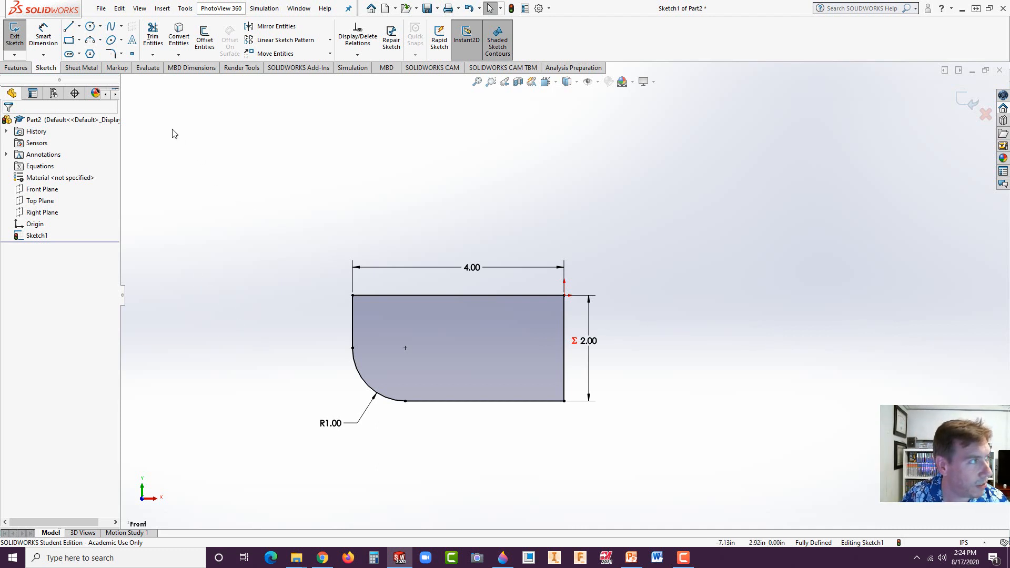
Step: Consult step 21 of the exercise manual and extrude the sketch blind to 1.5 in with the direction reversed
left_click(24, 67)
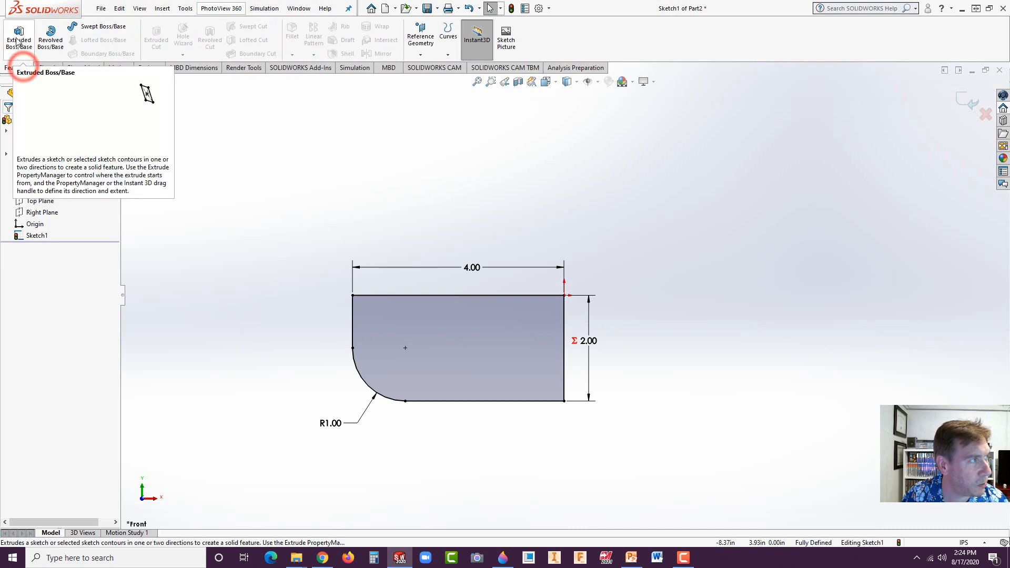
left_click(19, 37)
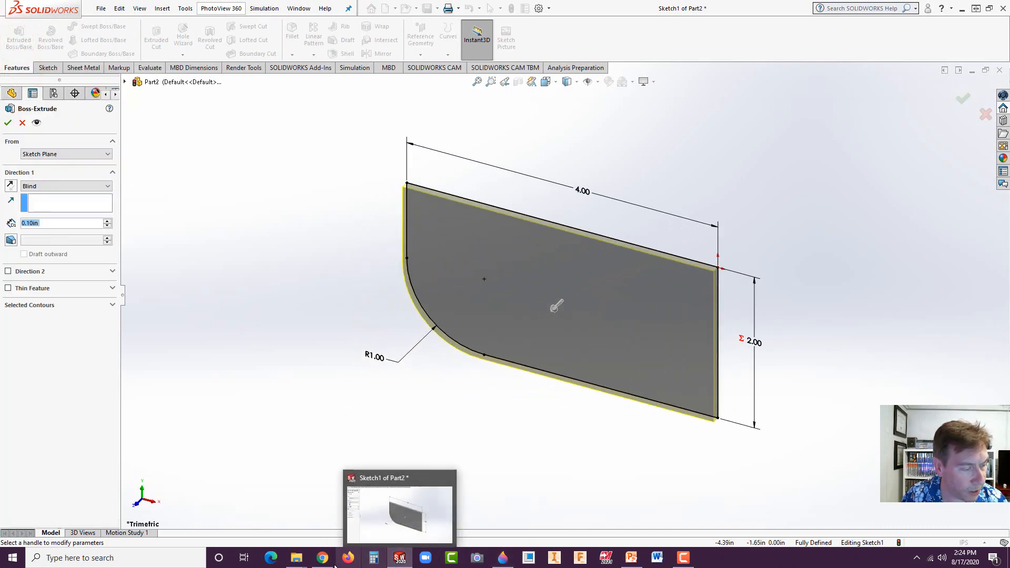
left_click(322, 558)
scroll(675, 361, "down", 1)
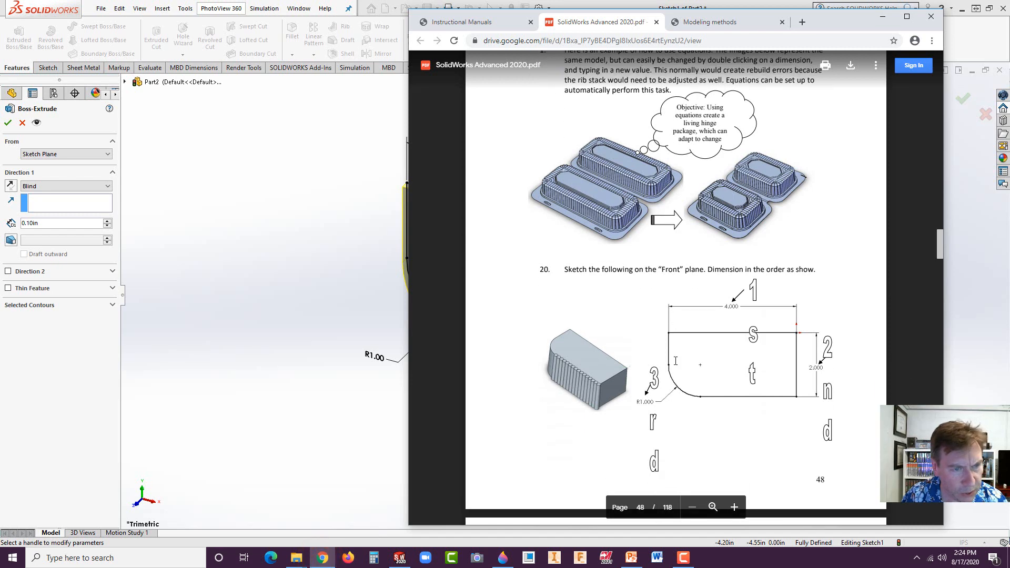
scroll(736, 295, "down", 7)
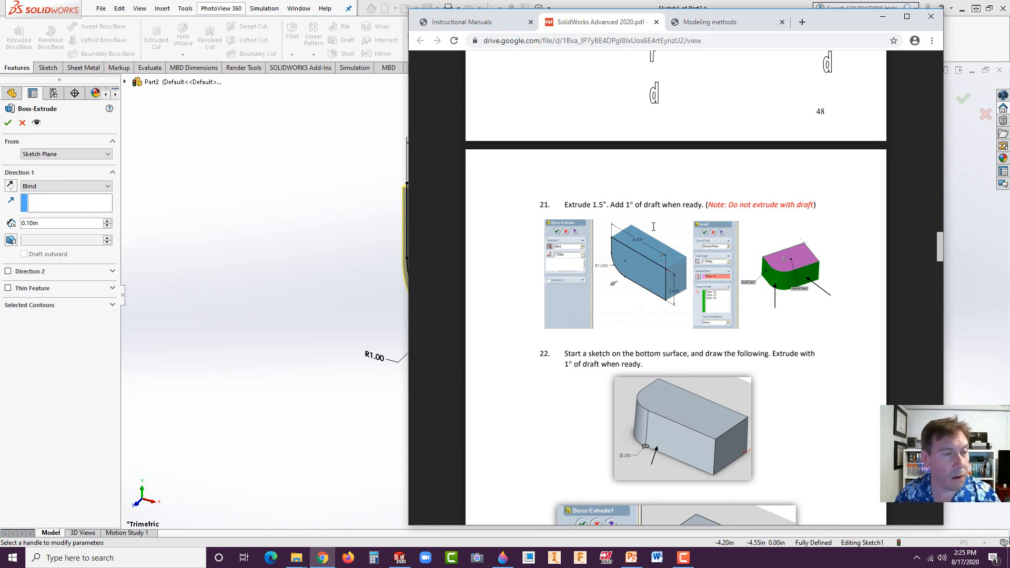
left_click(288, 289)
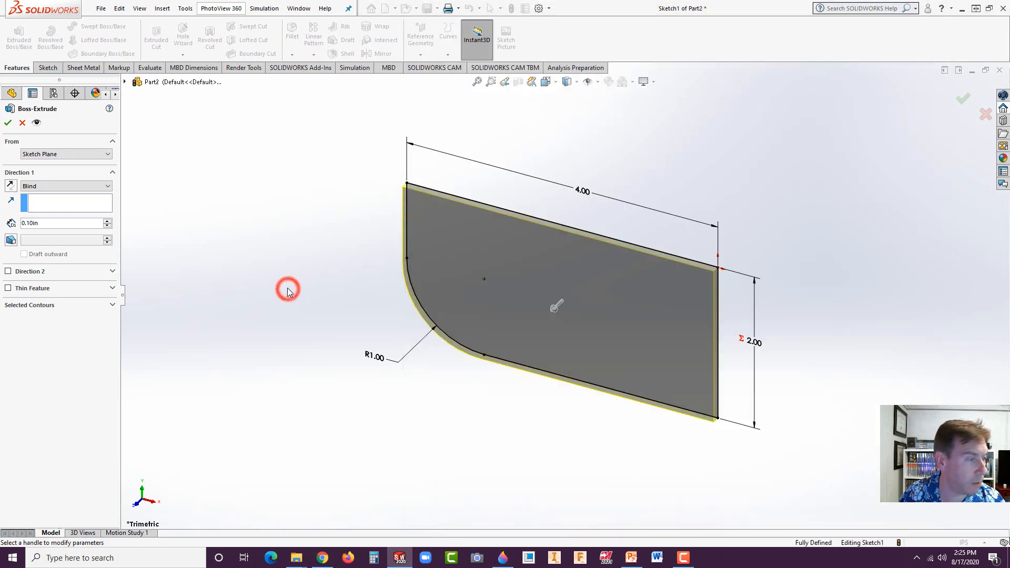
left_click(10, 186)
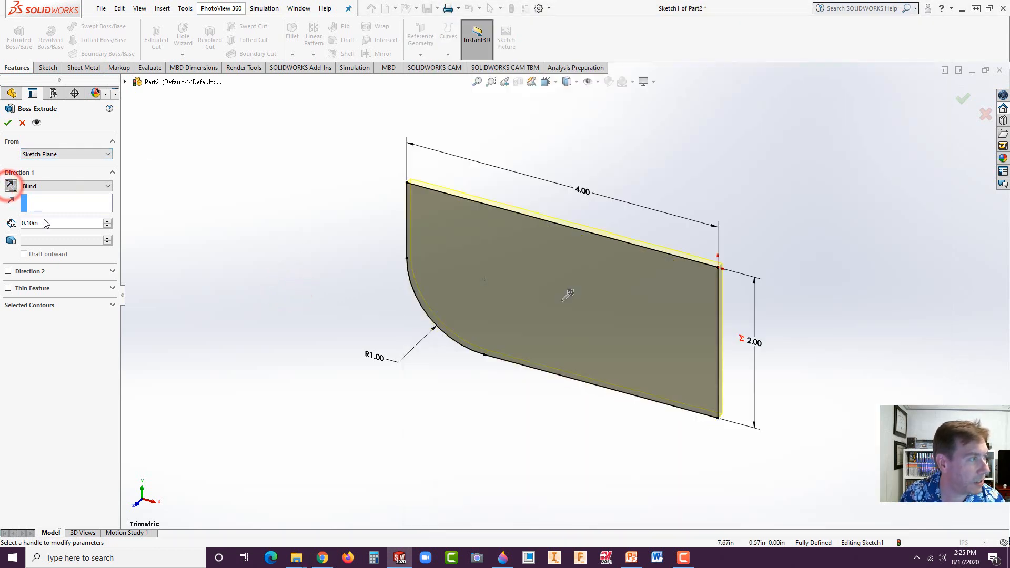
left_click(22, 222)
type("1.5")
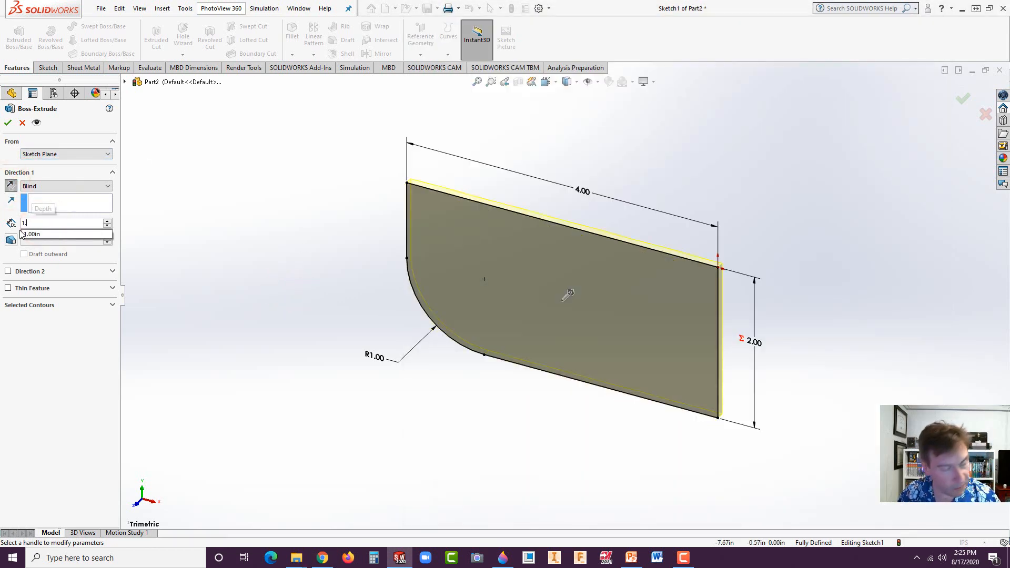
key("Return")
left_click(8, 122)
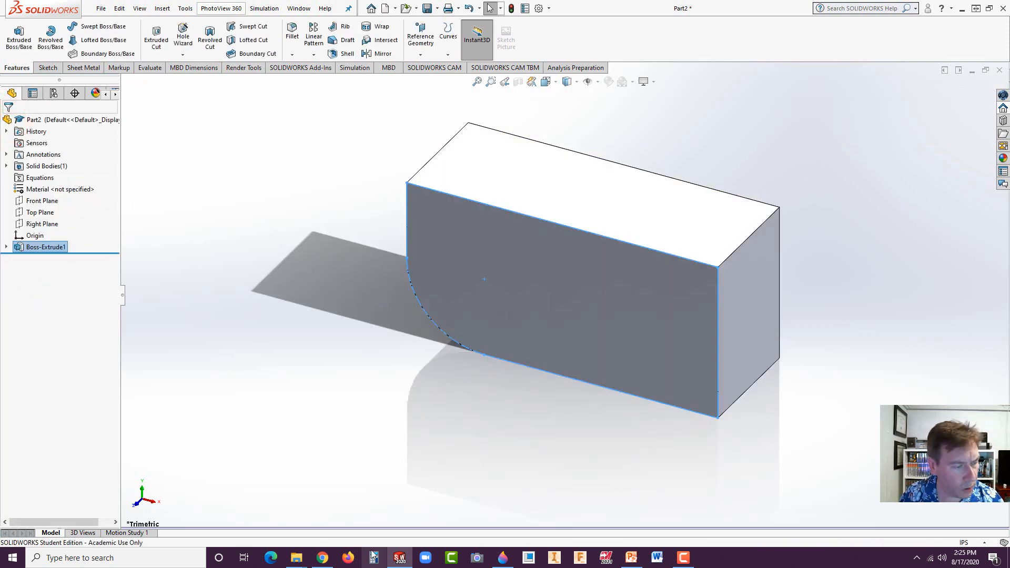
Step: Add a 1° neutral-plane draft from the block's front face to the rounded corner face and its two adjoining side faces
left_click(322, 559)
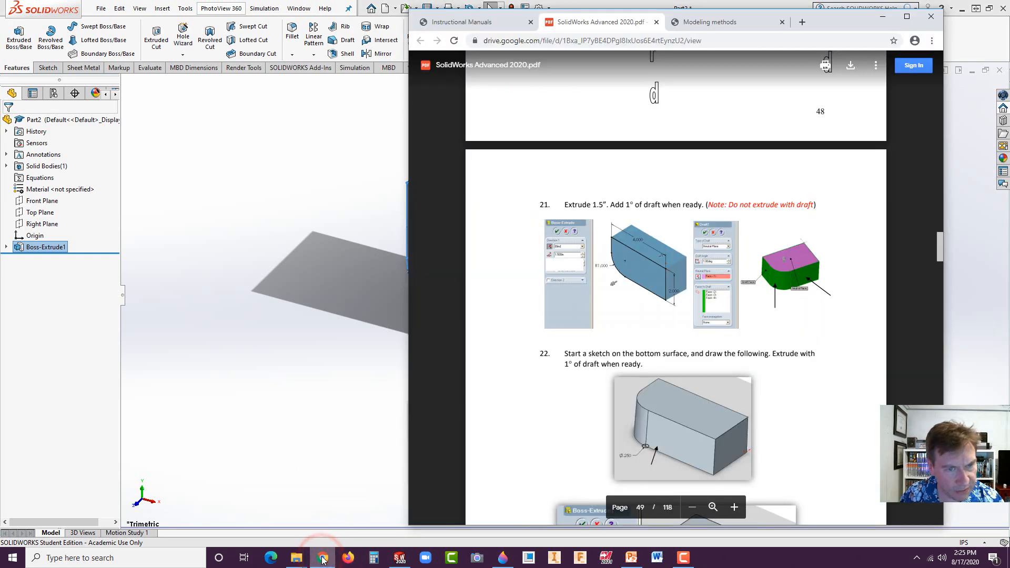
left_click(322, 558)
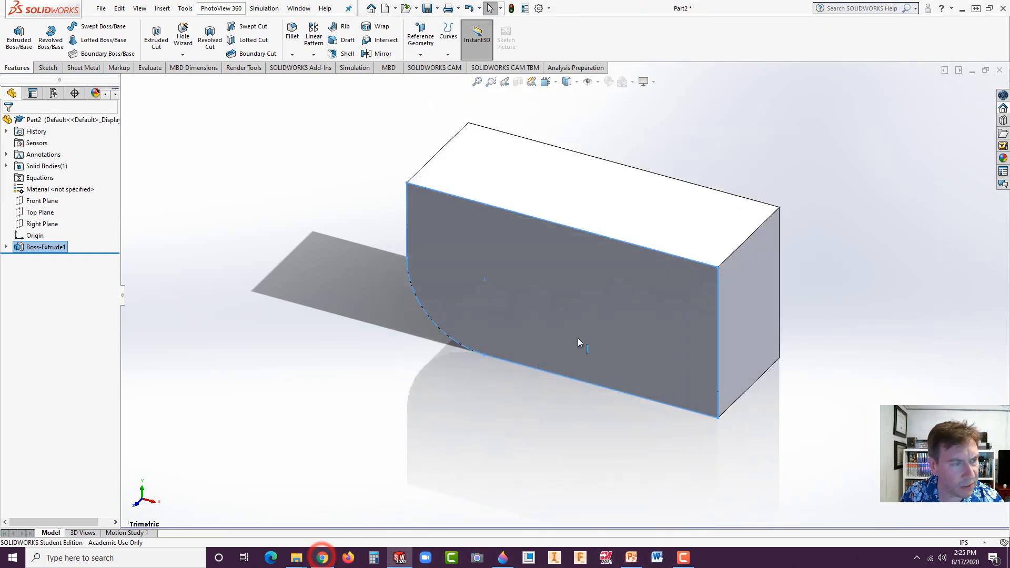
left_click(539, 288)
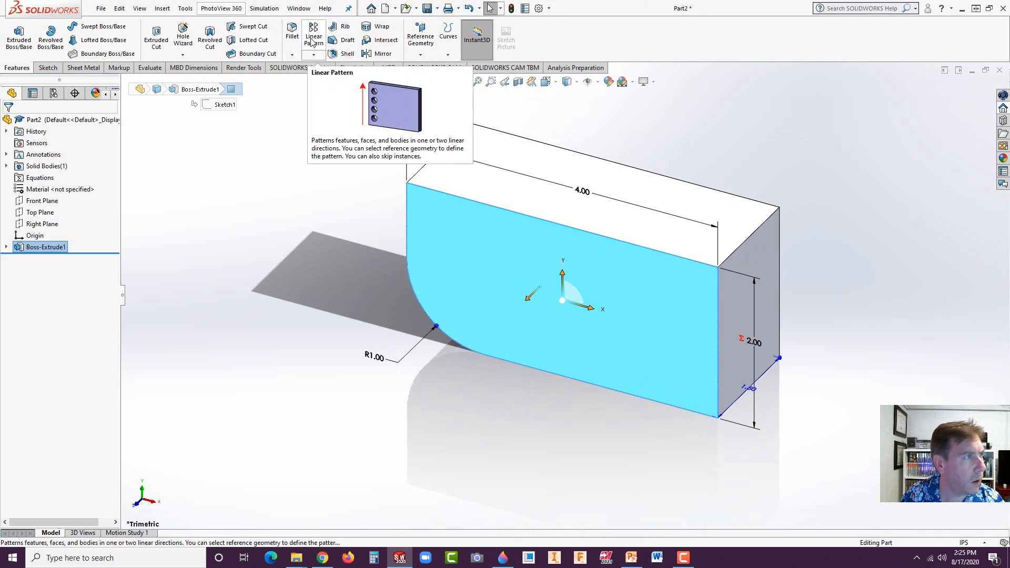
left_click(342, 42)
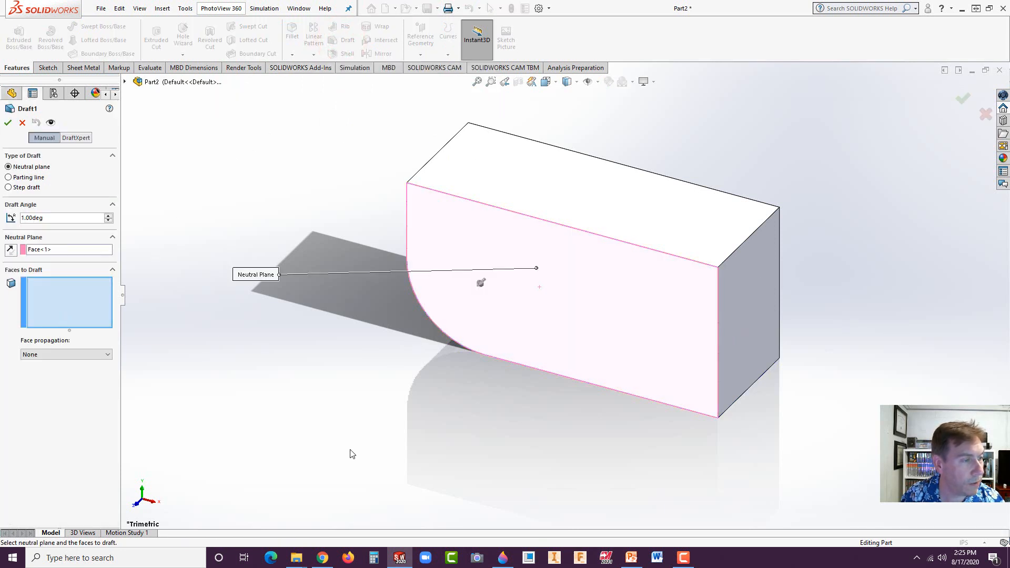
middle_click_drag(352, 453, 462, 286)
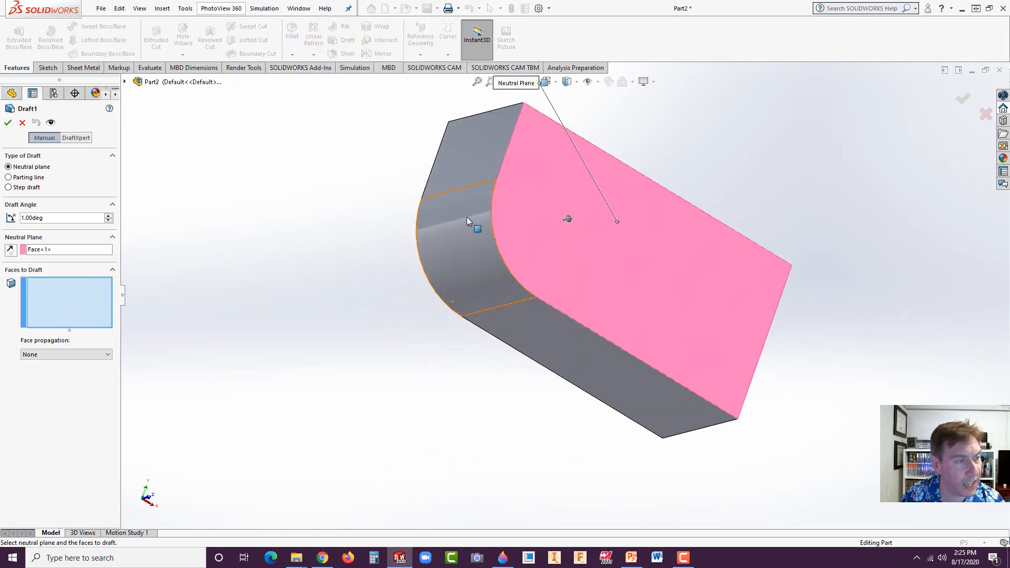
left_click(466, 253)
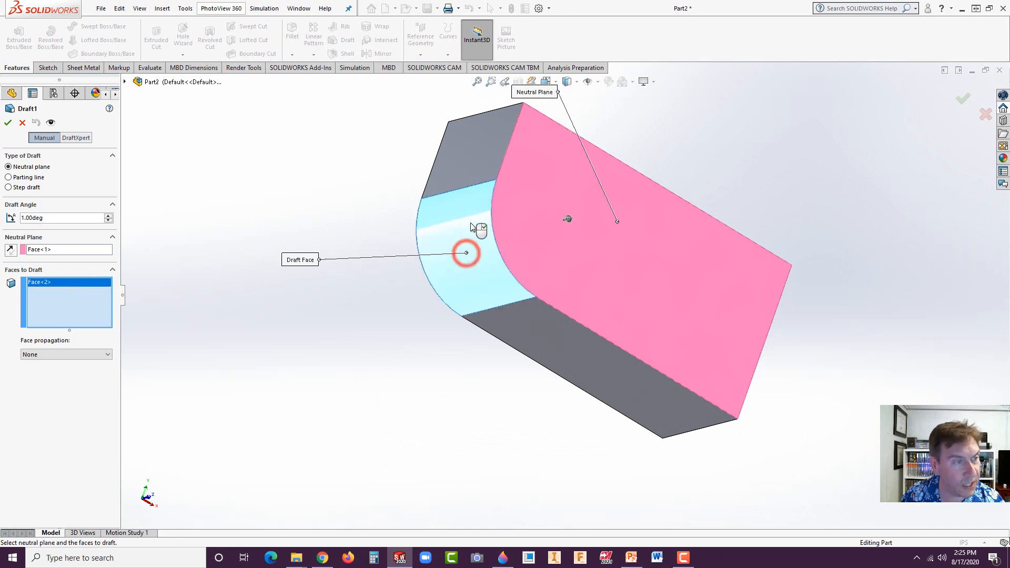
left_click(465, 169)
left_click(523, 313)
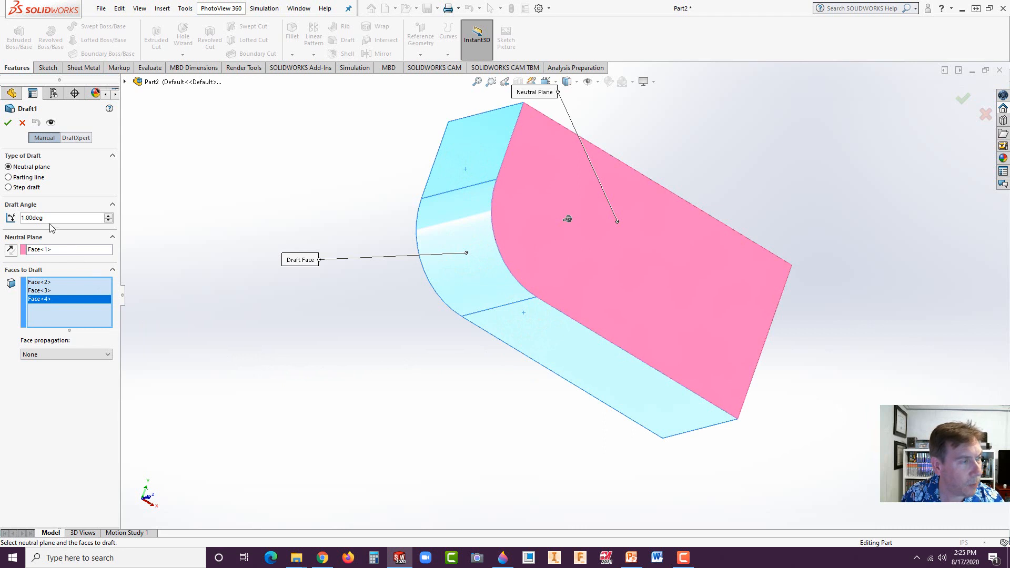
middle_click_drag(400, 366, 407, 314)
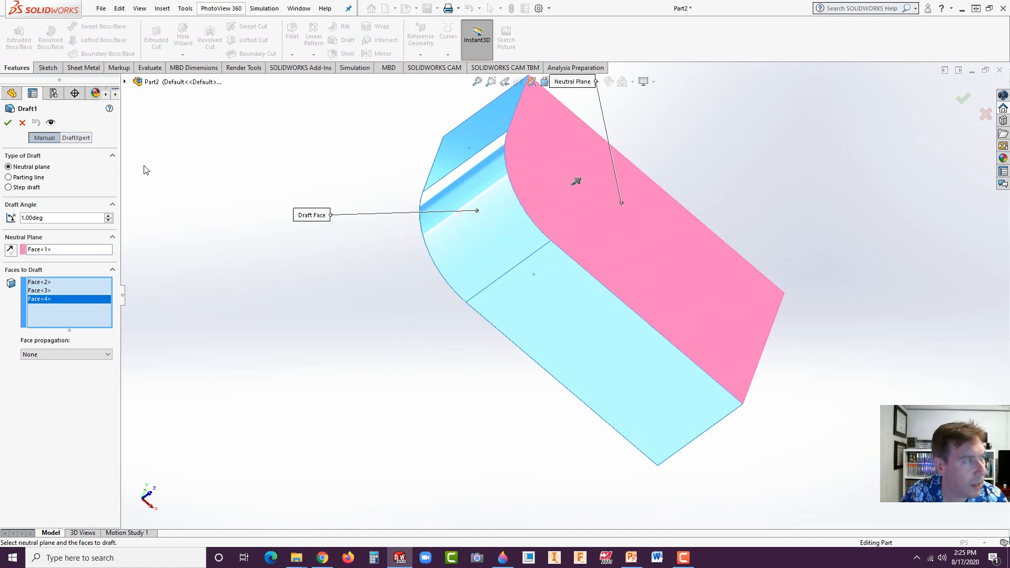
left_click(8, 123)
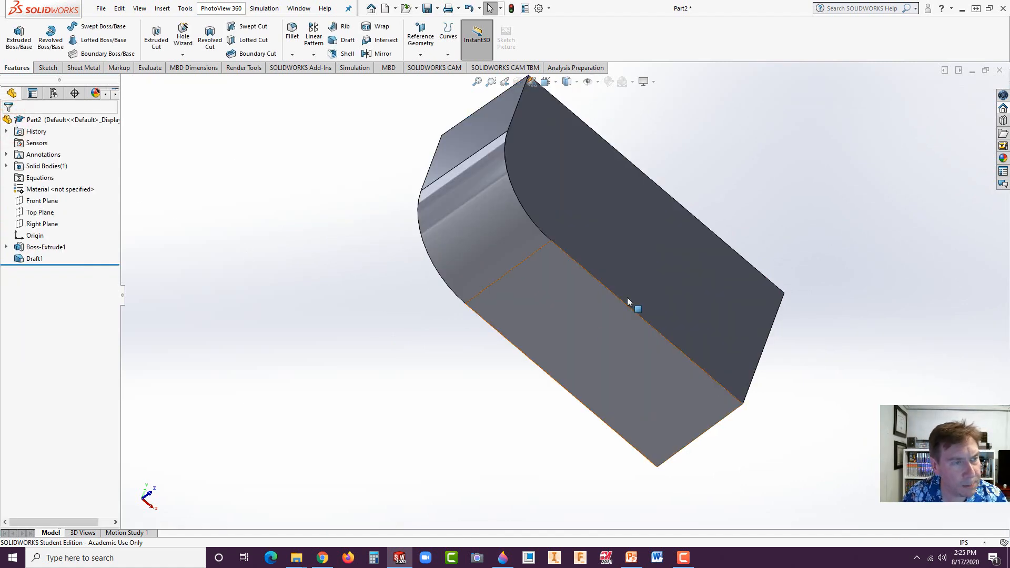
Step: Start a new sketch on the block's back face, opposite the draft's neutral plane
mouse_move(627, 317)
middle_mouse_down()
mouse_move(586, 308)
mouse_move(582, 263)
mouse_move(614, 198)
mouse_move(646, 329)
mouse_move(644, 274)
mouse_move(635, 325)
middle_mouse_up()
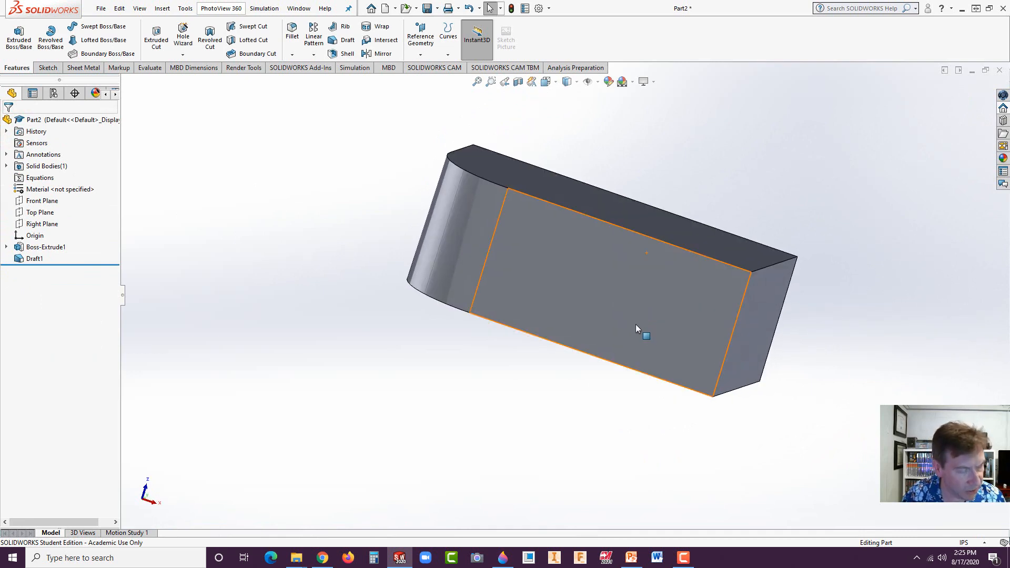
key("space")
left_click(544, 285)
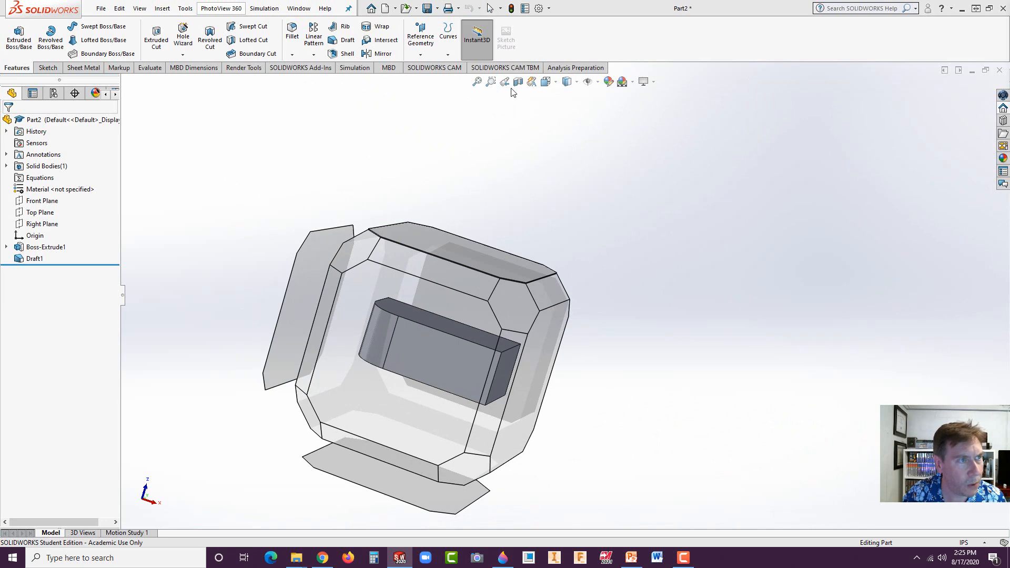
left_click(553, 84)
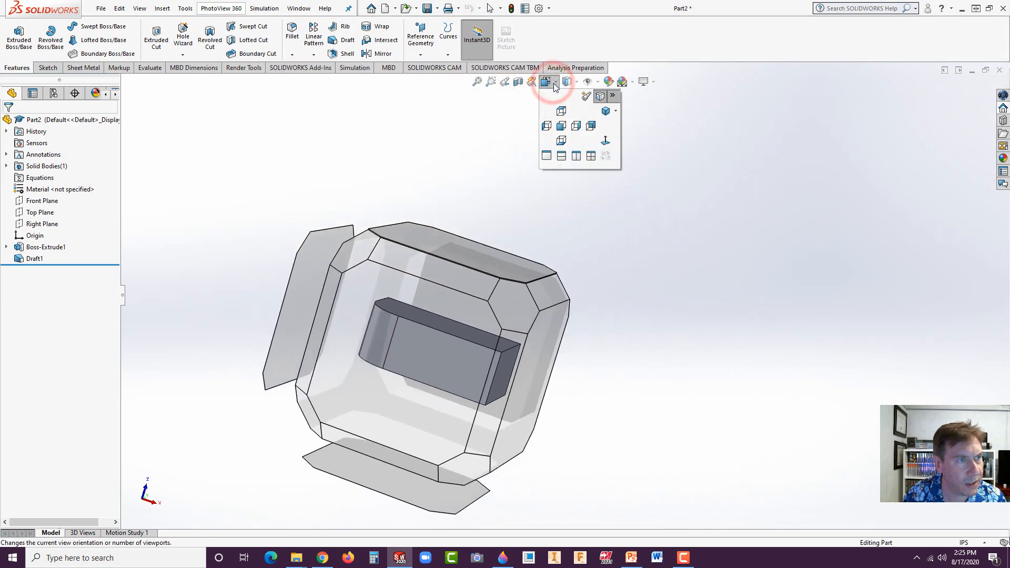
left_click(606, 111)
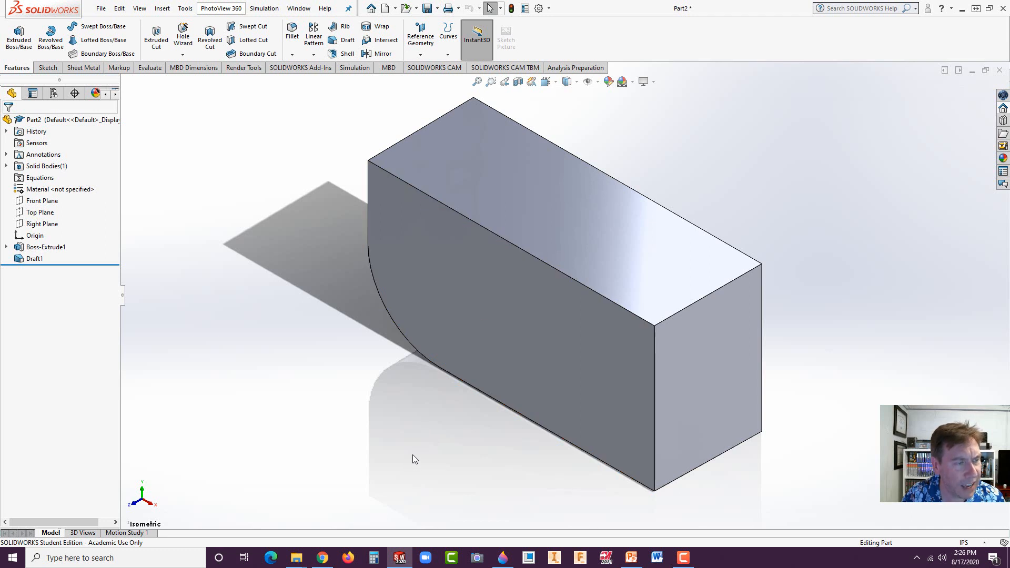
left_click(457, 329)
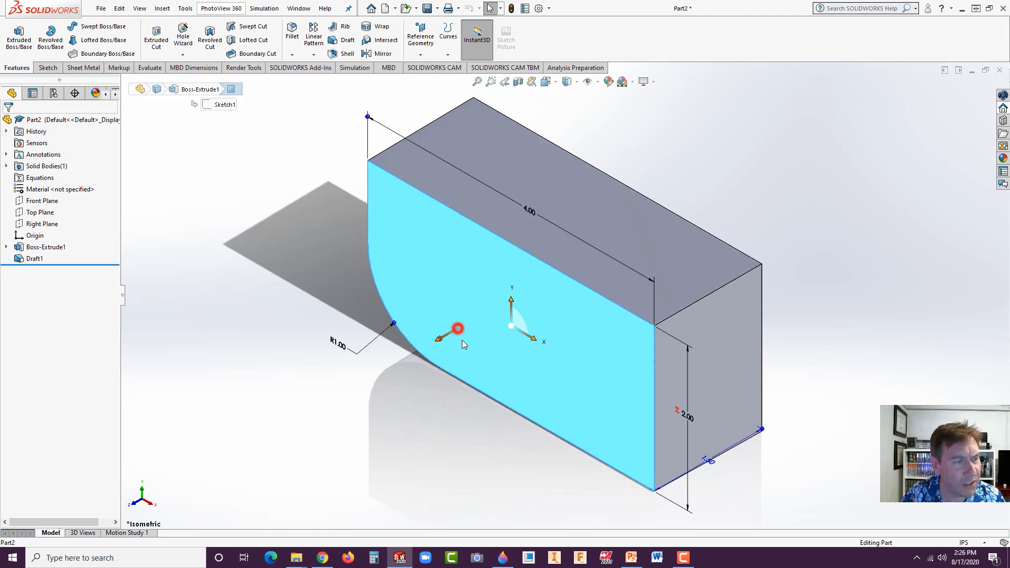
left_click(462, 399)
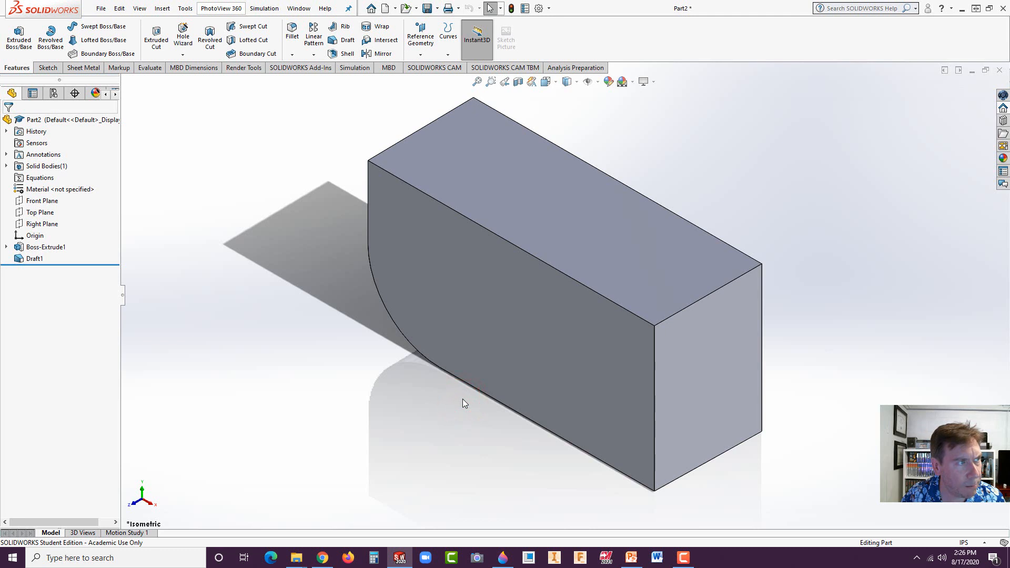
middle_click_drag(463, 402, 616, 340)
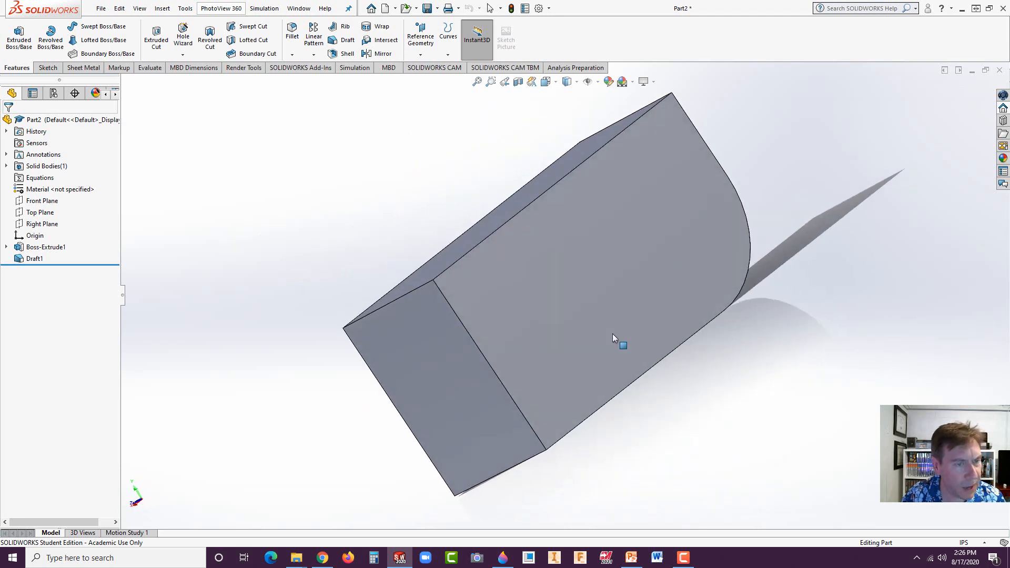
left_click(676, 274)
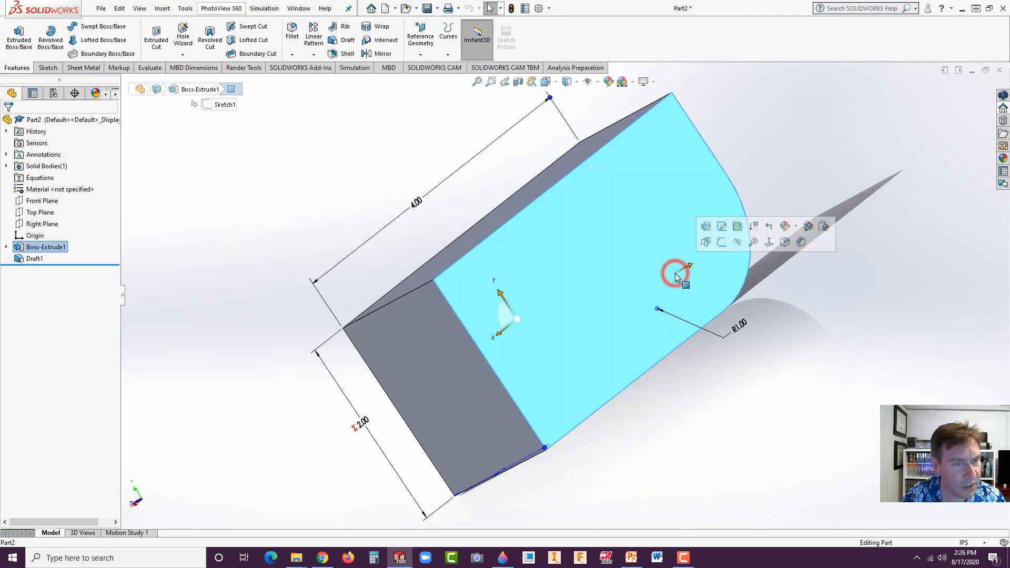
left_click(719, 243)
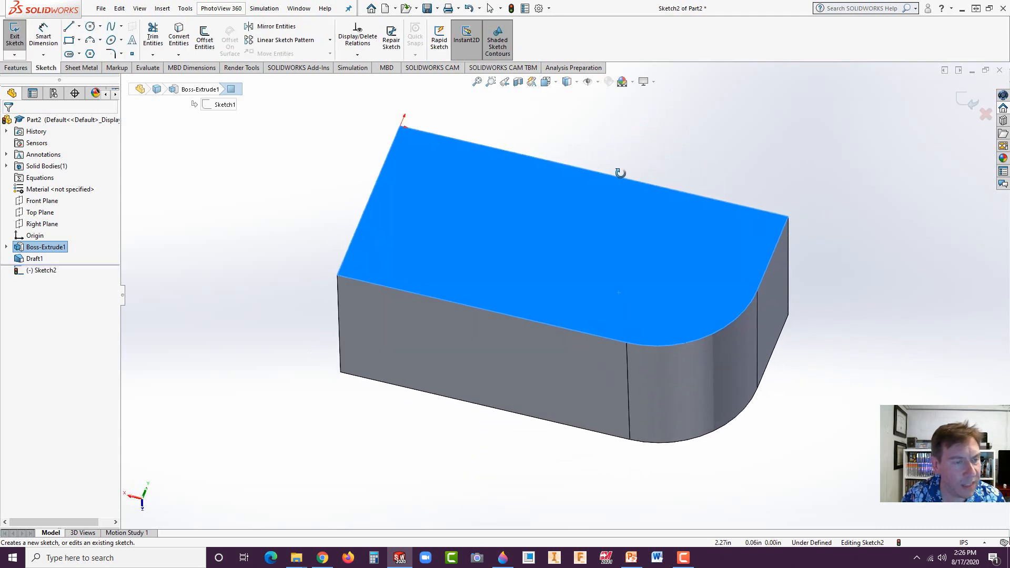
Step: Sketch a 0.25 in diameter circle on the back face, centred where the long straight edge meets the rounded corner
left_click(90, 29)
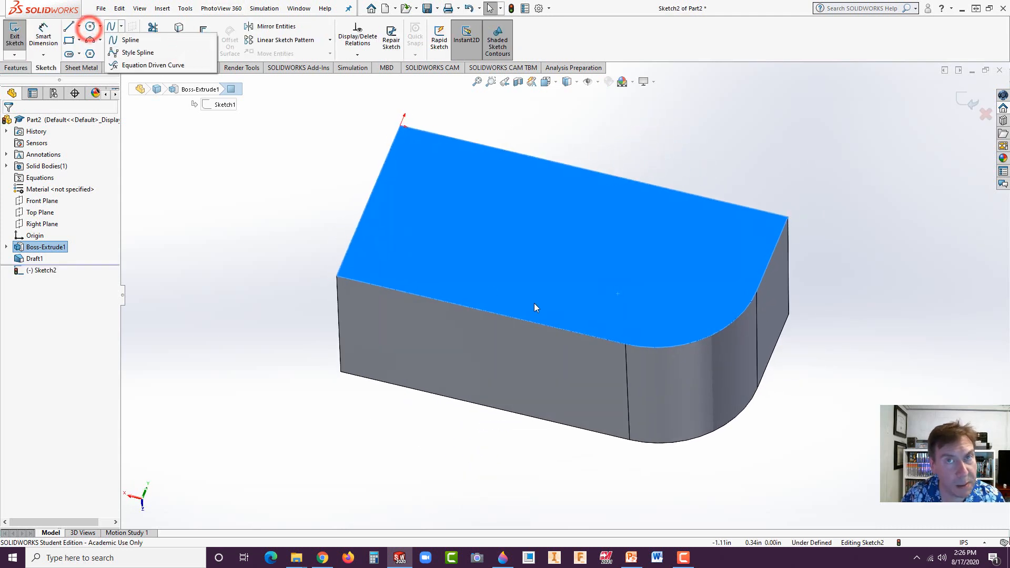
left_click(90, 26)
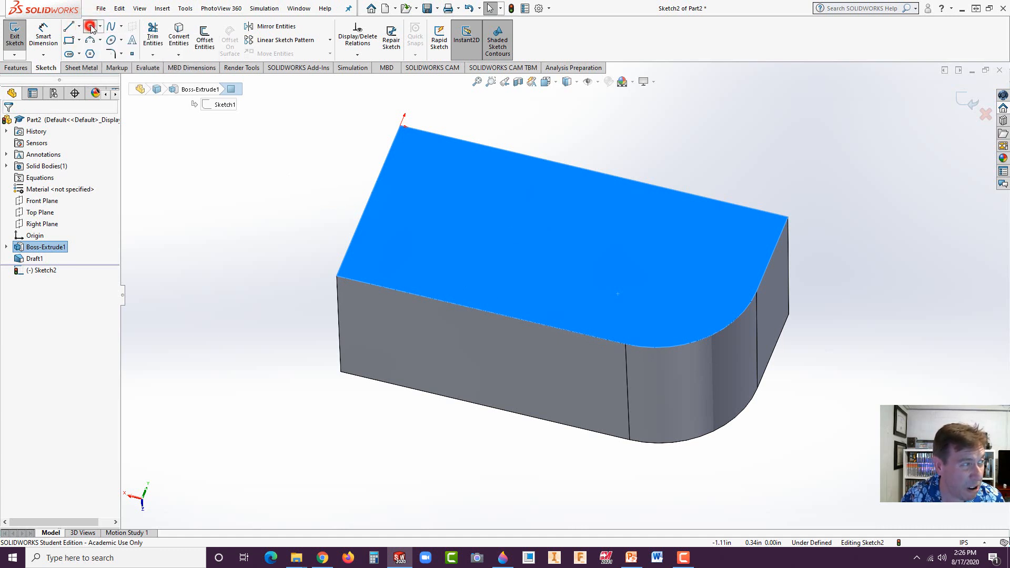
left_click(626, 345)
left_click(640, 335)
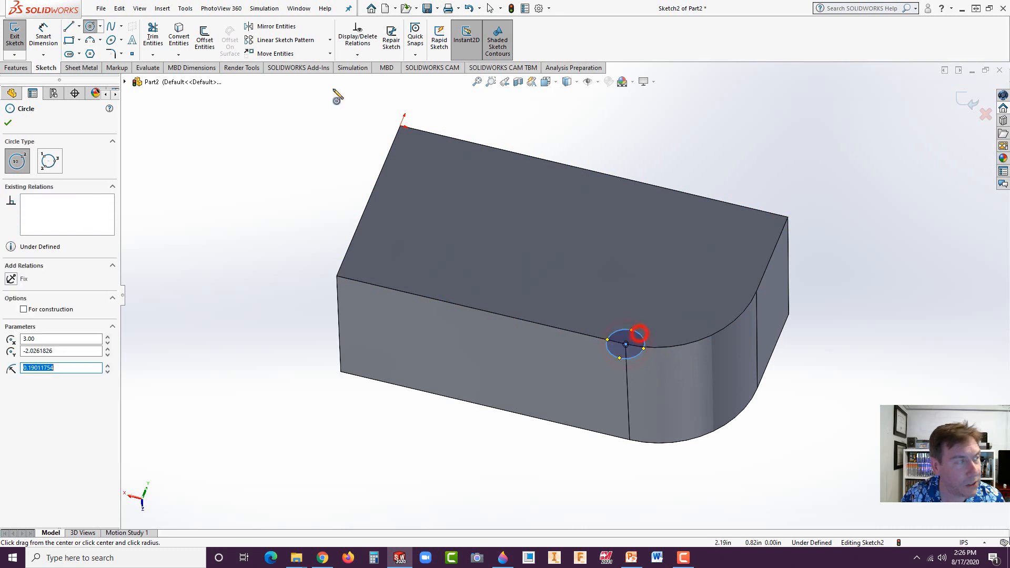
left_click(46, 32)
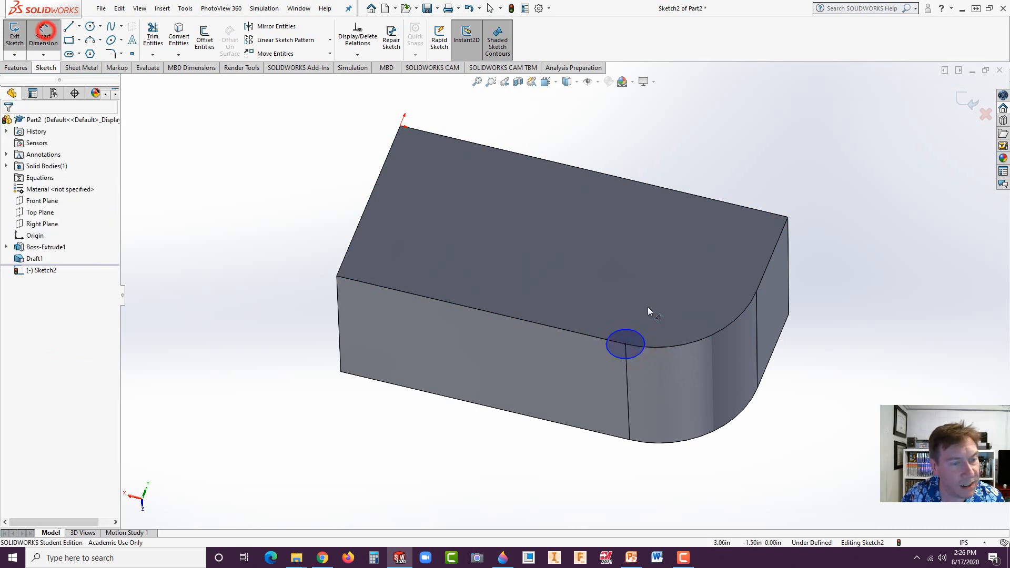
left_click(614, 359)
left_click(547, 386)
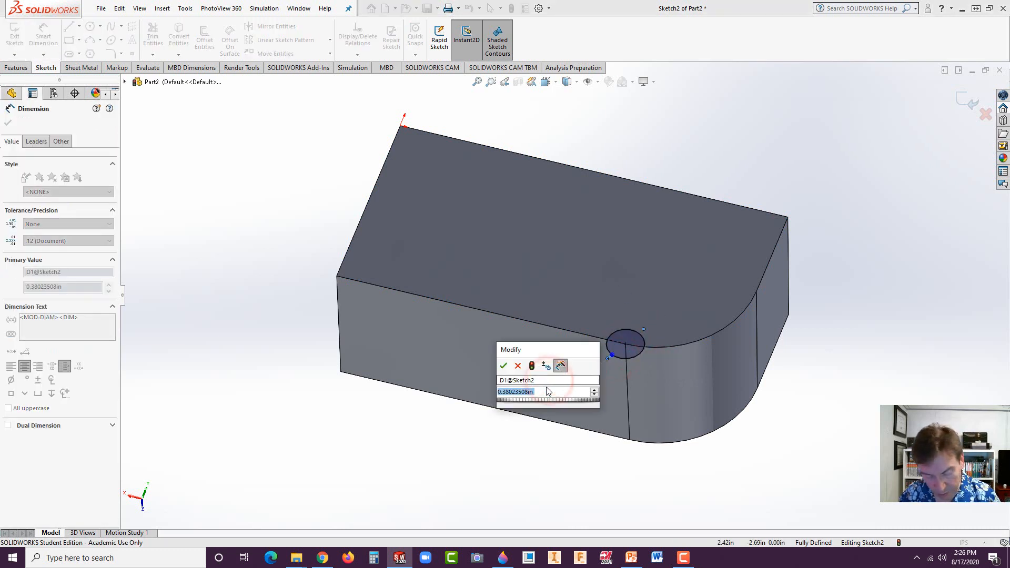
type(".25")
key("Return")
Step: Consult step 22 of the exercise manual and extrude the circle blind 1.55 in with the direction reversed and 1° draft
middle_click_drag(602, 350, 796, 255)
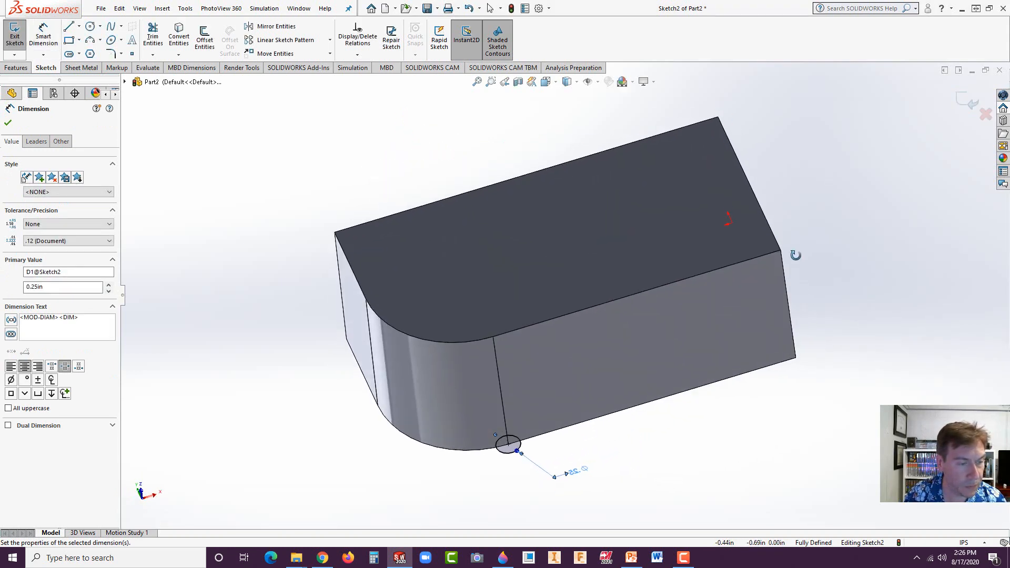
left_click(322, 561)
scroll(695, 279, "down", 3)
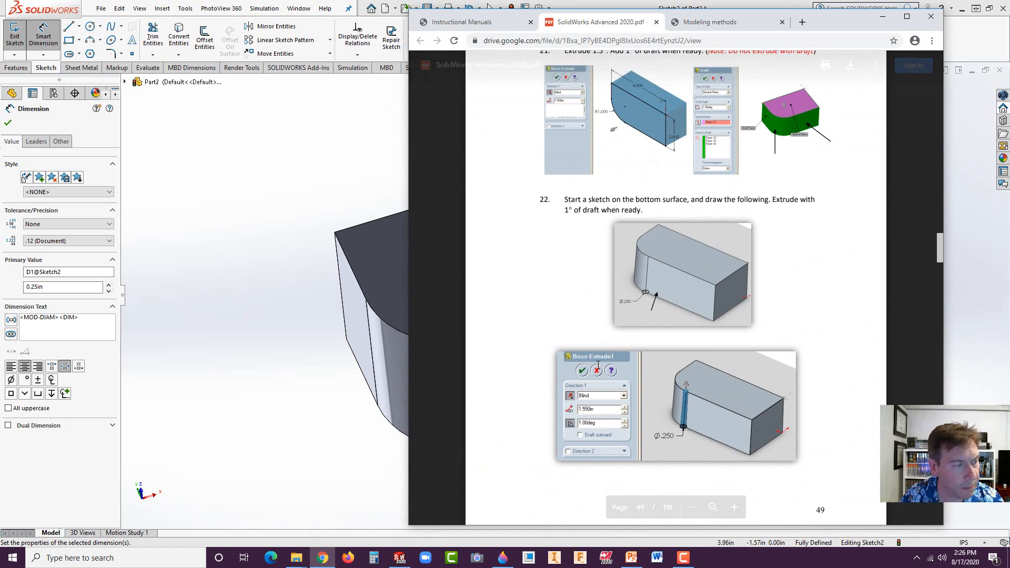
scroll(604, 357, "up", 2)
left_click(188, 400)
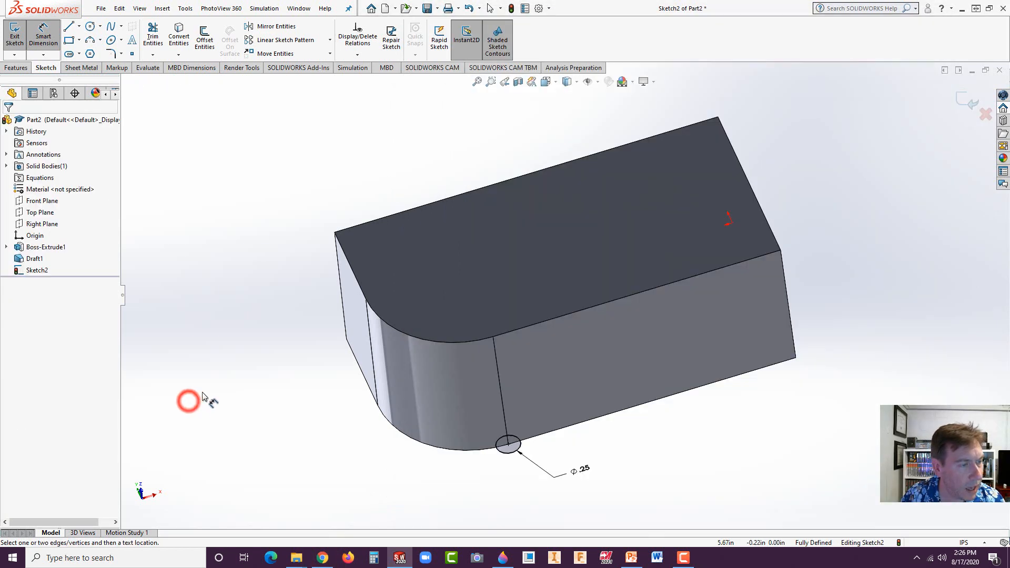
left_click(16, 67)
left_click(19, 36)
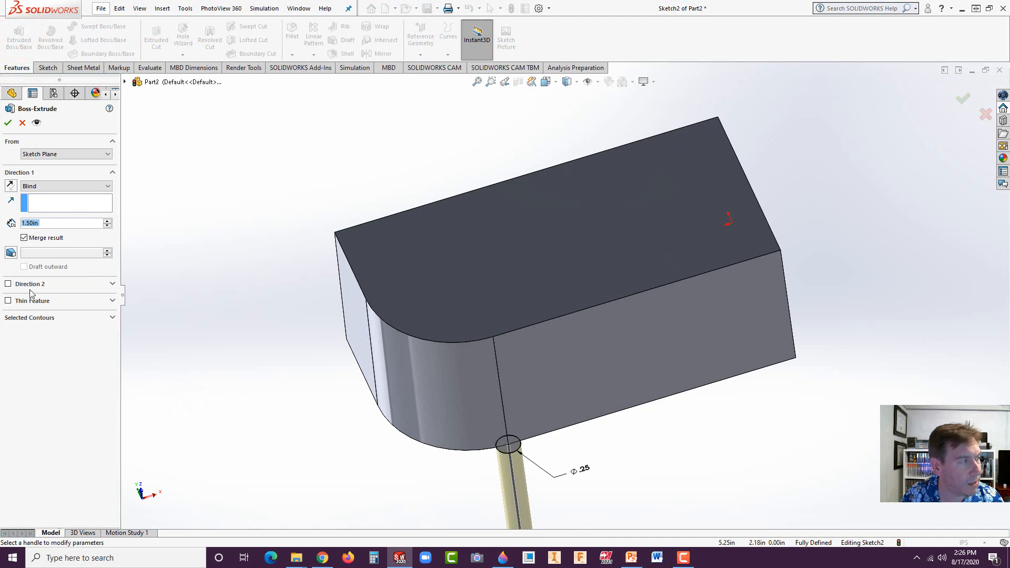
left_click(11, 186)
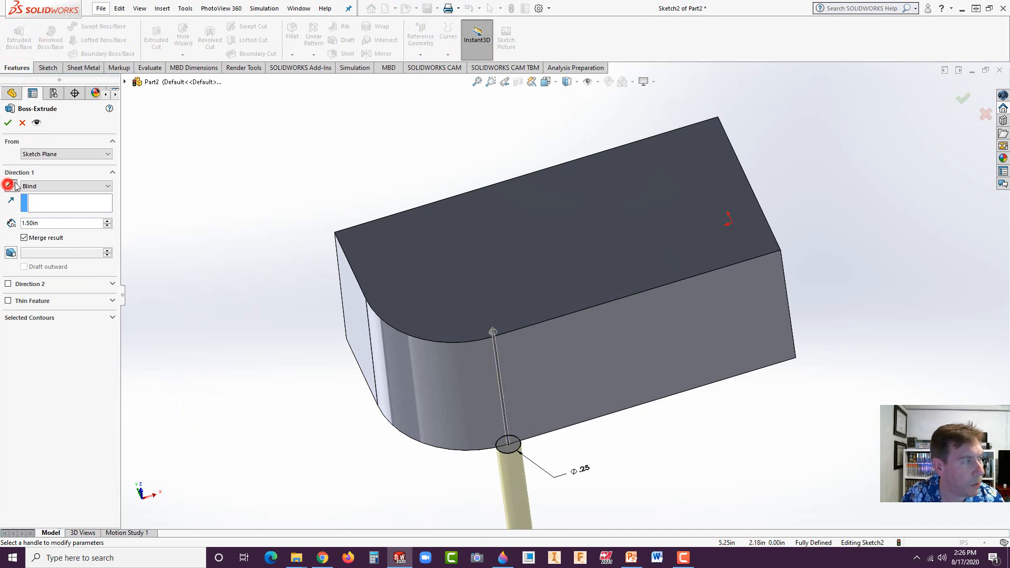
left_click(31, 224)
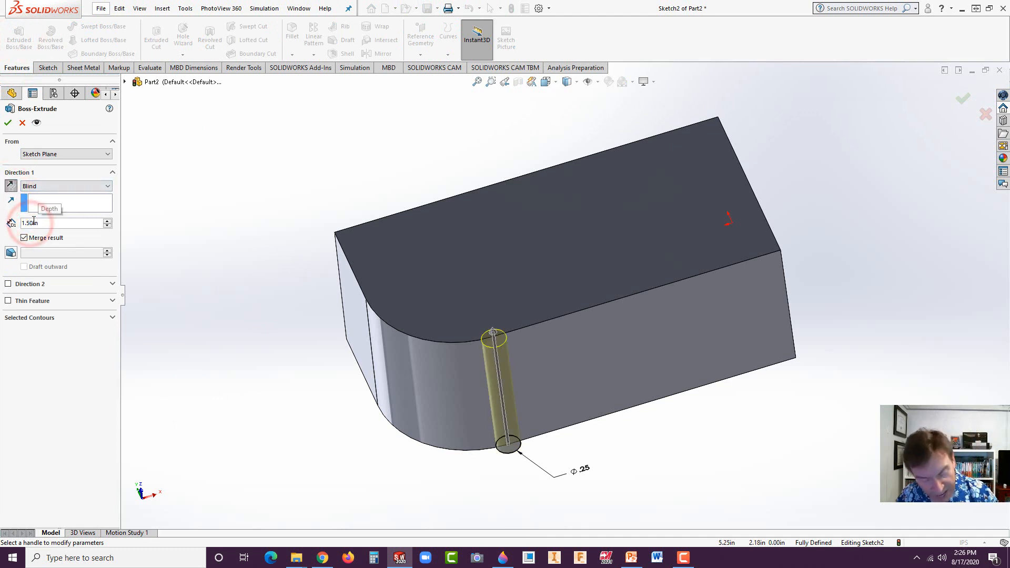
type("5")
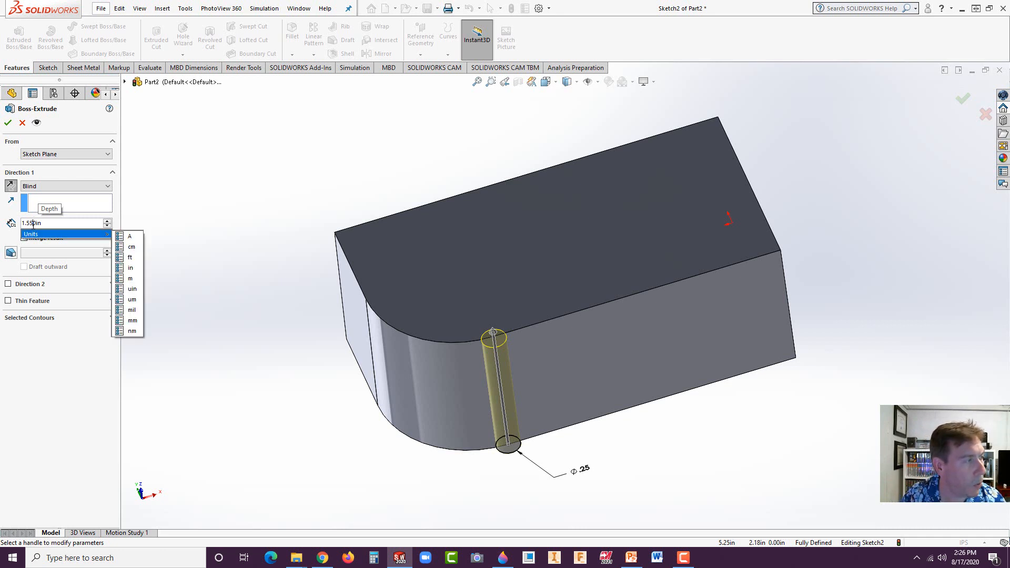
left_click(13, 254)
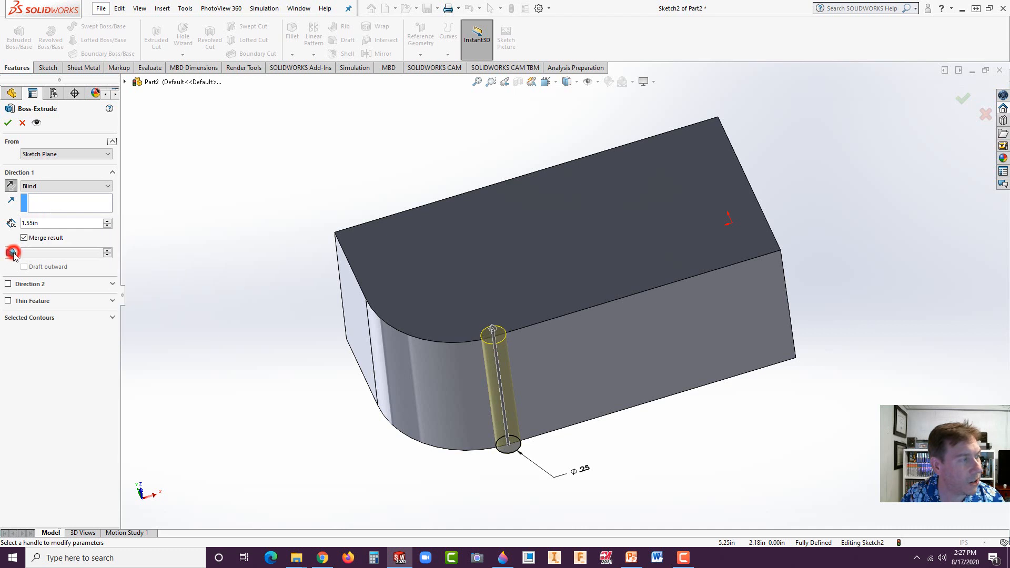
left_click(11, 254)
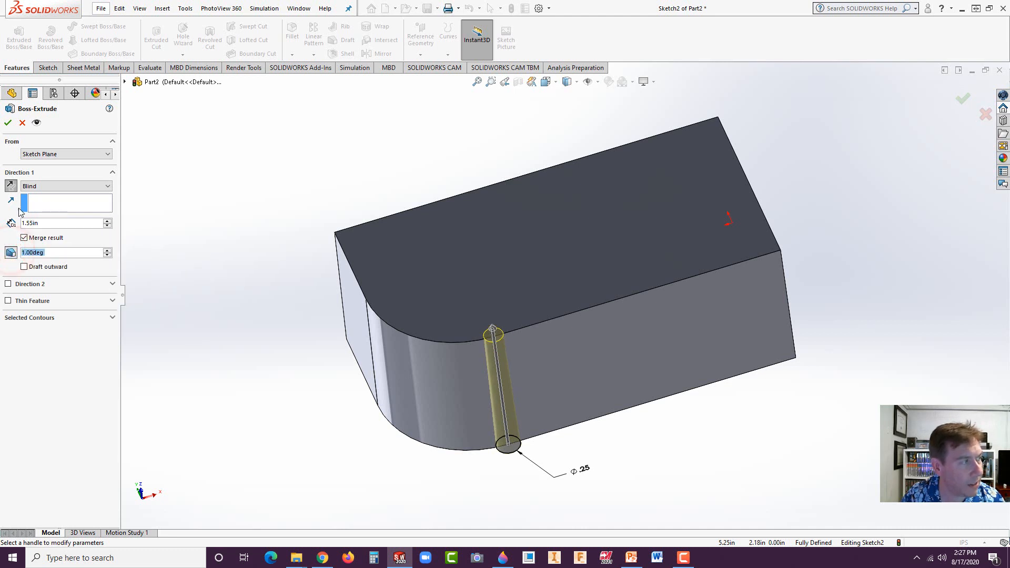
left_click(8, 123)
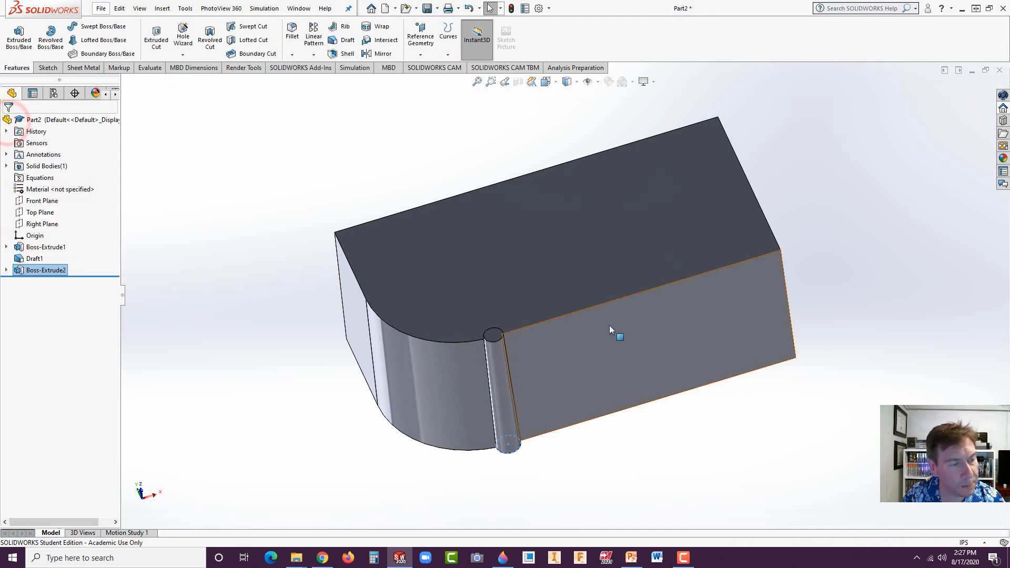
Step: Start a linear pattern of the cylindrical rib, consult step 23 of the manual, and use the block's adjoining long straight edge as direction
middle_click_drag(610, 333, 647, 350)
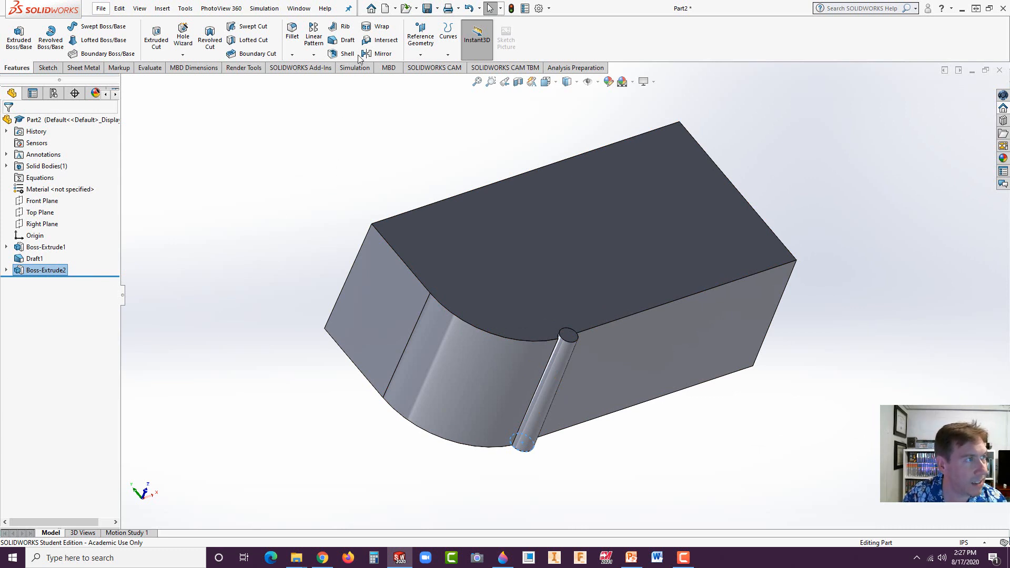
left_click(314, 36)
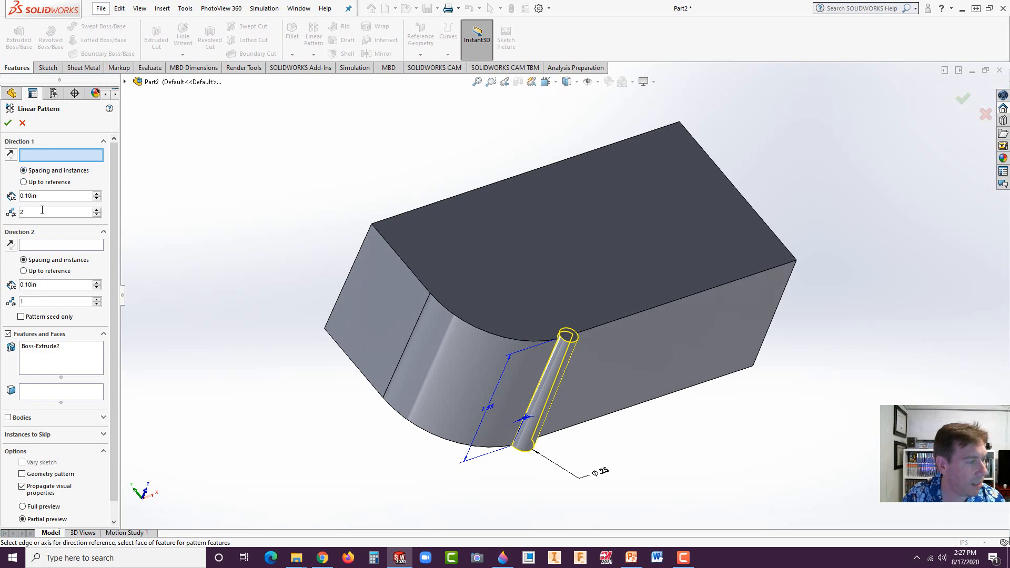
left_click(322, 558)
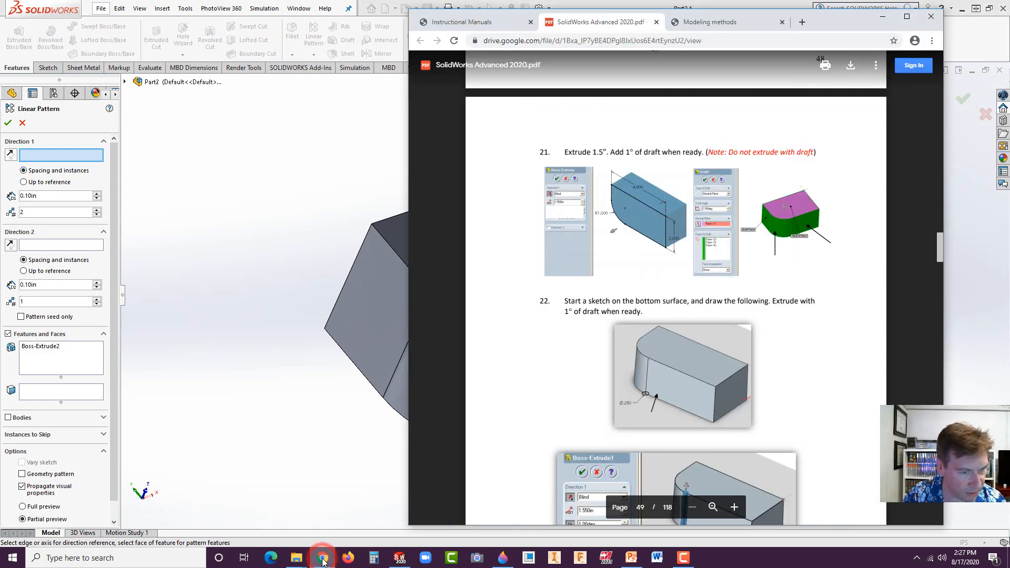
scroll(626, 331, "down", 10)
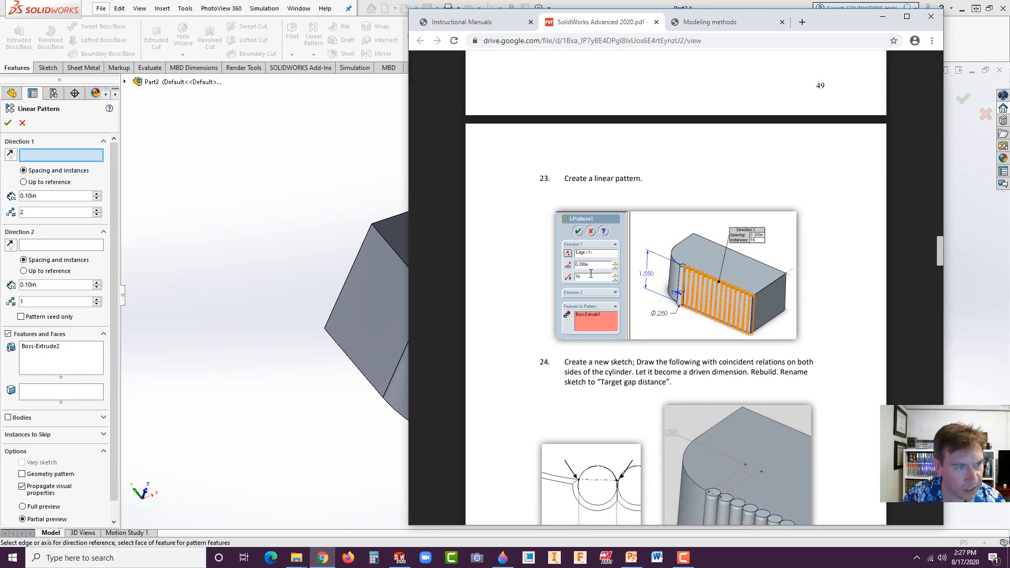
left_click(314, 210)
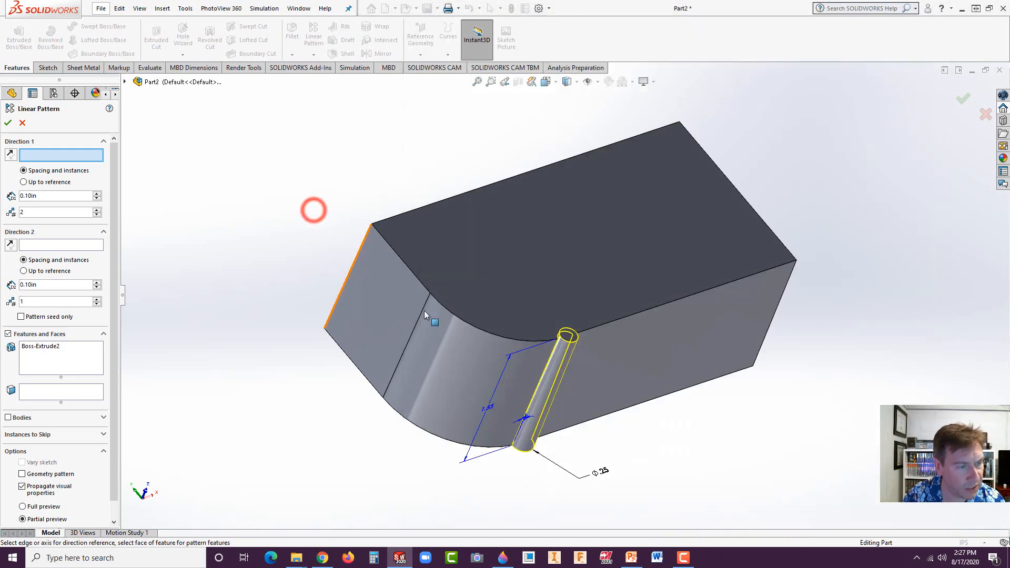
left_click(650, 313)
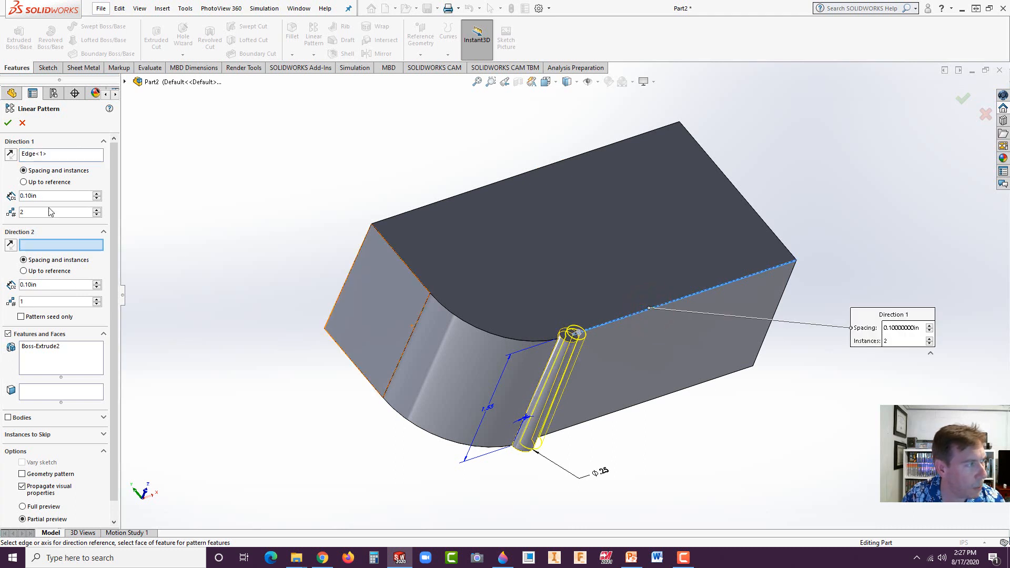
Step: Set the rib pattern to 16 instances spaced 0.2 in apart and create it
double_click(36, 213)
type("16")
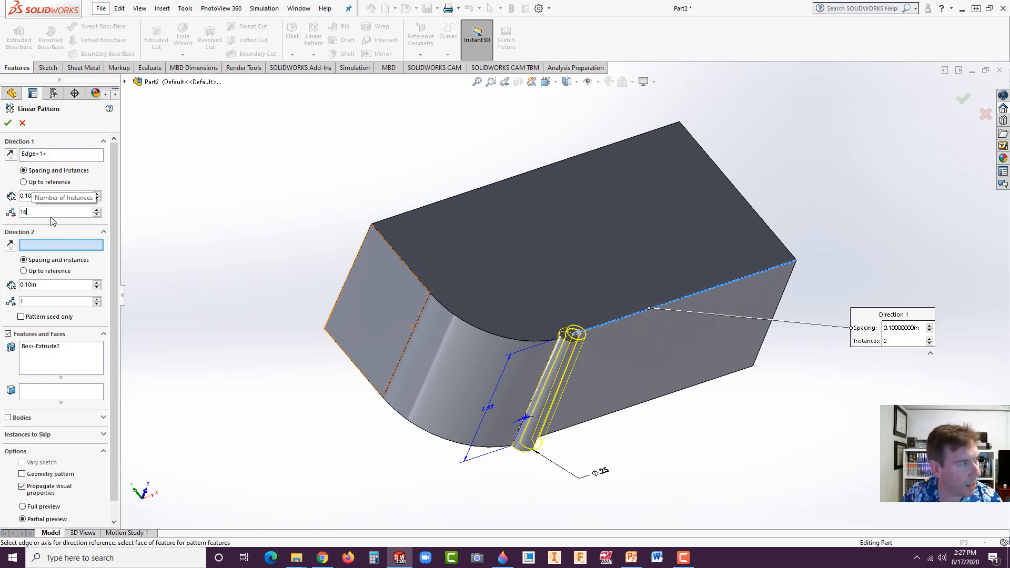
double_click(32, 196)
key("BackSpace")
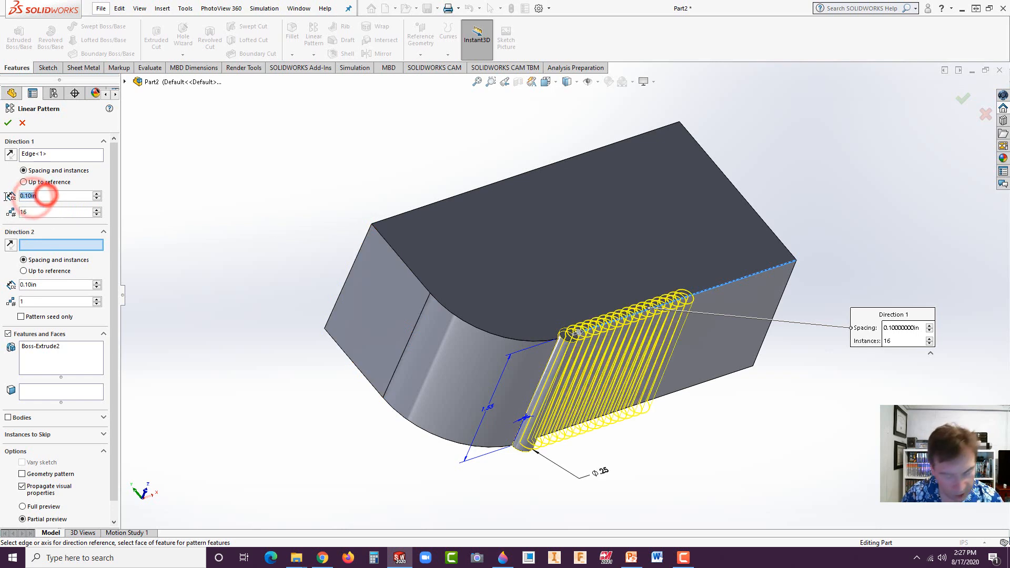
type("0.2")
key("Return")
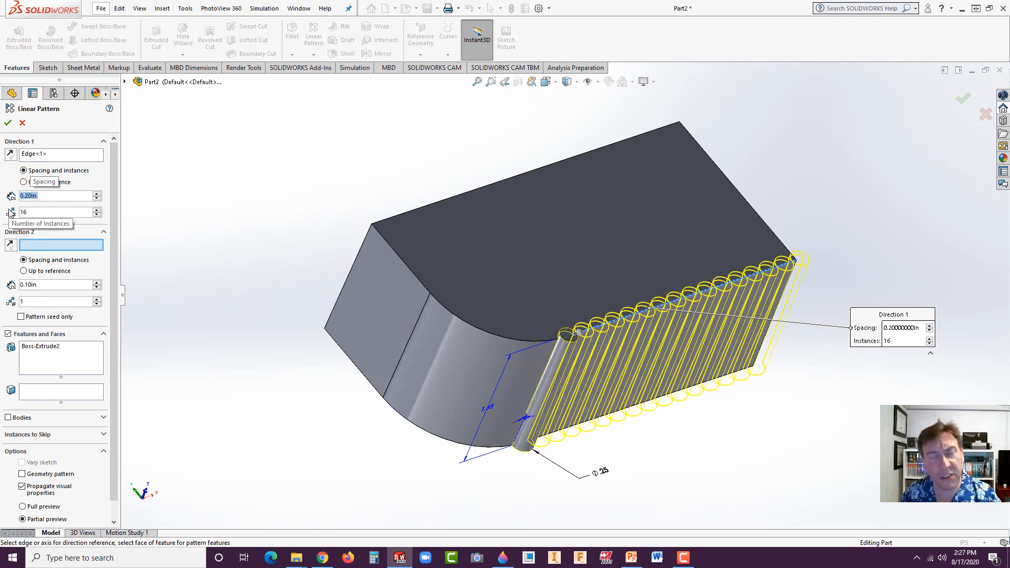
middle_click_drag(744, 375, 725, 321)
scroll(728, 295, "down", 2)
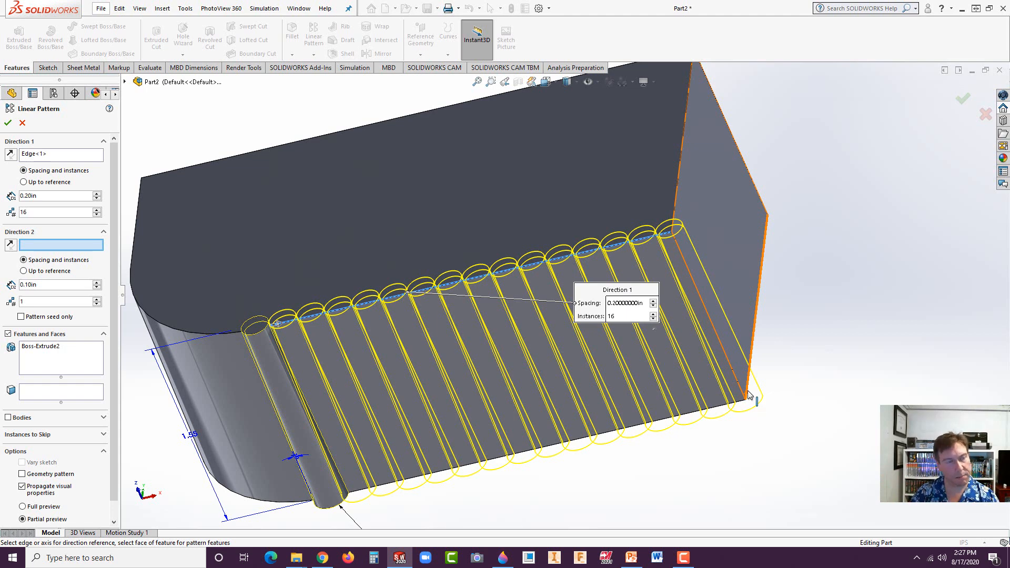
left_click(7, 124)
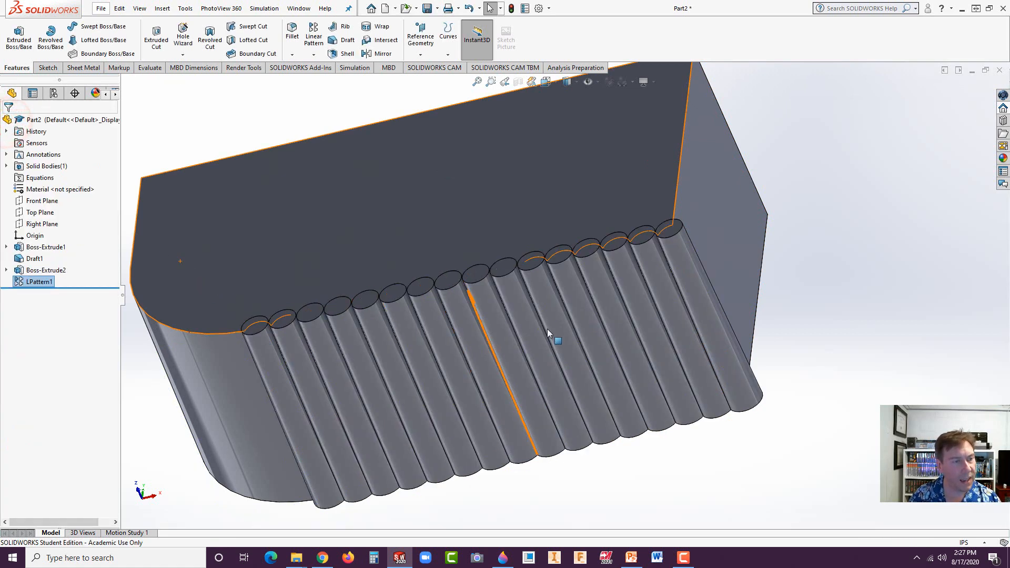
Step: Turn on the display of annotations and feature dimensions for the part
scroll(547, 329, "up", 5)
middle_click_drag(547, 329, 570, 326)
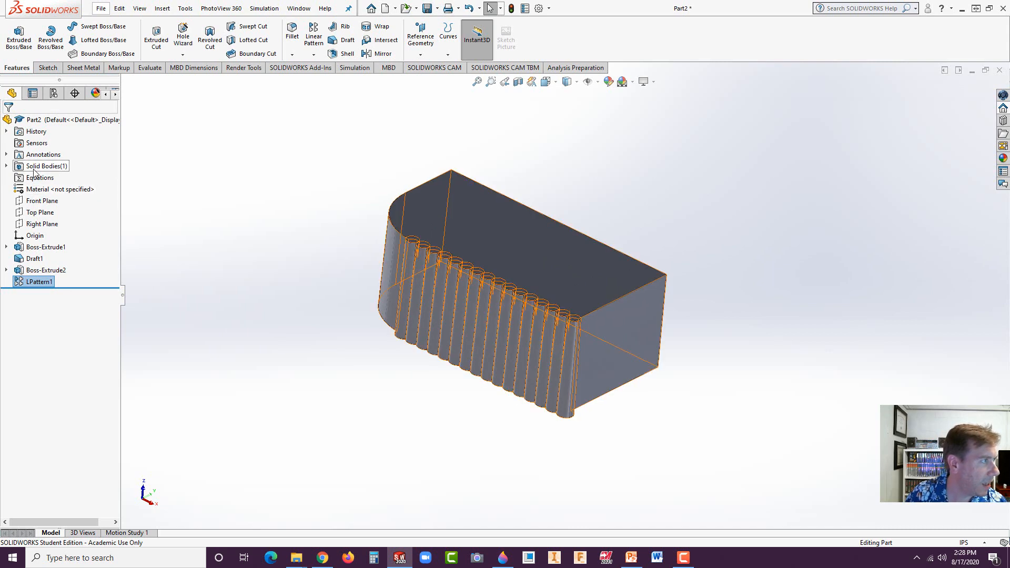
right_click(38, 155)
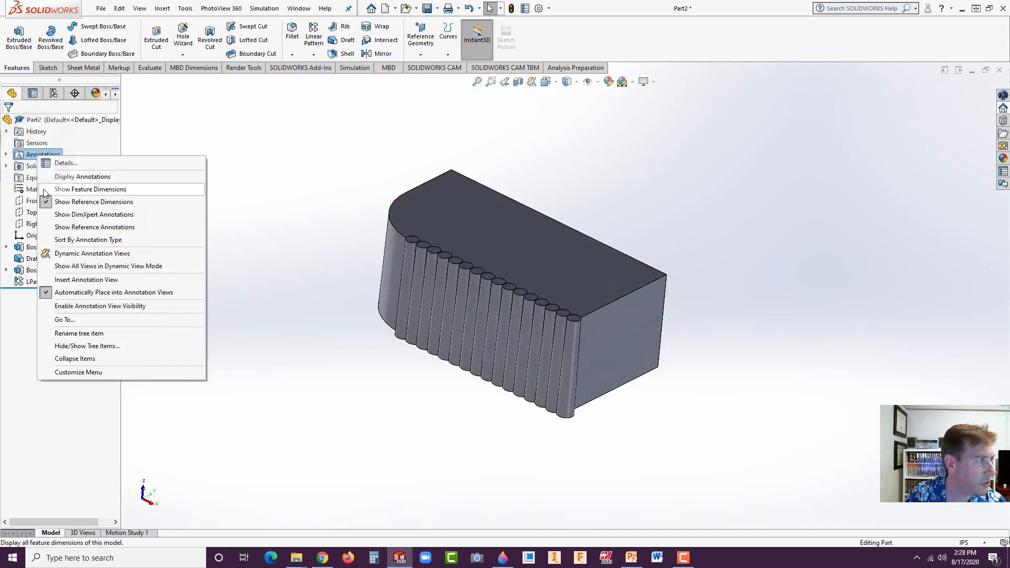
left_click(44, 178)
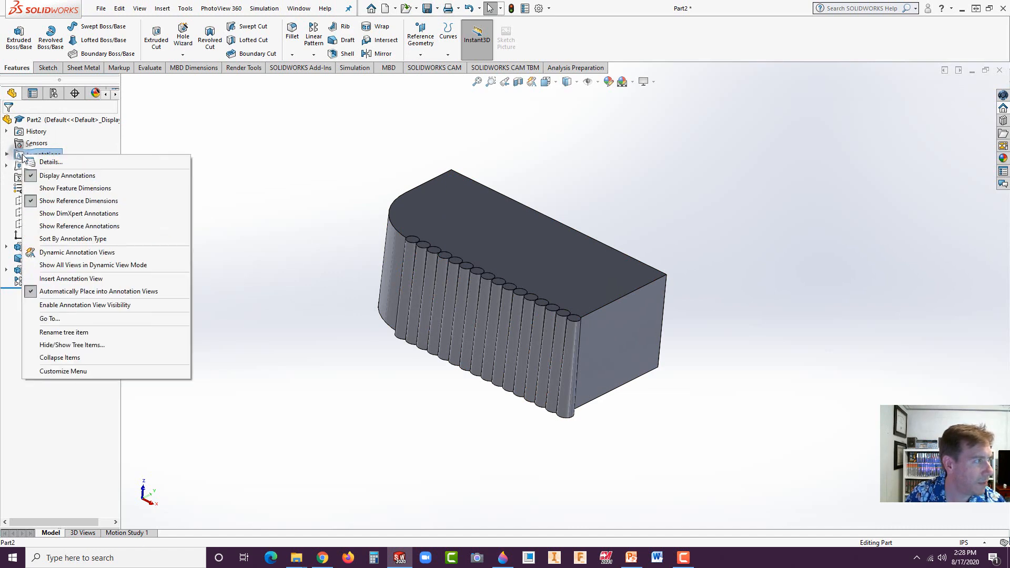
left_click(36, 188)
middle_click_drag(236, 203, 247, 205)
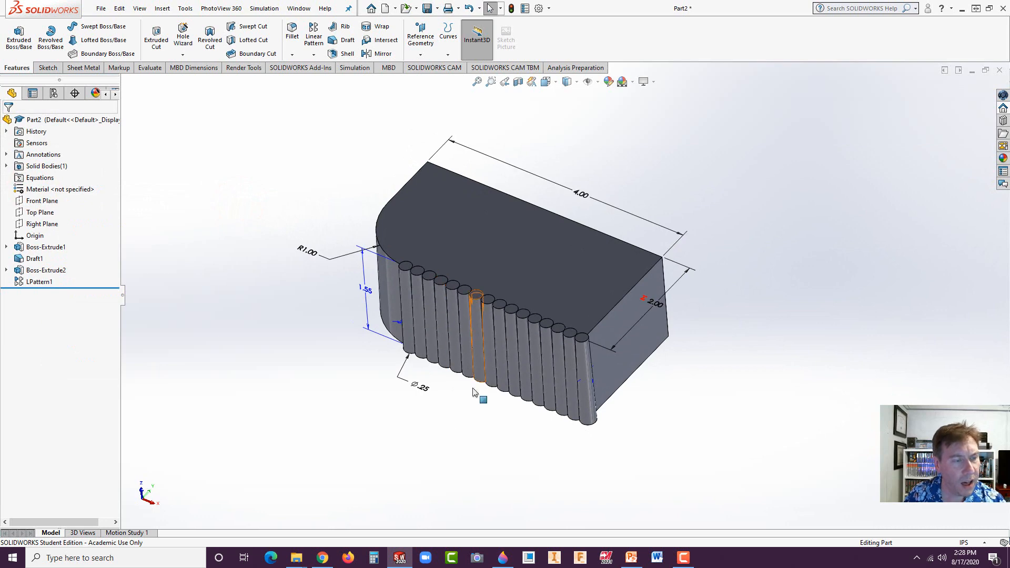
Step: Consult the equation diagram on page 52 of the exercise manual in Chrome and turn on the display of dimension names in SOLIDWORKS
left_click(324, 558)
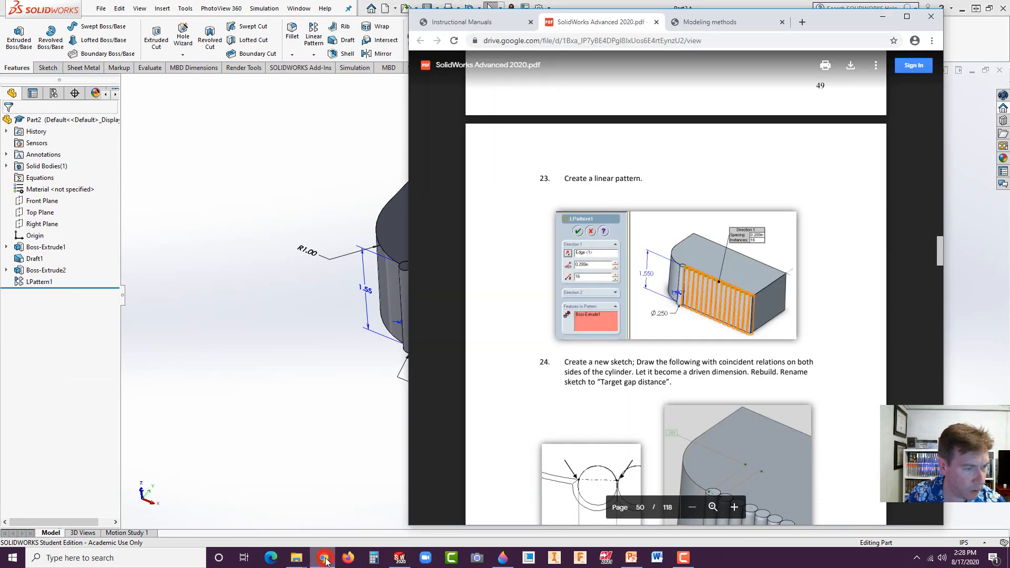
scroll(647, 329, "down", 10)
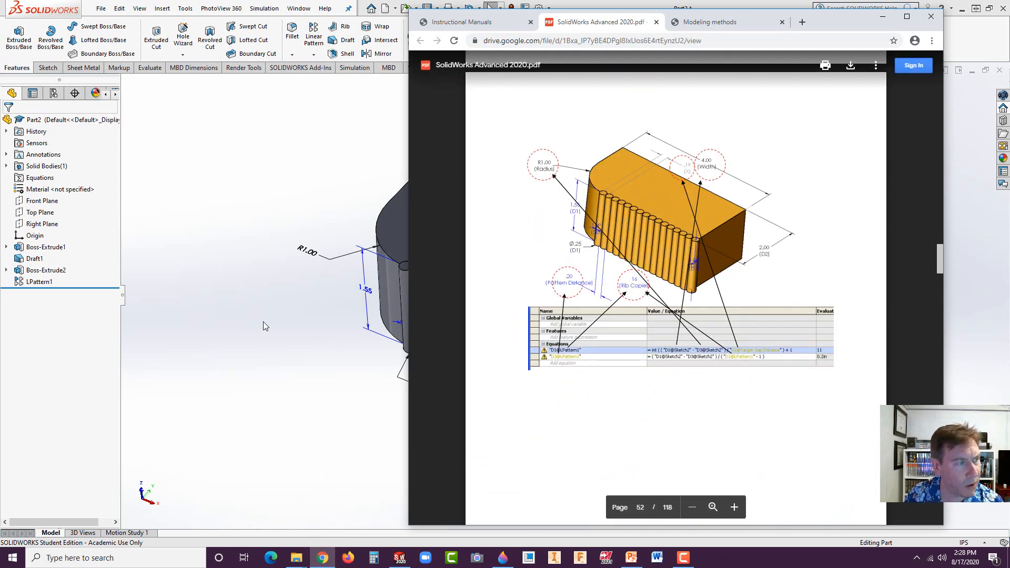
left_click(257, 188)
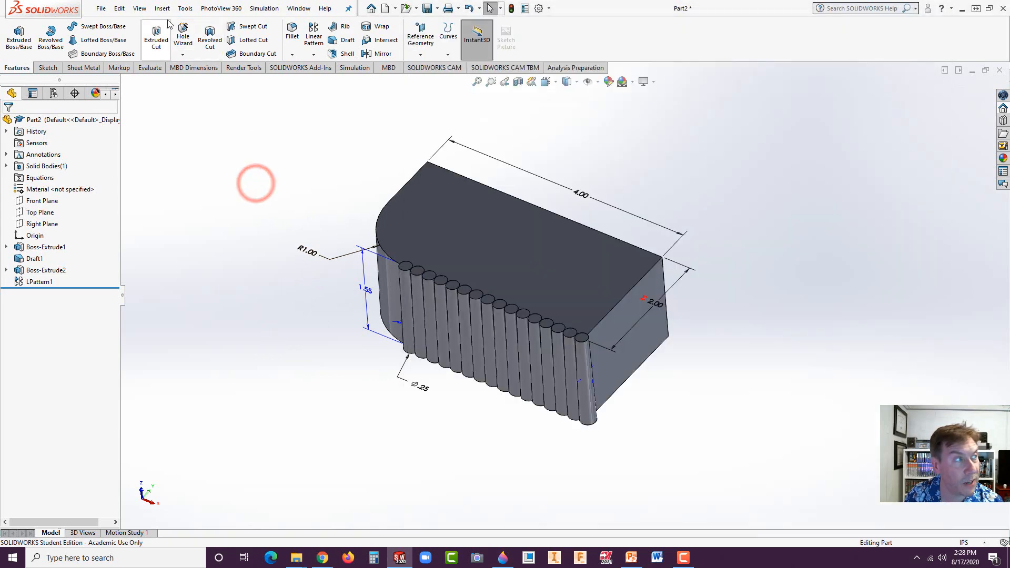
left_click(141, 9)
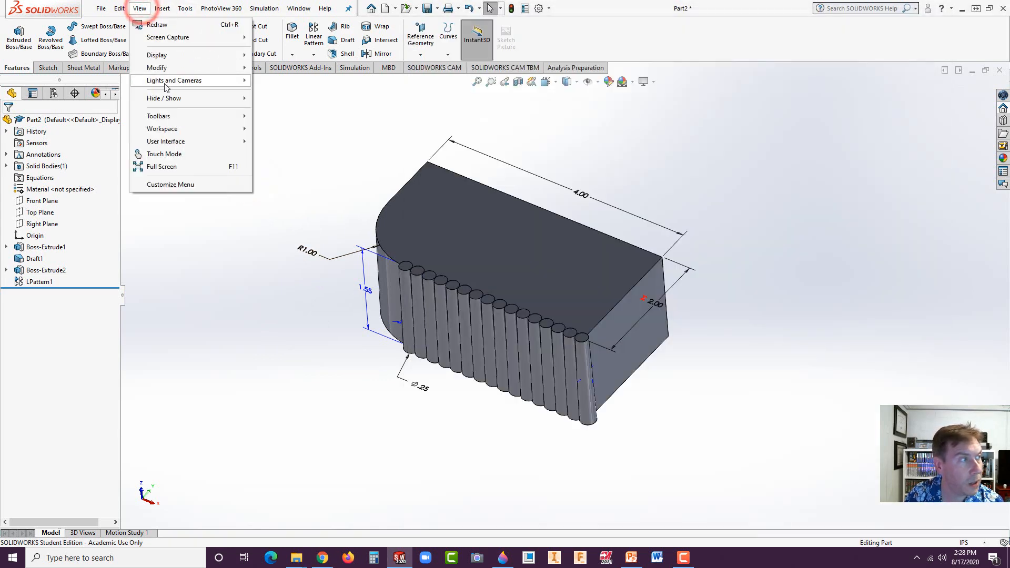
mouse_move(231, 101)
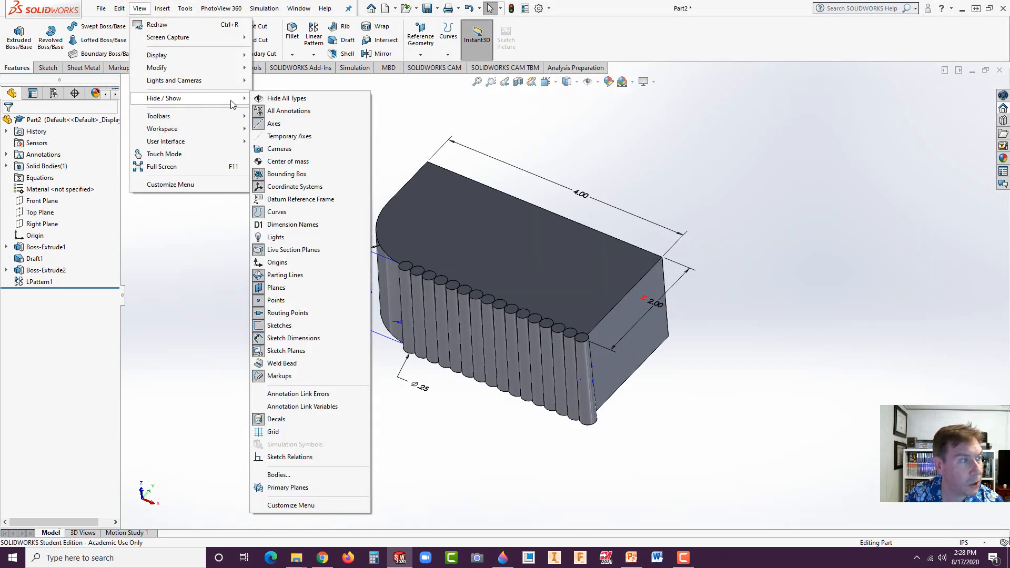
left_click(258, 225)
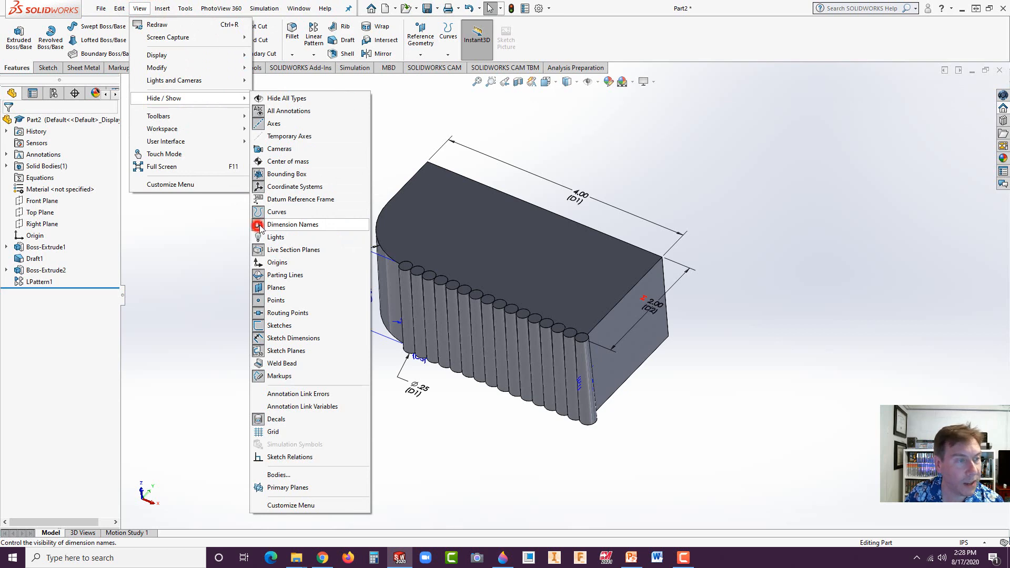
left_click(406, 448)
Step: Recheck the manual's named dimensions and move the rib pattern's instance count and spacing and the rib diameter dimensions clear of the block
left_click(322, 558)
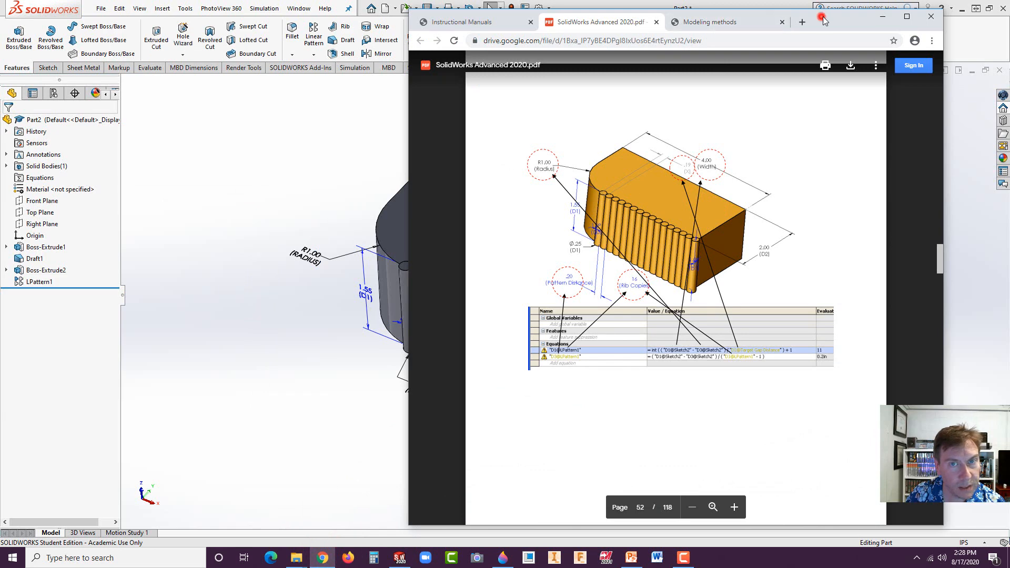
left_click_drag(823, 20, 906, 26)
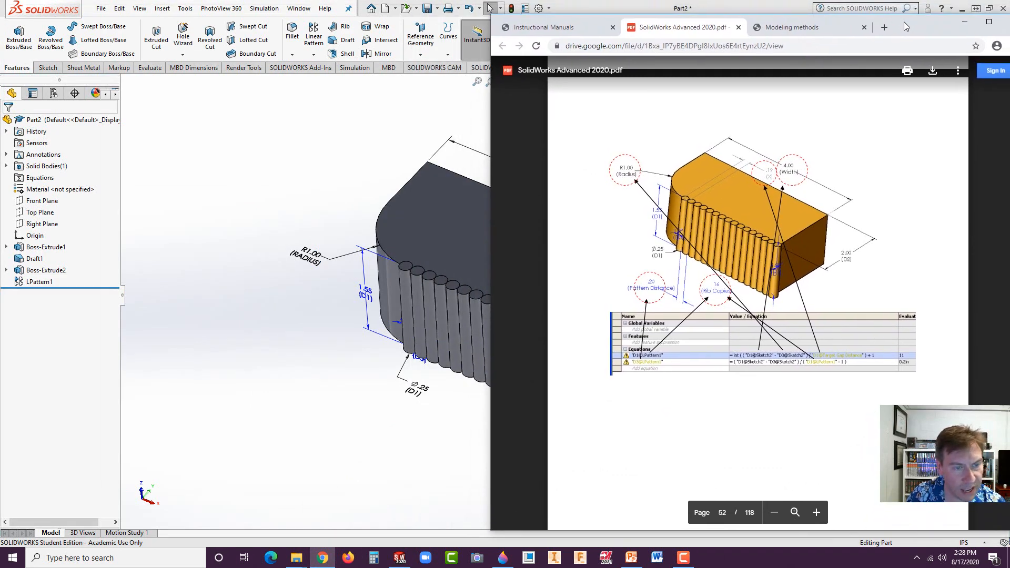
left_click_drag(905, 27, 1009, 6)
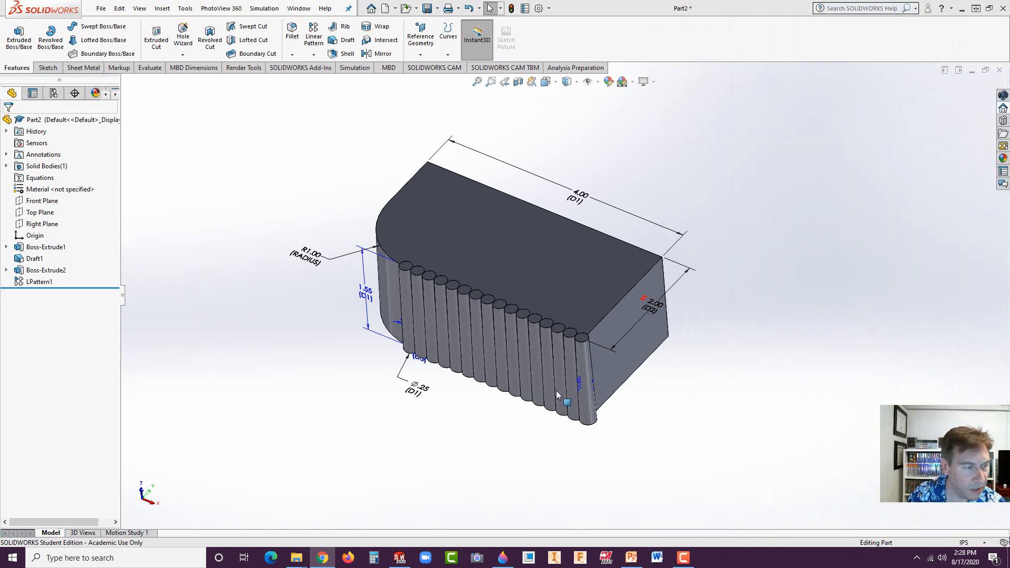
middle_click_drag(556, 394, 415, 301)
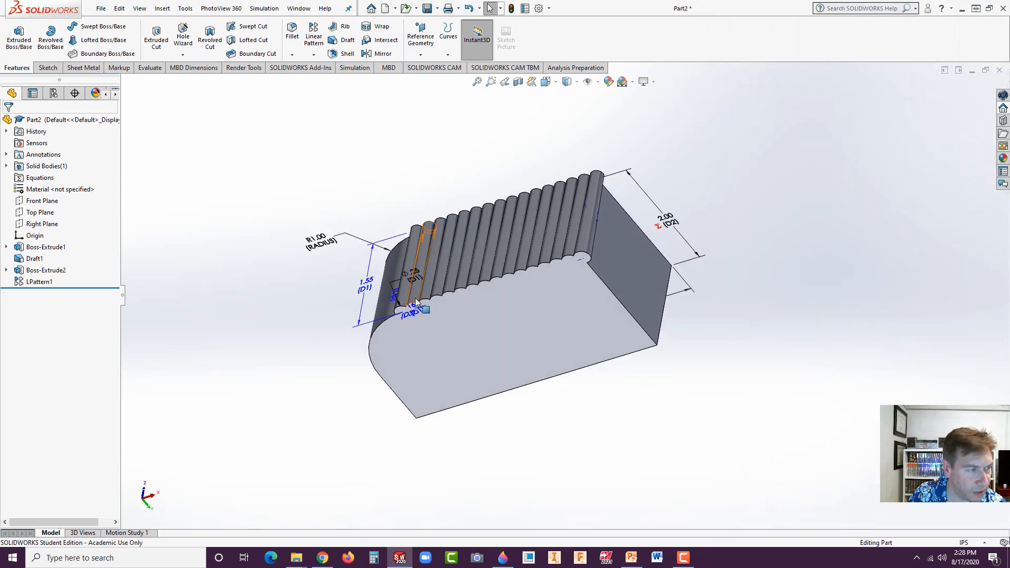
left_click_drag(421, 311, 446, 262)
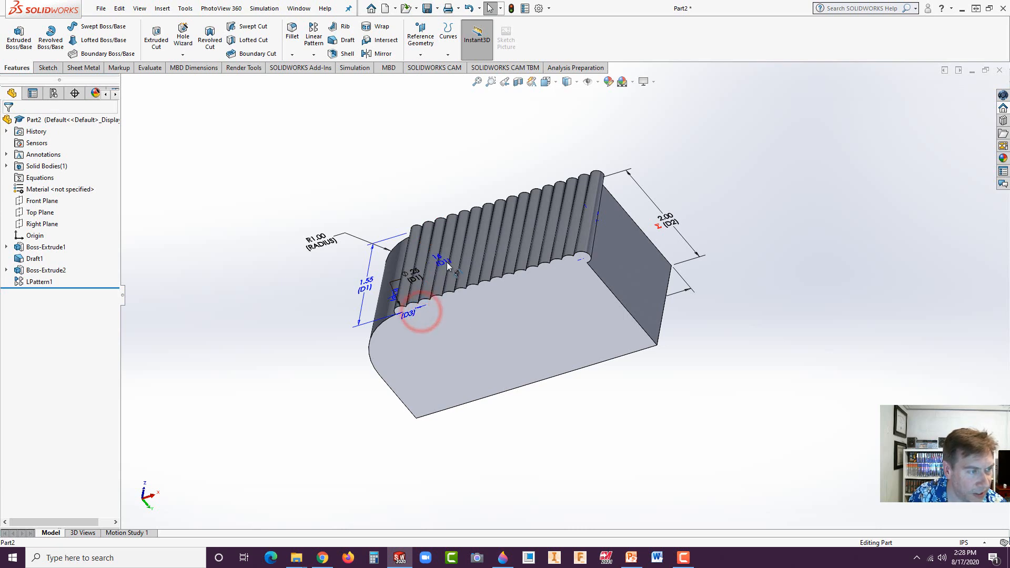
middle_click_drag(465, 284, 488, 457)
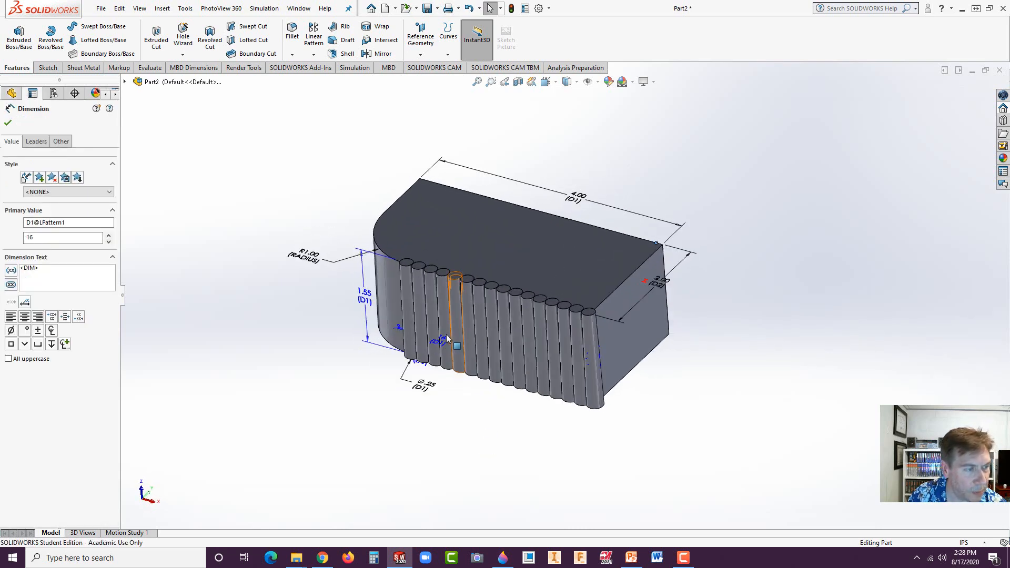
mouse_move(440, 335)
left_mouse_down()
mouse_move(448, 382)
mouse_move(462, 393)
mouse_move(335, 375)
left_mouse_up()
mouse_move(419, 363)
left_mouse_down()
mouse_move(397, 410)
mouse_move(473, 447)
left_mouse_up()
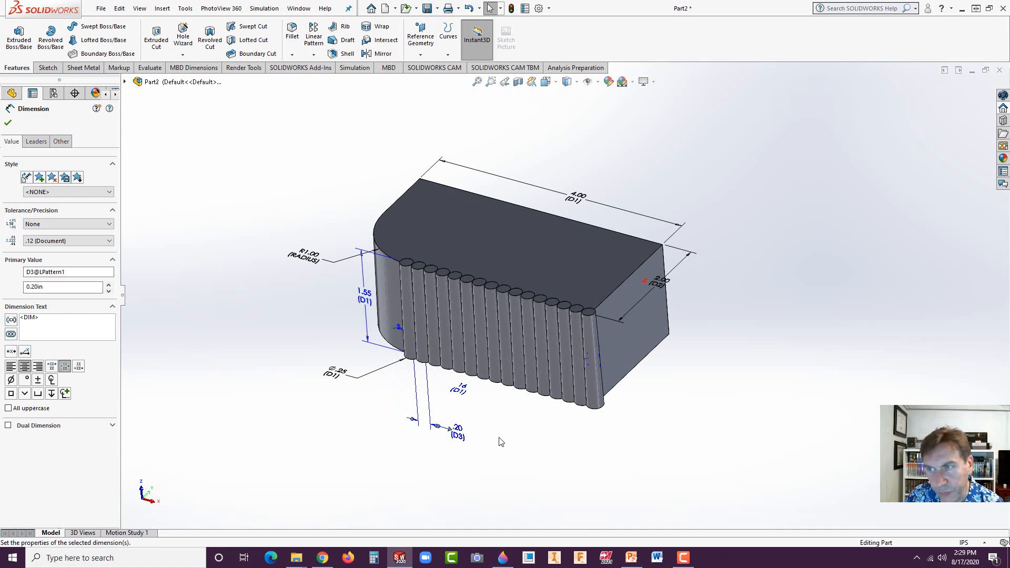
Step: Rename the dimension of the block's long back edge as WIDTH
left_click(614, 208)
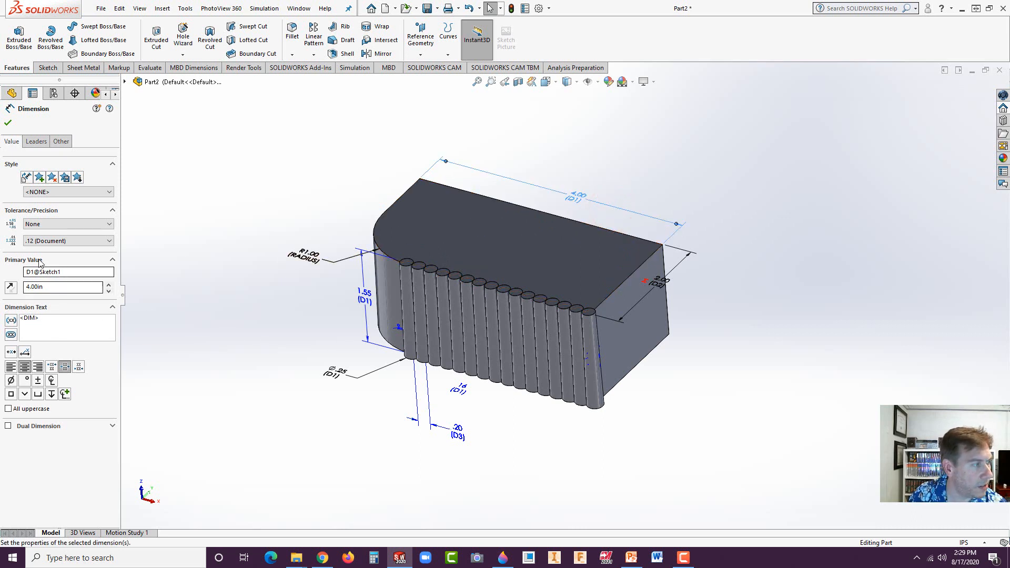
double_click(30, 272)
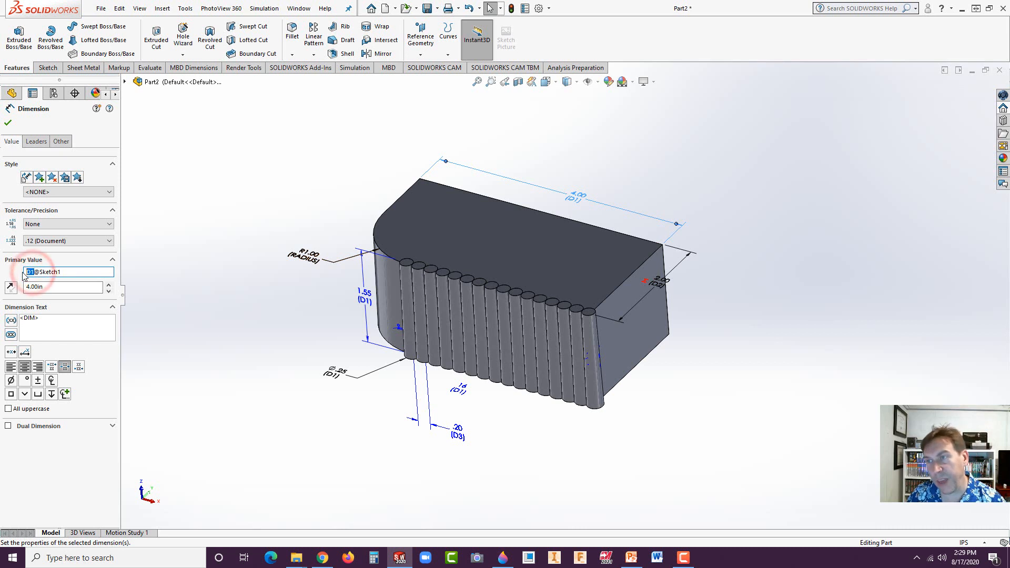
type("WIDT")
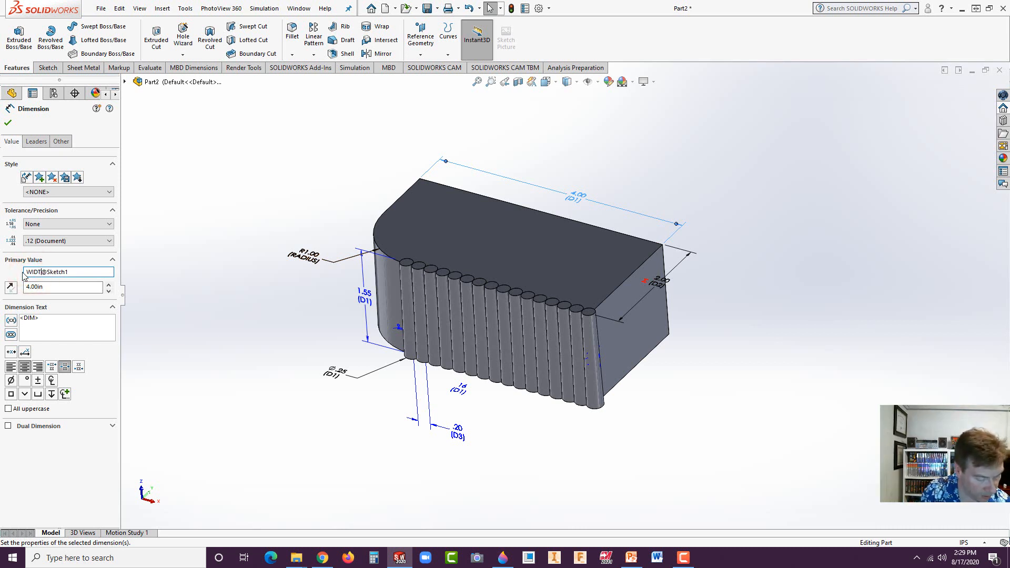
type("H")
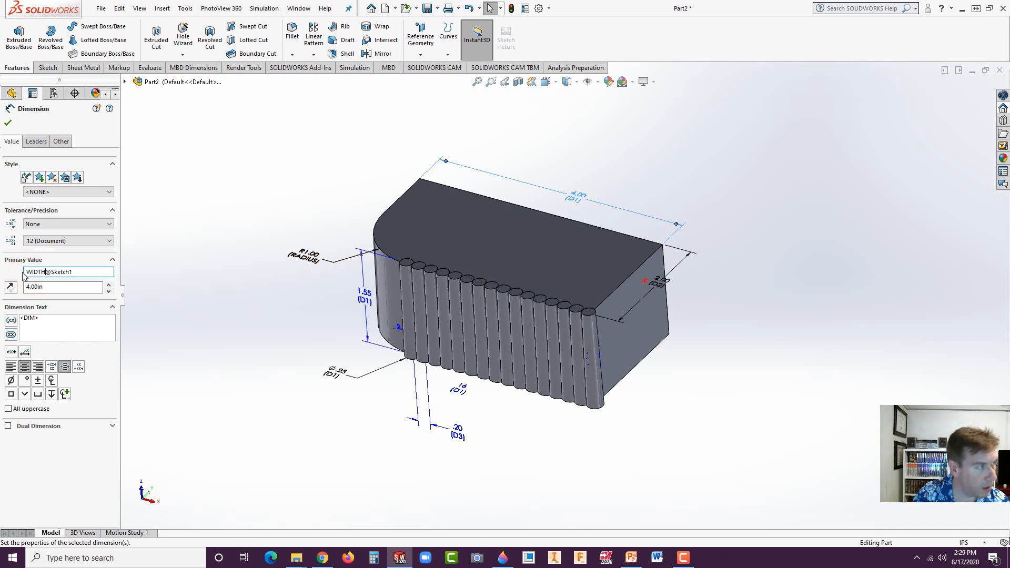
left_click(8, 124)
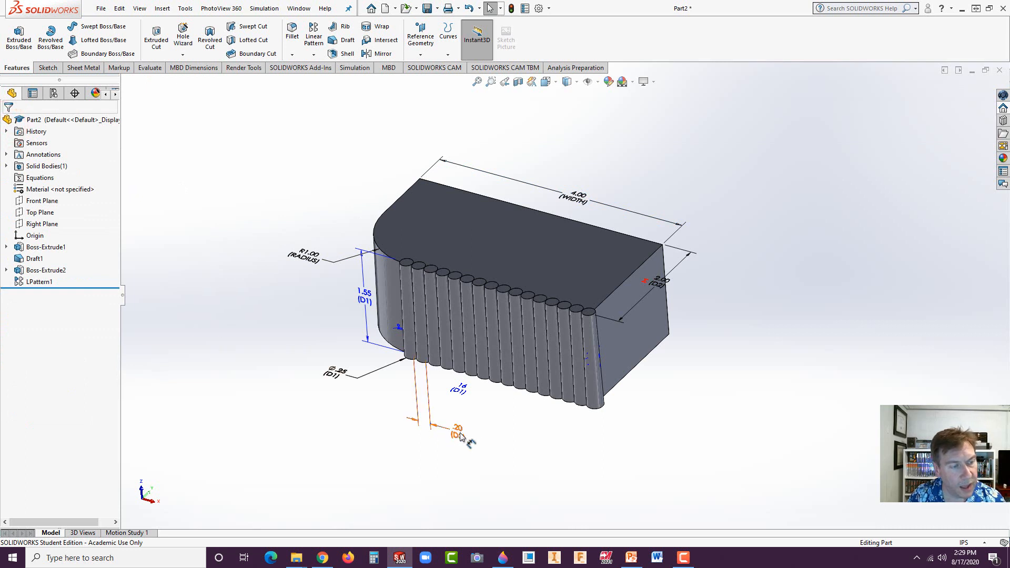
Step: Rename the rib pattern's spacing dimension as PATTERN DISTANCE
left_click(431, 420)
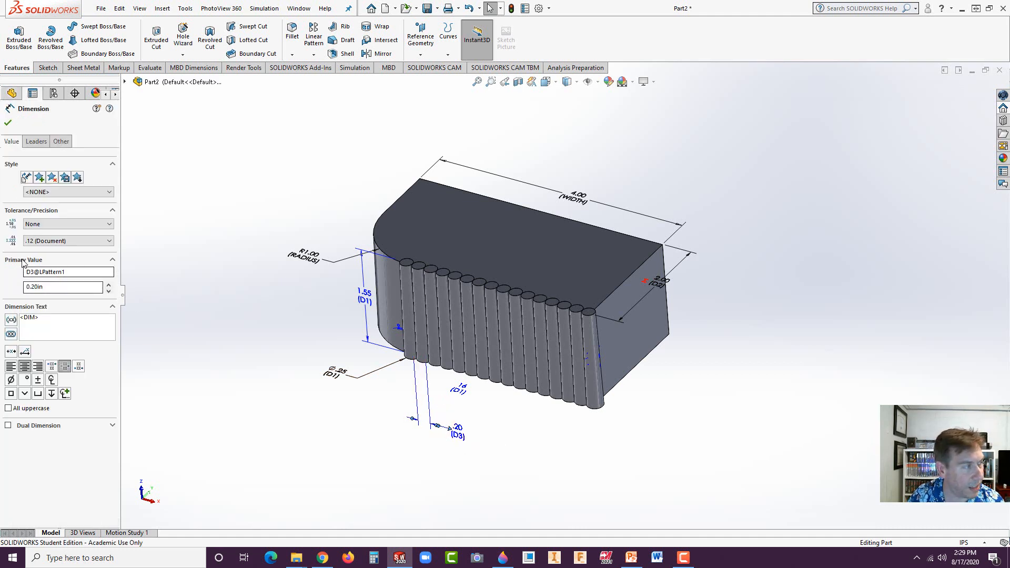
double_click(33, 272)
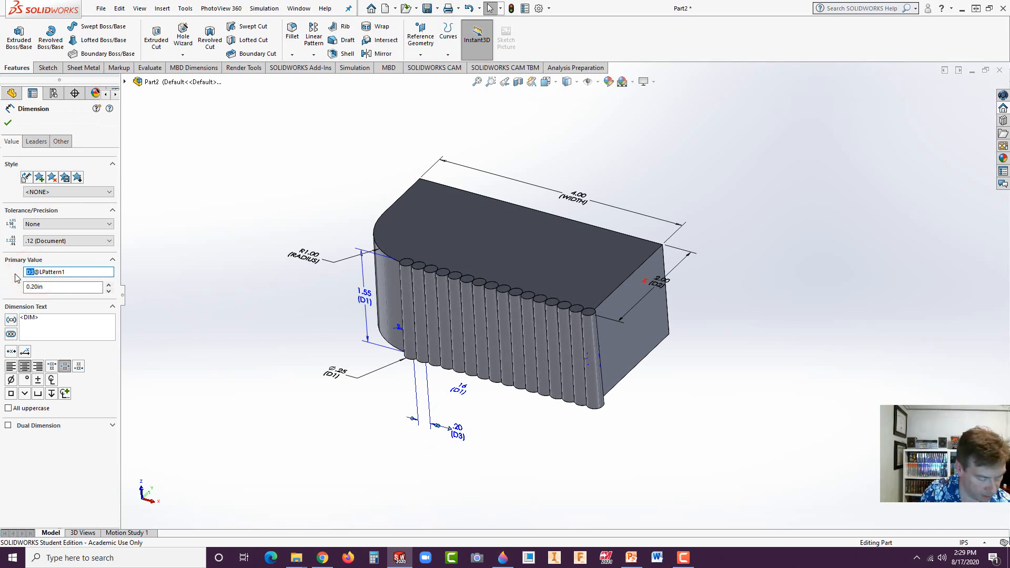
type("PATTERN DISTANCE")
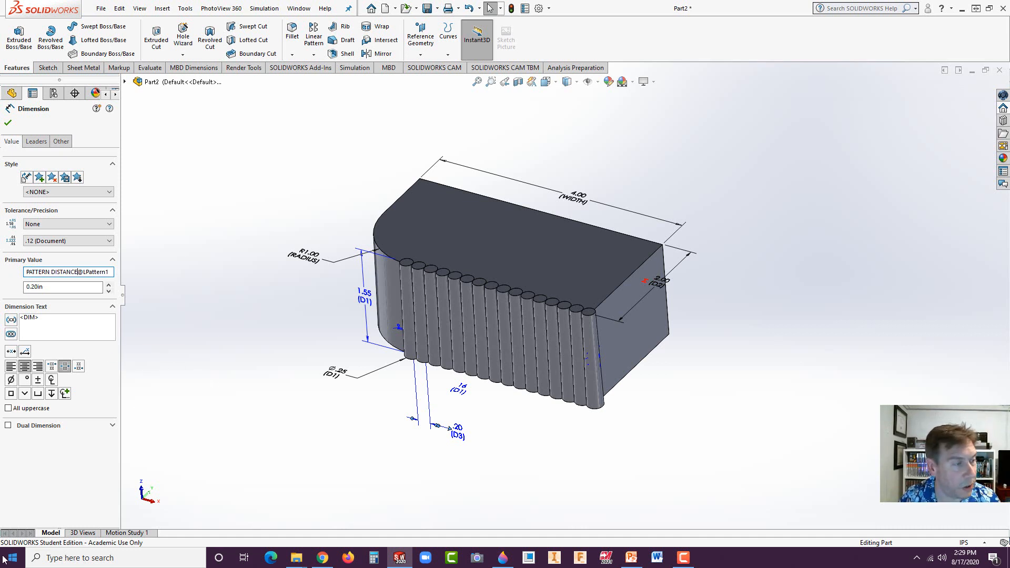
left_click(7, 124)
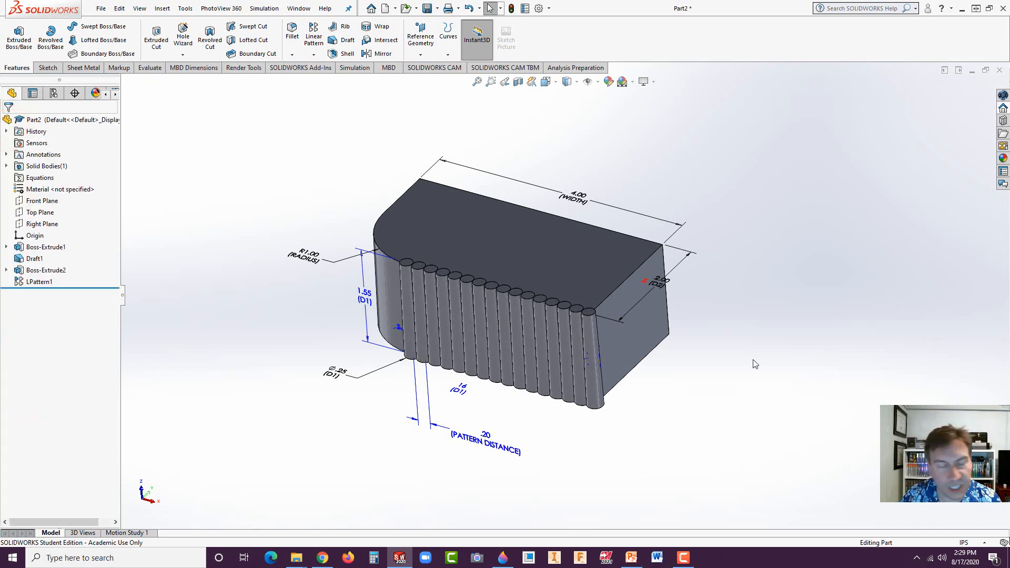
Step: Reposition the rib pattern's instance count beneath the ribs and rename it as RIB COPIES
left_click(462, 394)
left_click(470, 403)
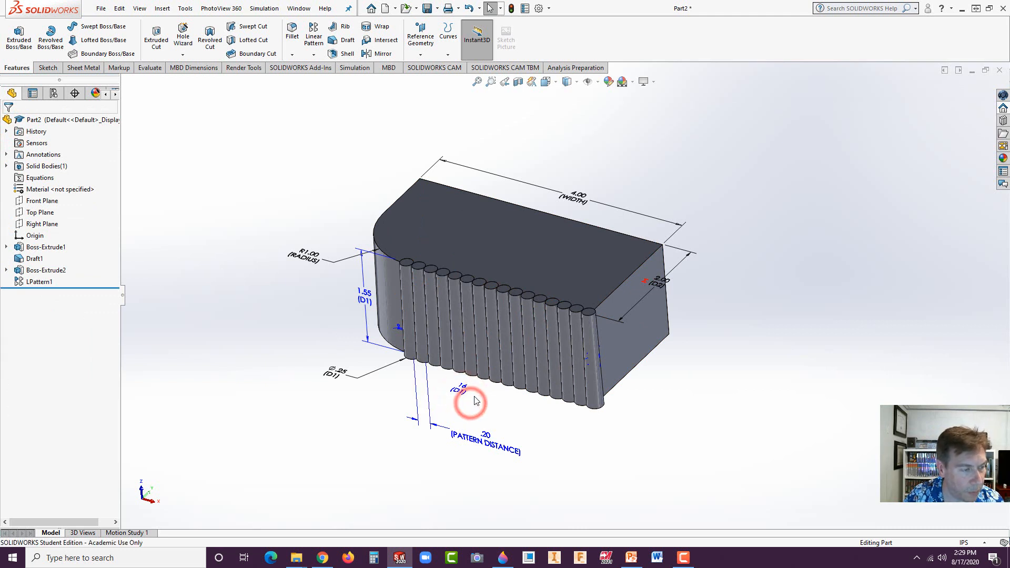
mouse_move(484, 401)
left_mouse_down()
mouse_move(441, 382)
mouse_move(484, 413)
left_mouse_up()
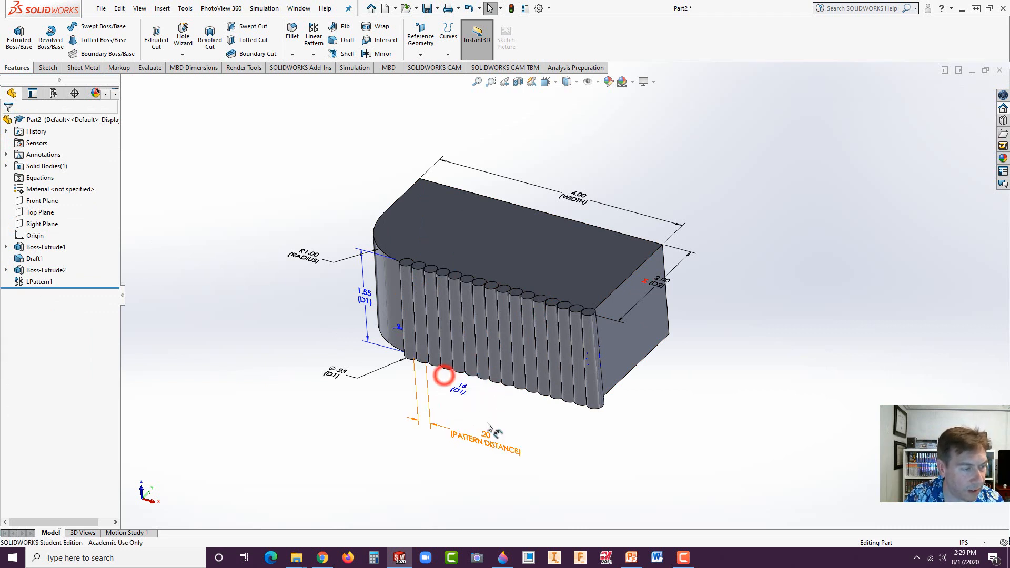
left_click(465, 392)
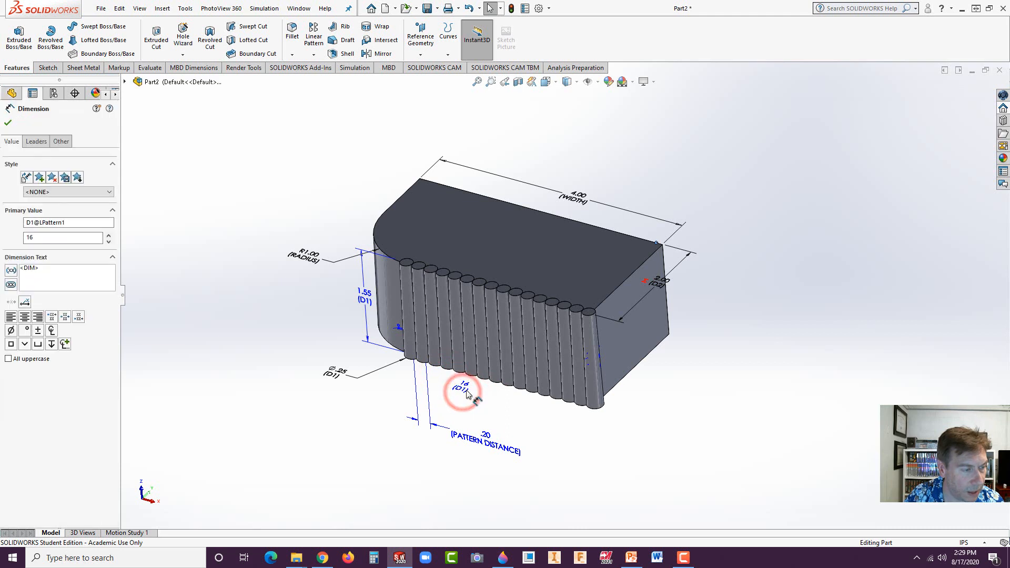
left_click_drag(466, 394, 461, 401)
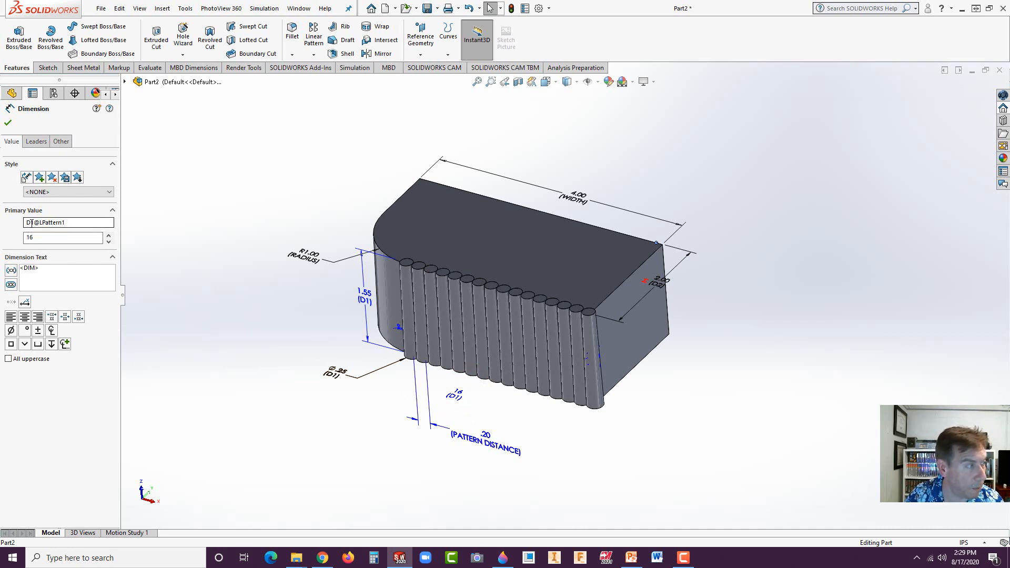
left_click_drag(33, 223, 20, 223)
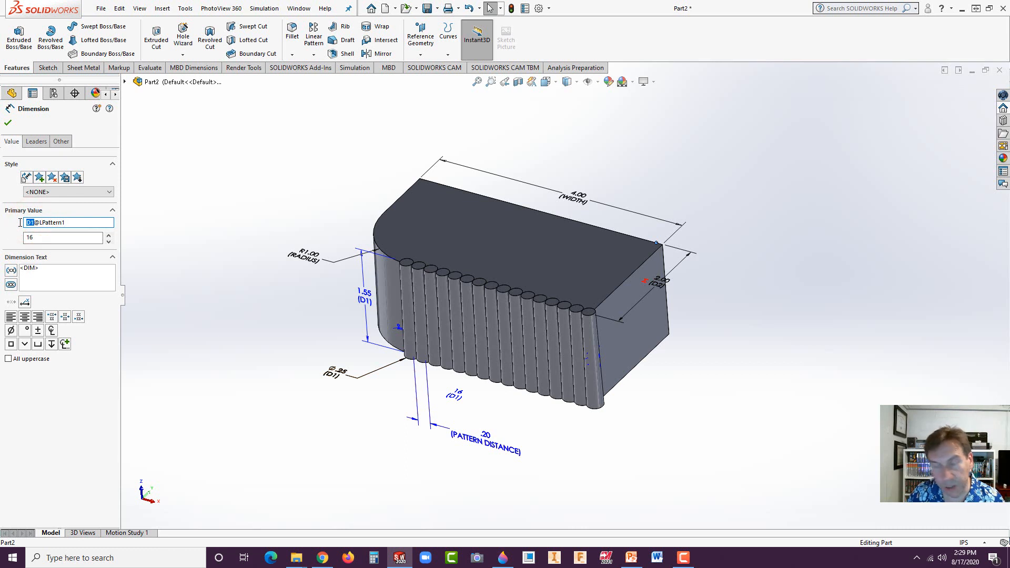
type("RIB")
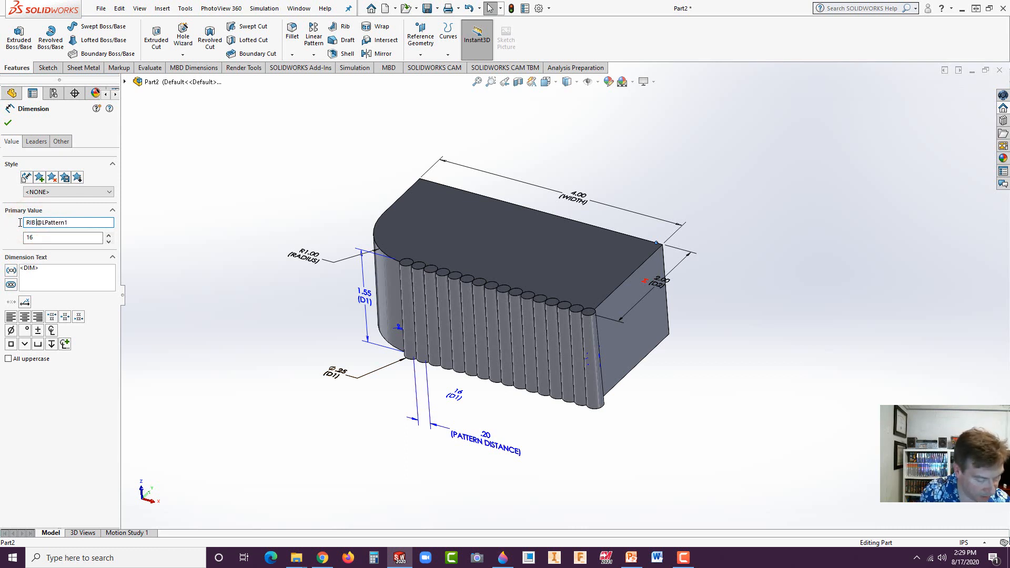
type(" COPIES")
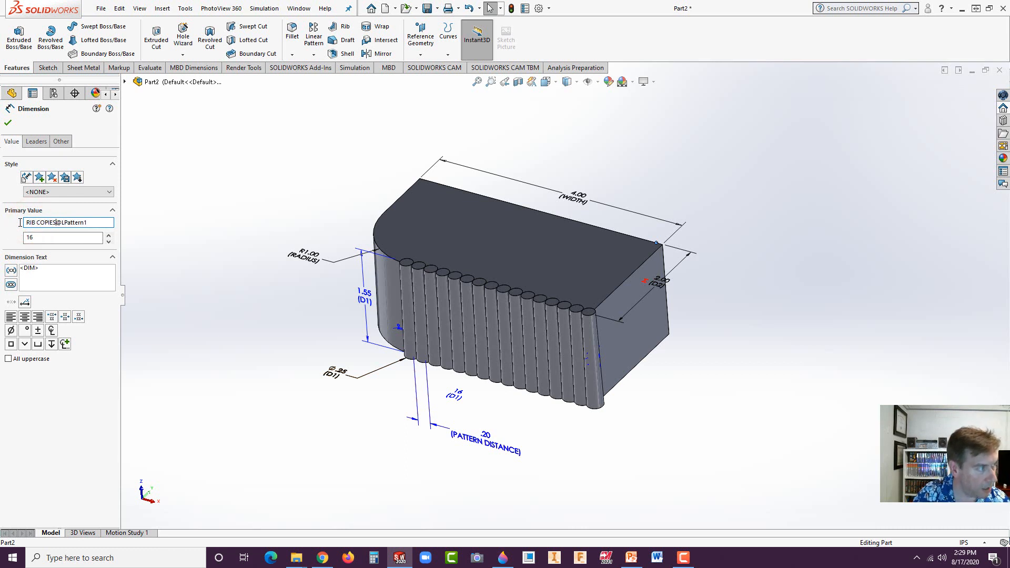
left_click(9, 123)
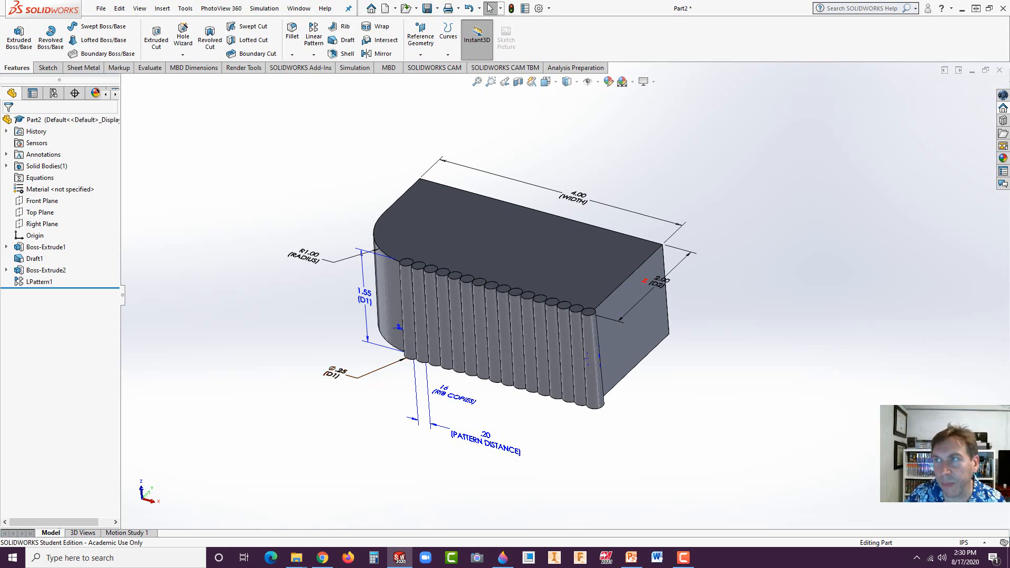
Step: Check the manual's equation diagram again and set the part's scene background to Plain White
key("alt+Tab")
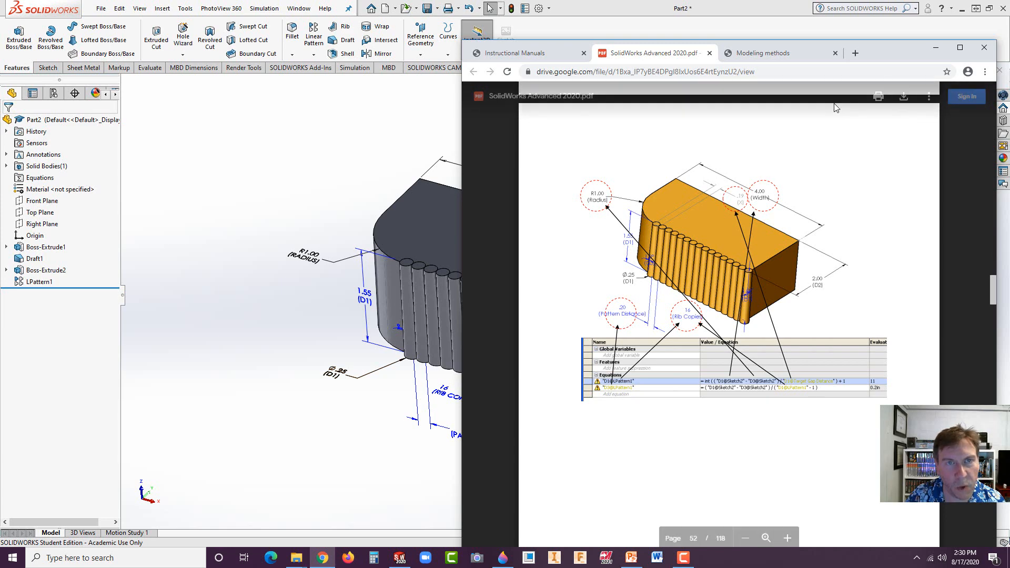
left_click_drag(591, 52, 881, 53)
key("alt+Tab")
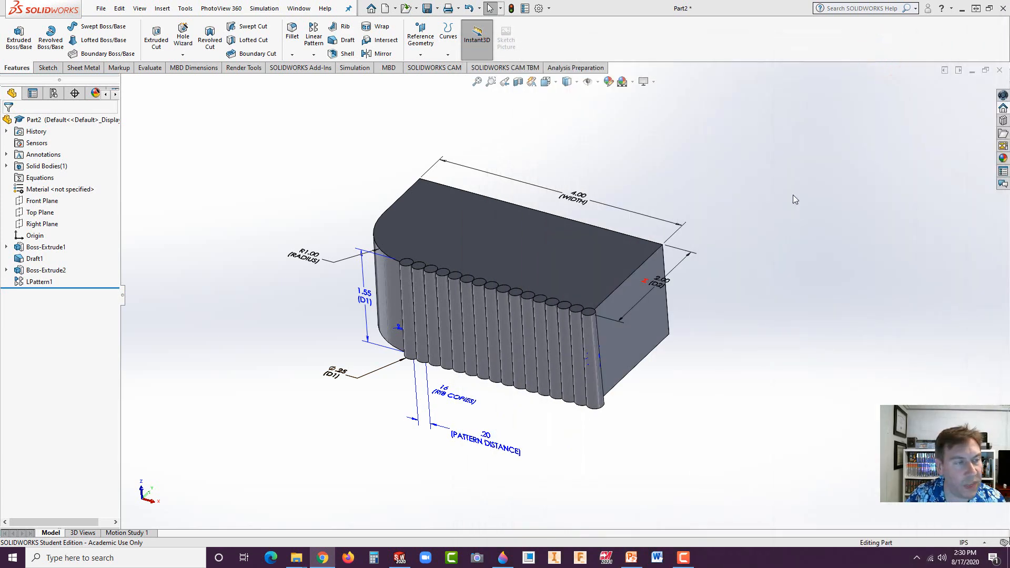
middle_click_drag(393, 260, 293, 366)
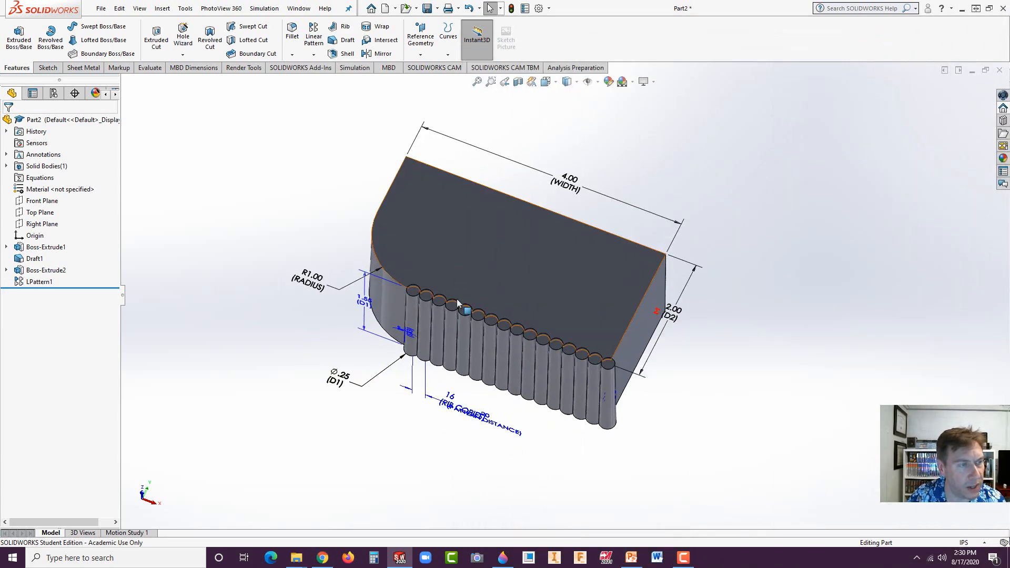
left_click(632, 83)
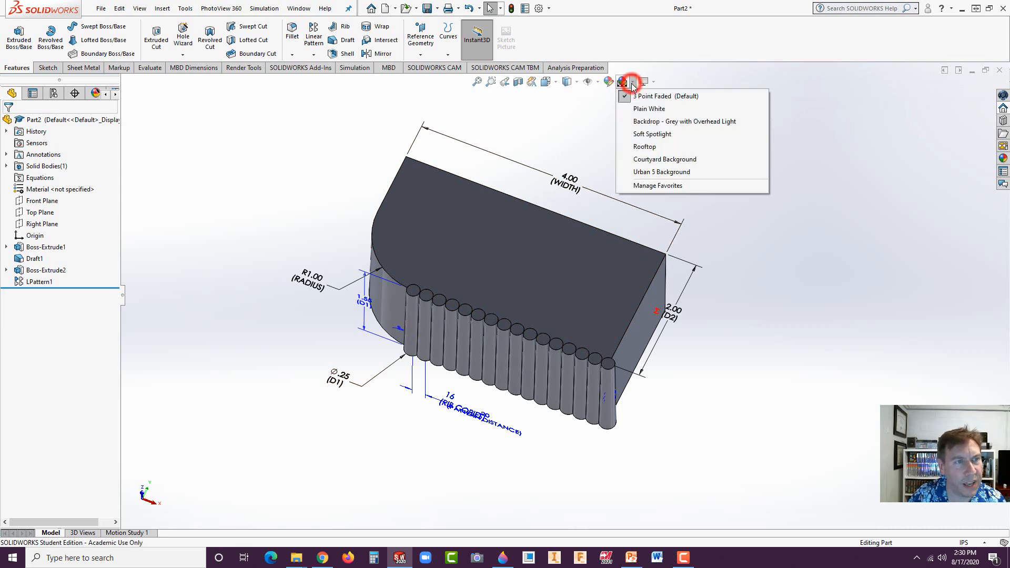
left_click(625, 108)
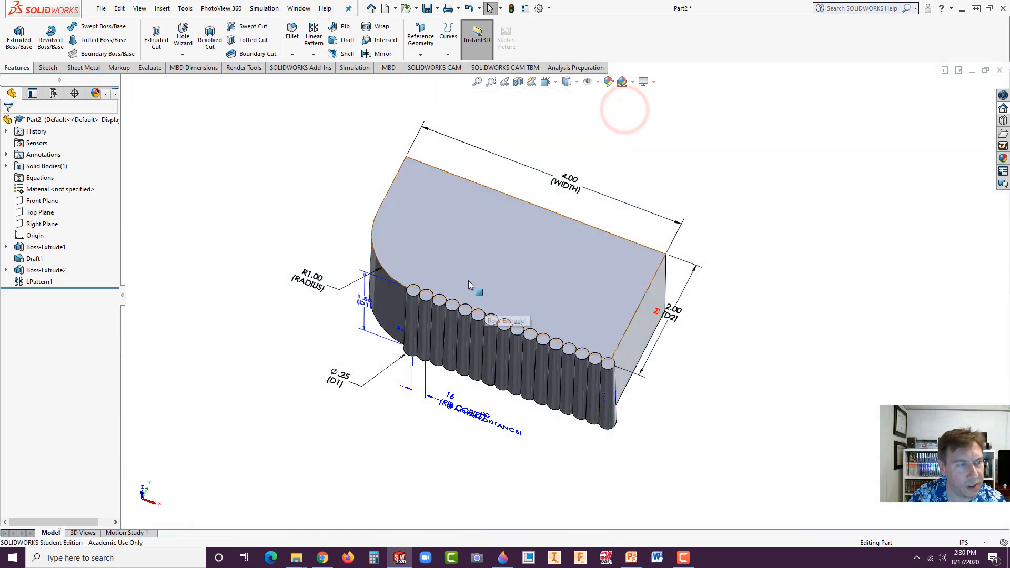
Step: Start a new sketch on the block's top face and view the face straight on
scroll(394, 350, "down", 2)
scroll(394, 351, "down", 2)
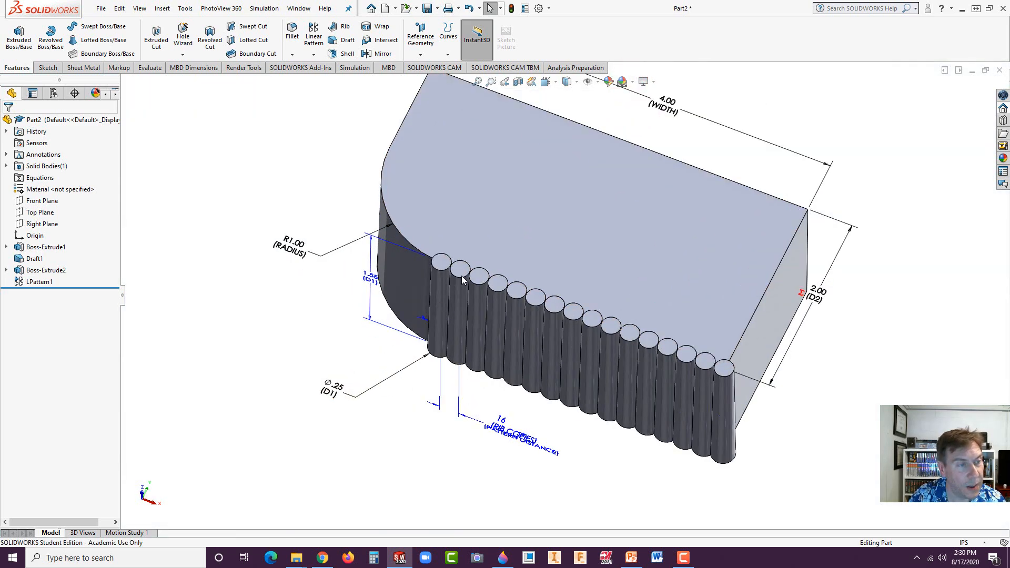
left_click(517, 209)
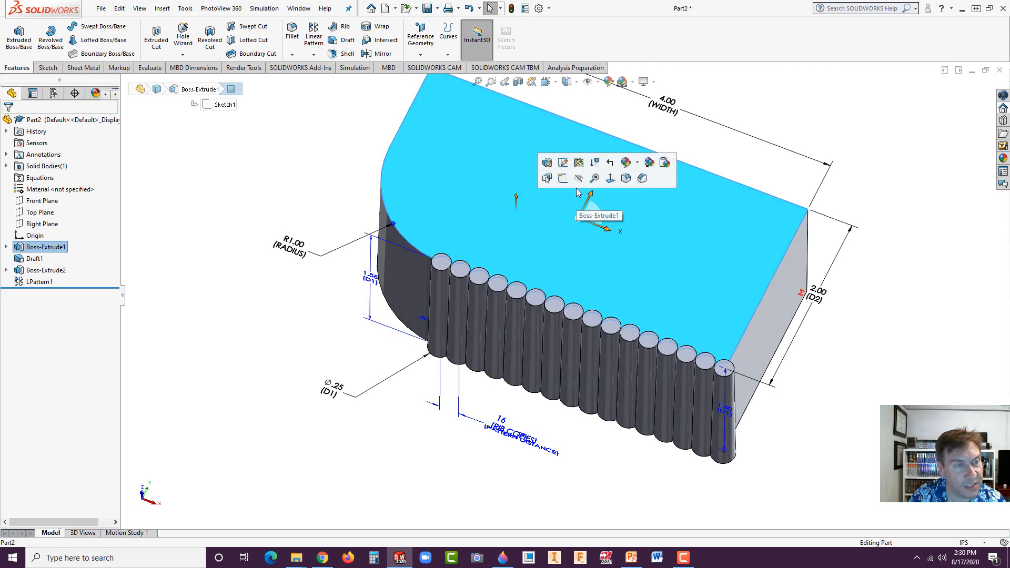
left_click(562, 179)
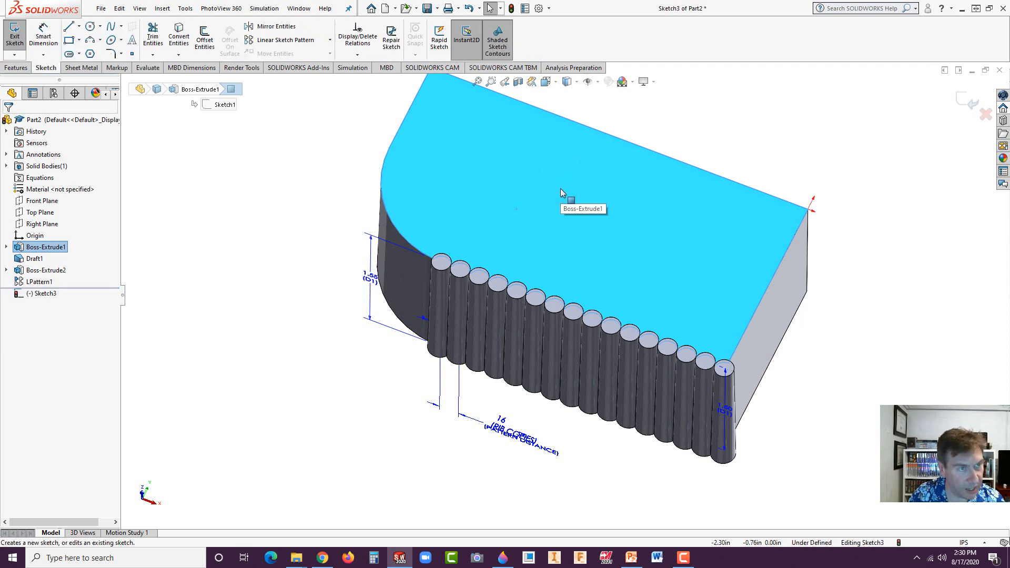
key("space")
left_click(455, 279)
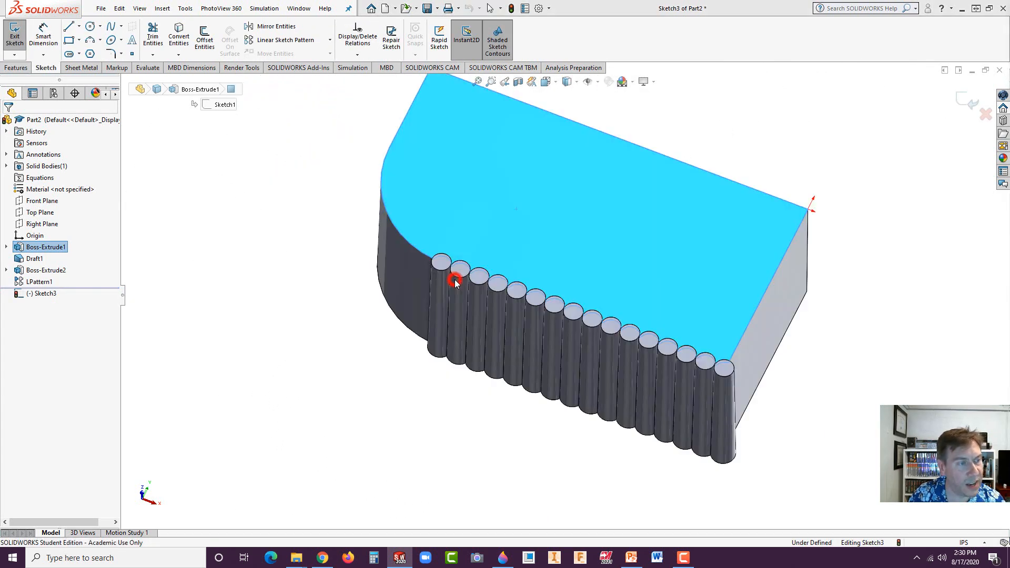
Step: Draw a centerline about 0.19 in long across the first rib, from the rounded edge's end to the corner beside the second rib
scroll(444, 399, "down", 4)
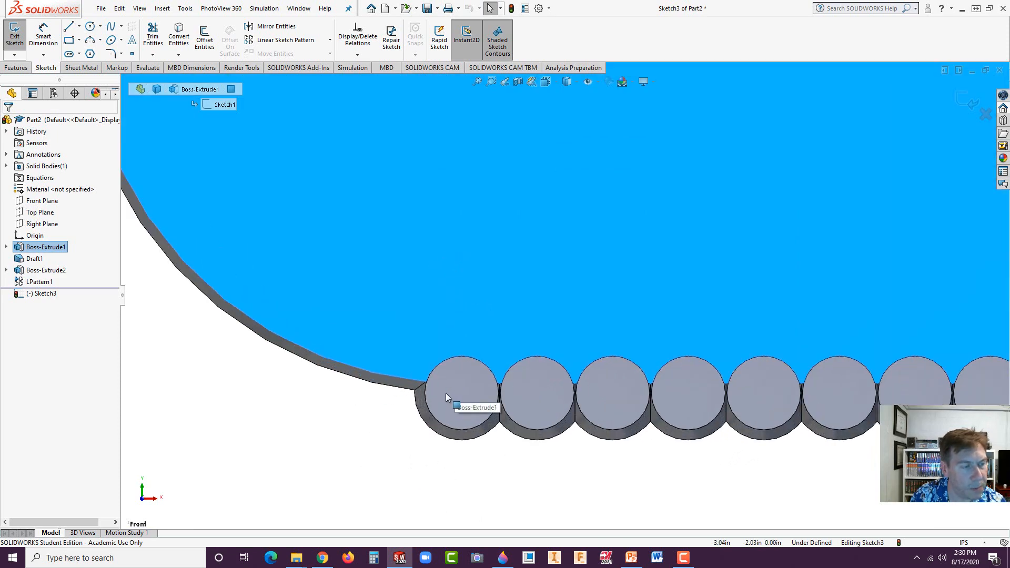
scroll(446, 393, "down", 3)
scroll(547, 341, "down", 3)
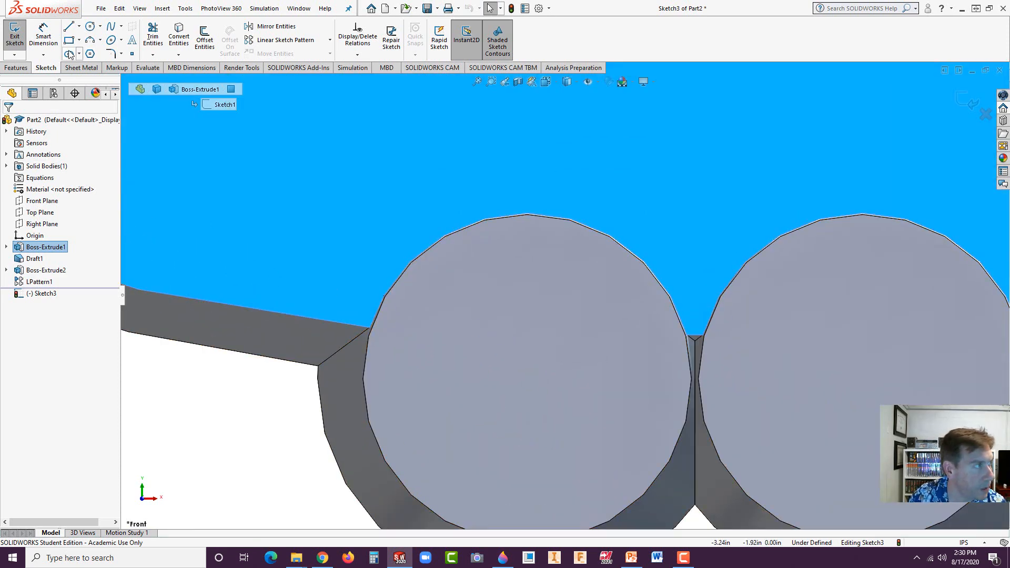
left_click(43, 36)
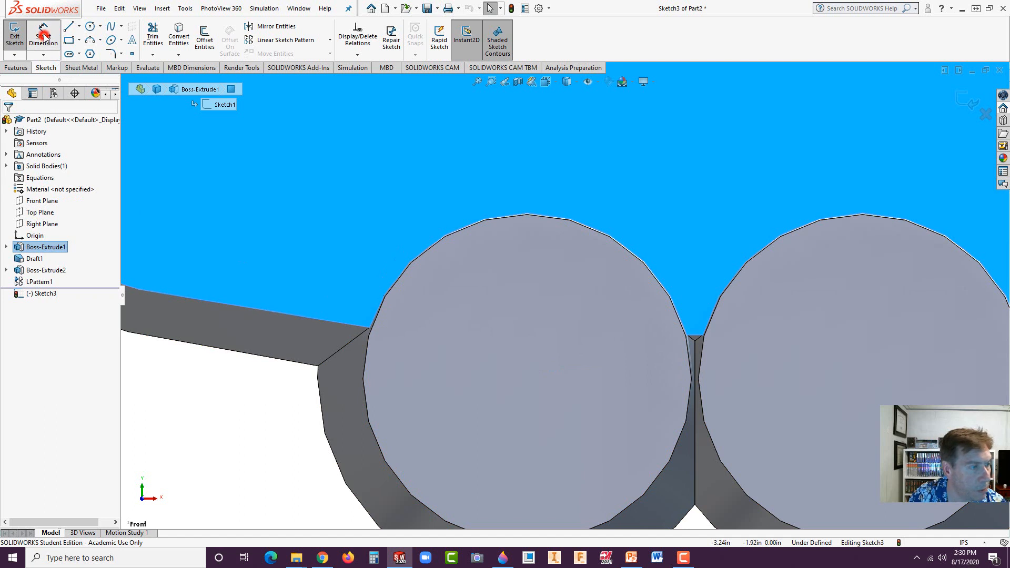
left_click(370, 328)
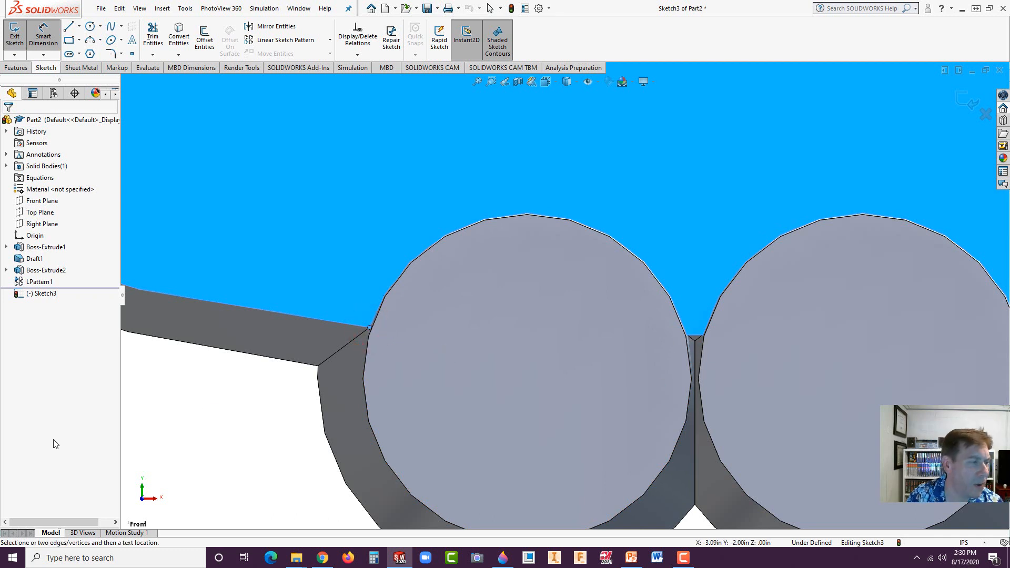
left_click(79, 26)
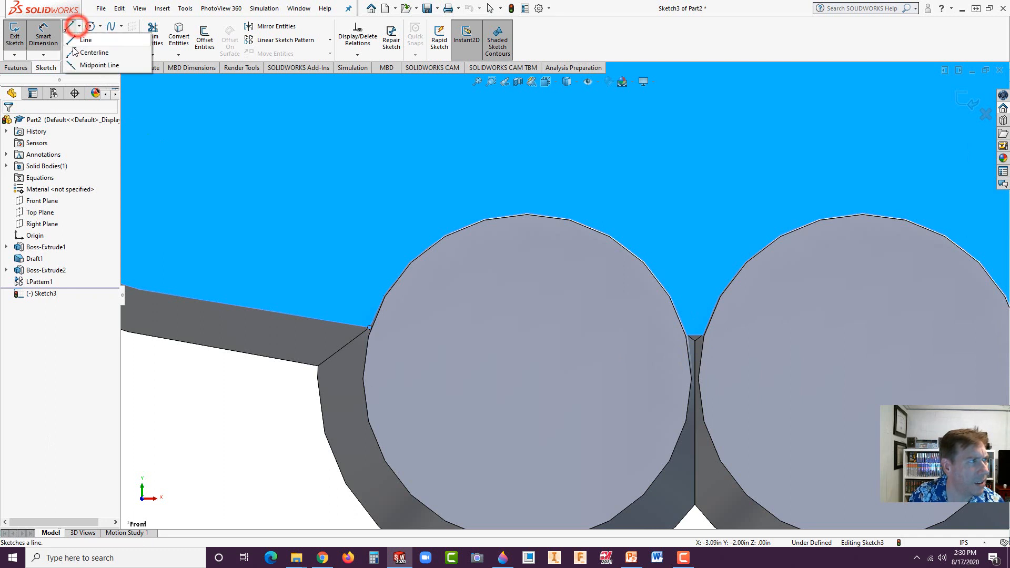
left_click(71, 53)
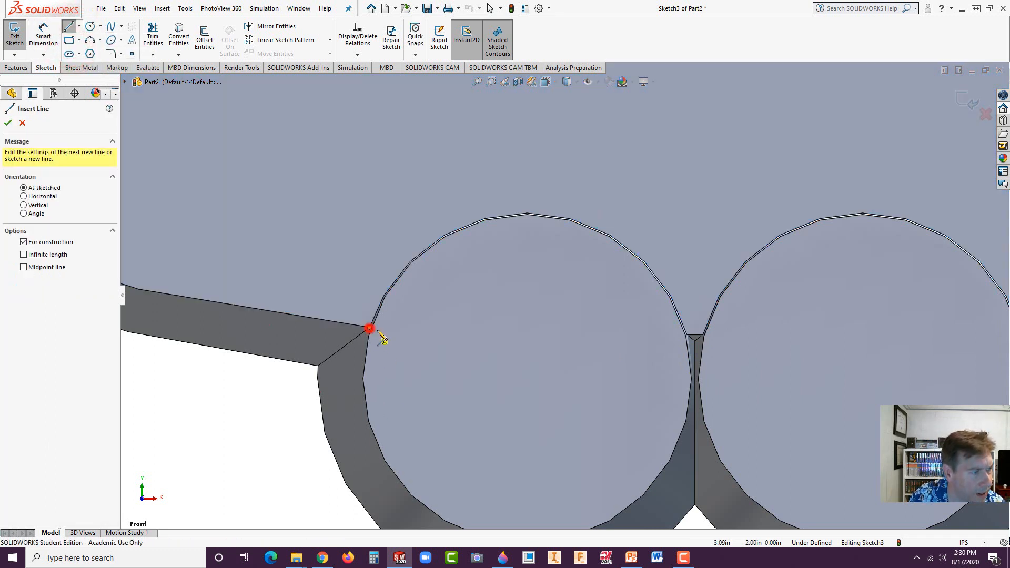
left_click(369, 327)
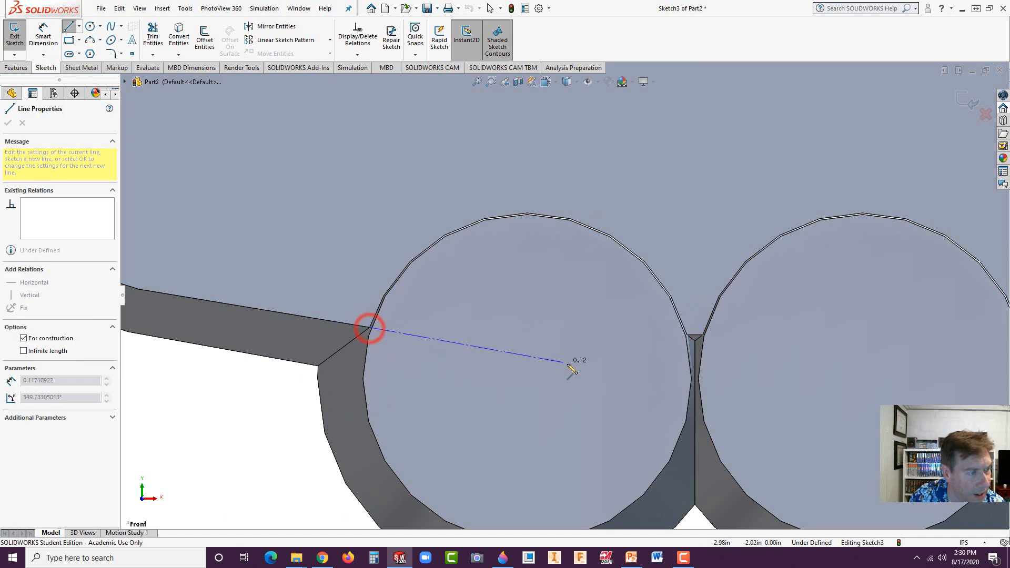
left_click(688, 334)
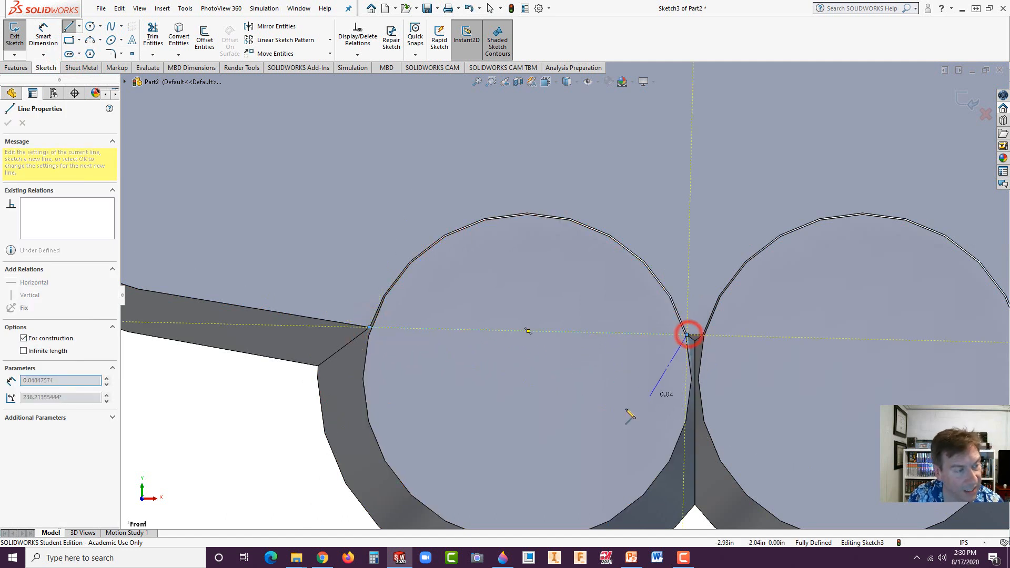
key("Escape")
Step: Add a driven horizontal dimension to the centerline, placing it below the first rib
scroll(671, 294, "down", 5)
scroll(639, 280, "down", 3)
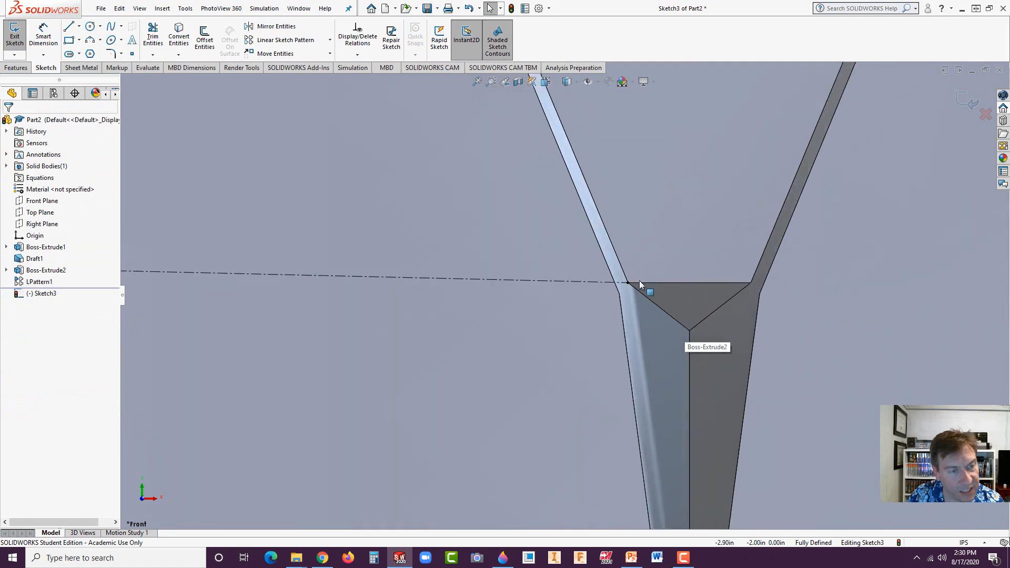
scroll(578, 420, "up", 5)
scroll(574, 424, "up", 5)
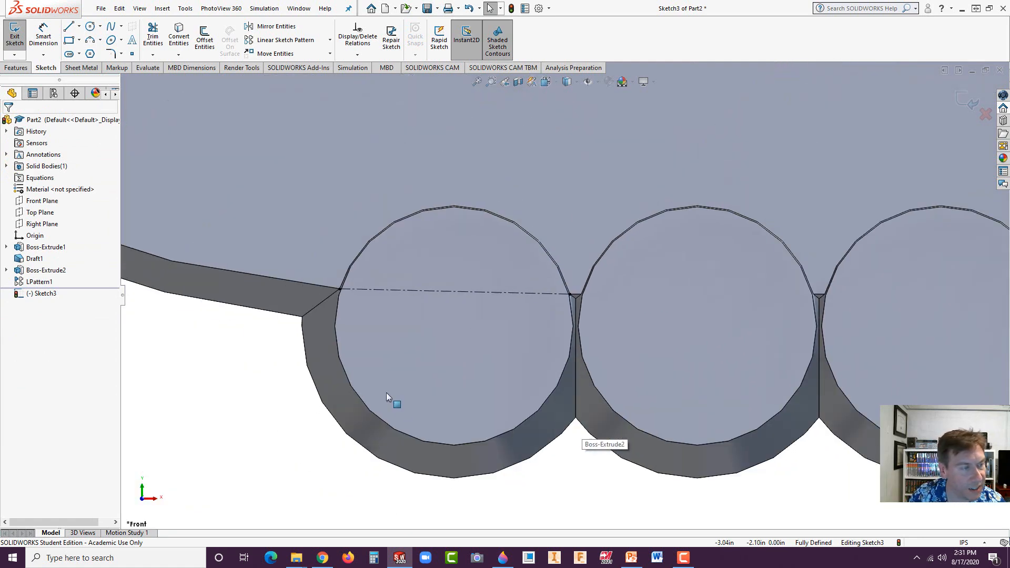
scroll(368, 289, "down", 6)
scroll(526, 373, "up", 5)
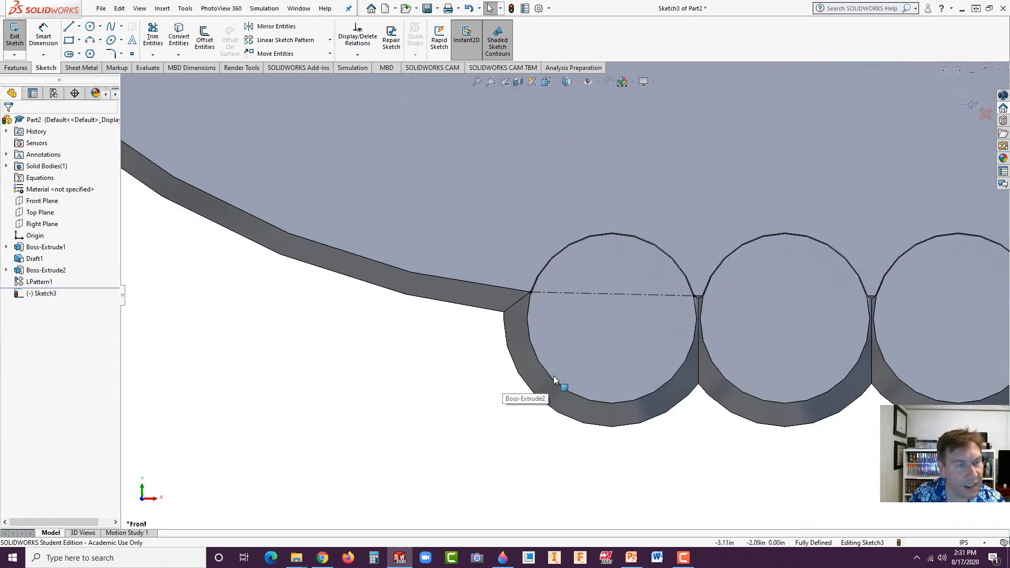
left_click(46, 35)
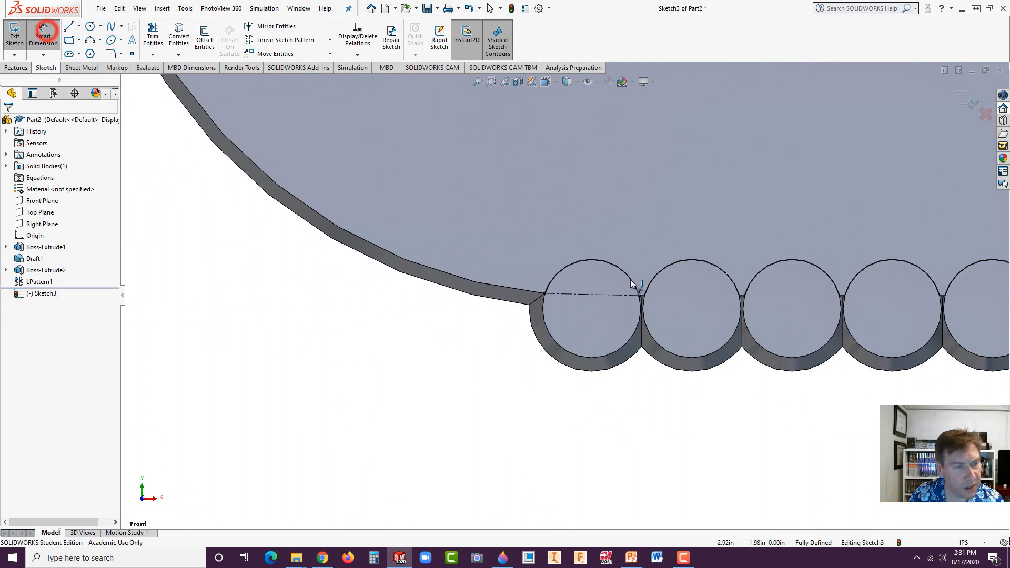
left_click(609, 293)
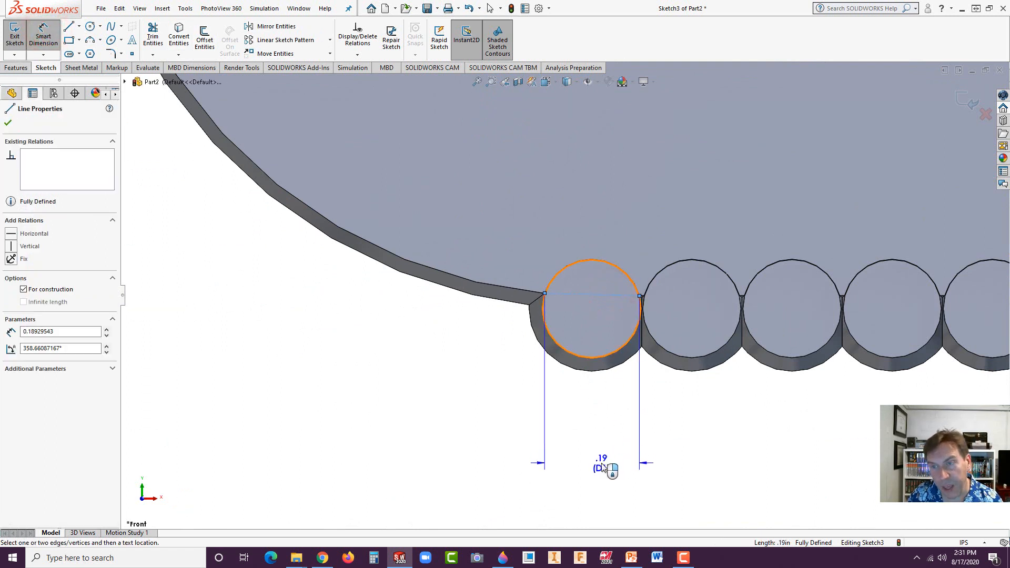
left_click(603, 464)
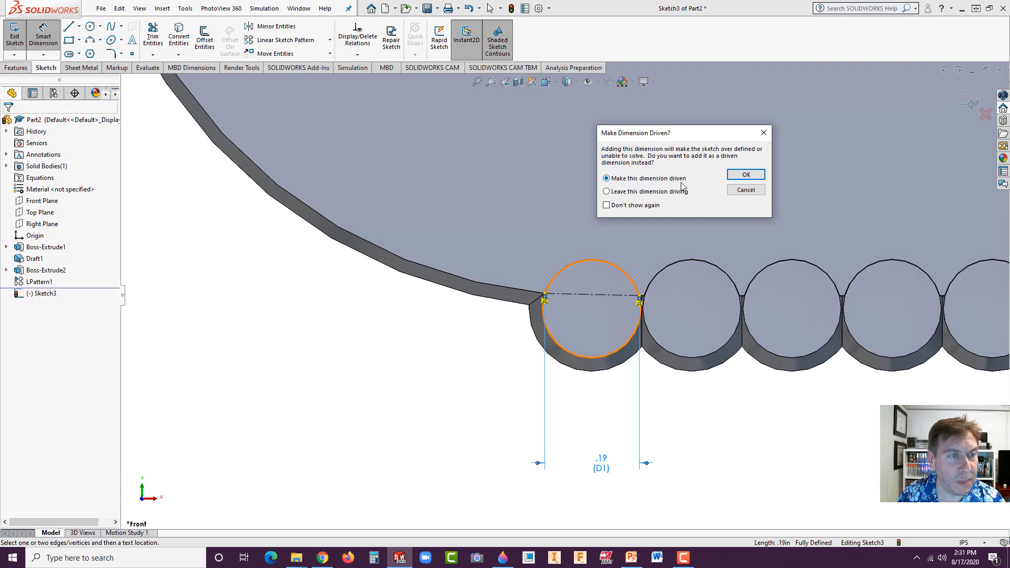
left_click(747, 174)
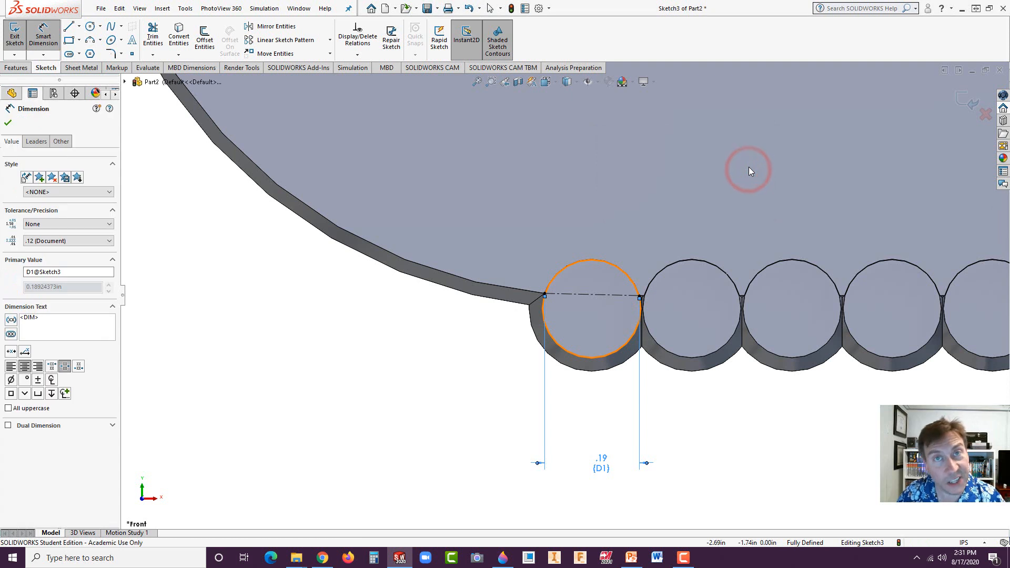
Step: Rename the centerline's driven dimension as X, then rebuild and exit the sketch
left_click(546, 375)
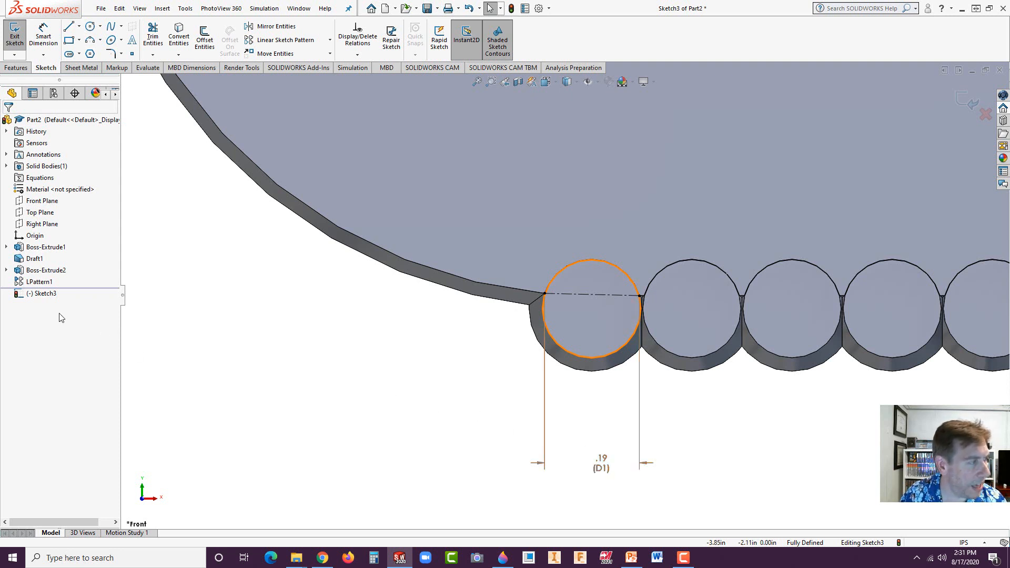
left_click(640, 426)
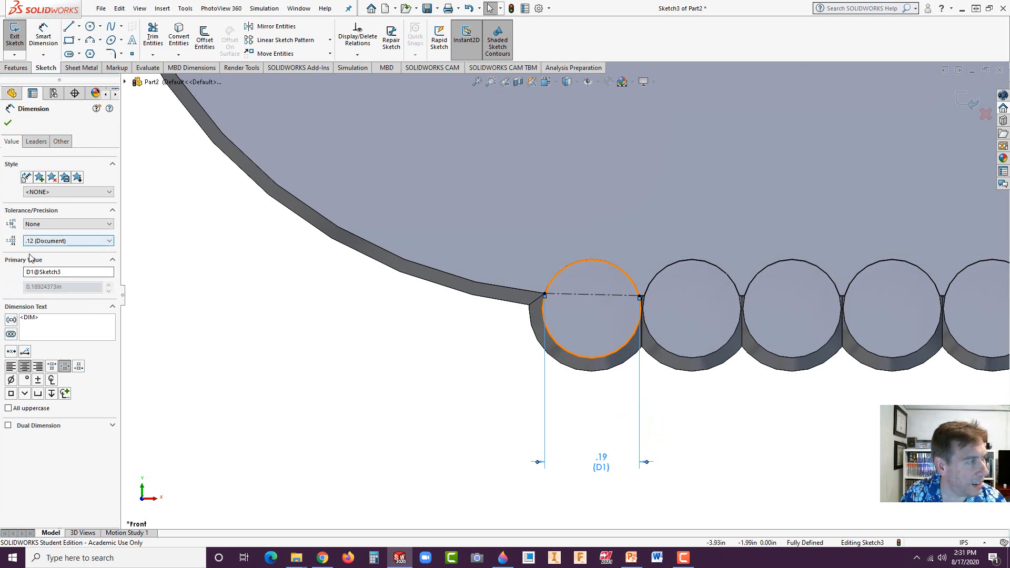
double_click(30, 272)
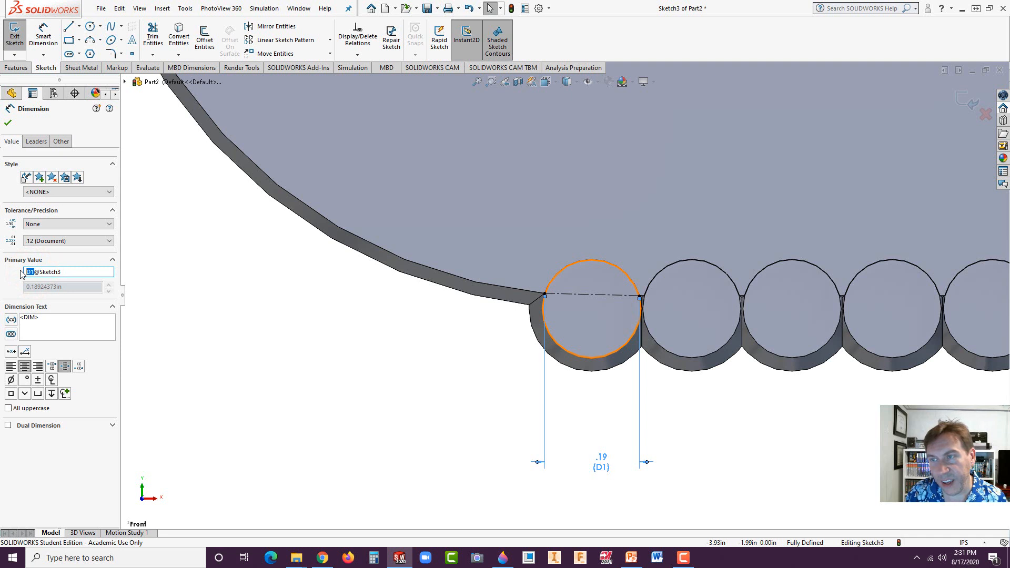
type("X")
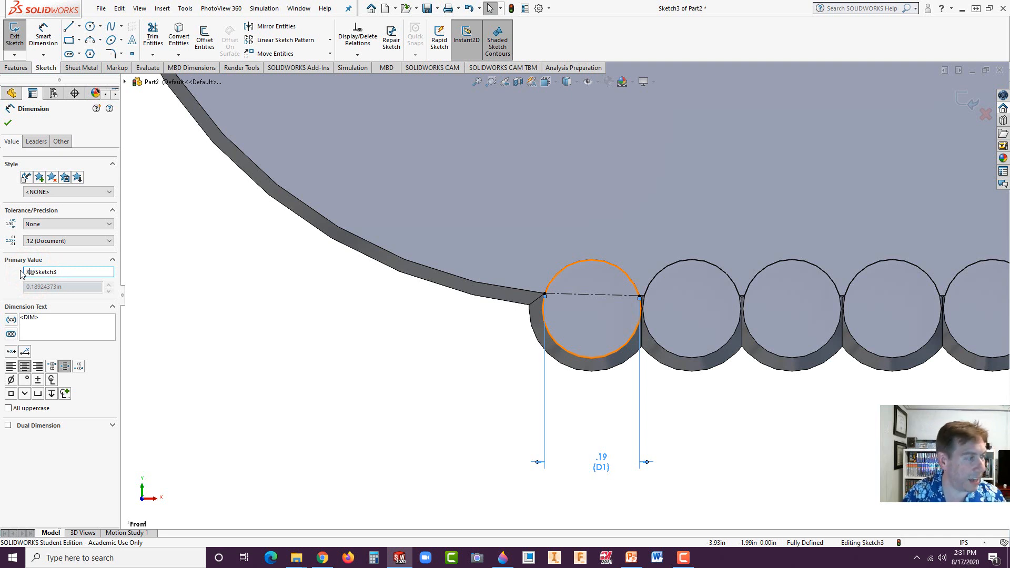
left_click(6, 125)
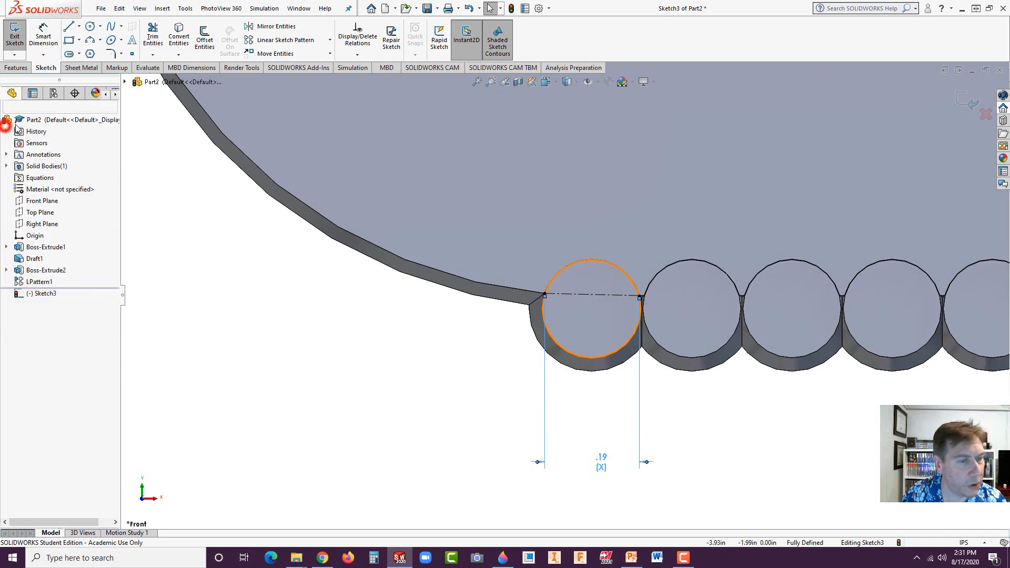
left_click(259, 342)
scroll(603, 485, "up", 6)
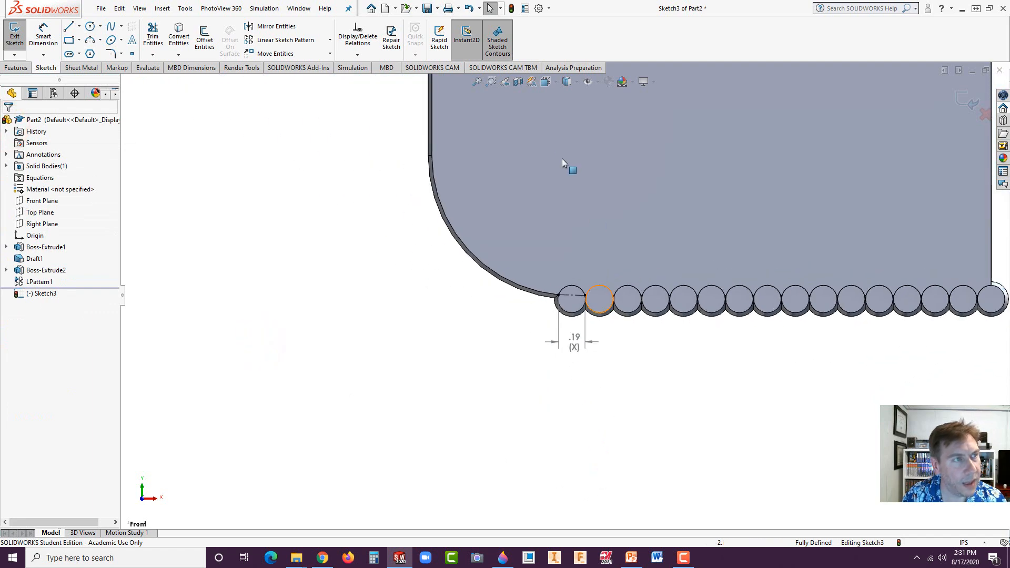
left_click(511, 9)
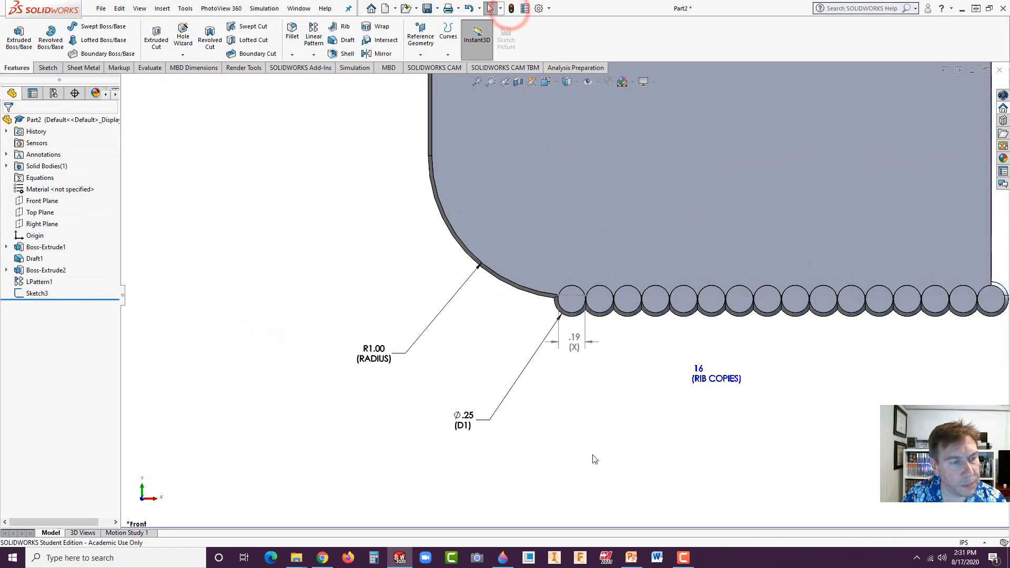
Step: Reposition the X dimension away from the first rib, beside the rounded corner, so the rib dimensions are readable
middle_click_drag(587, 455, 535, 375)
scroll(612, 409, "up", 4)
scroll(735, 177, "down", 3)
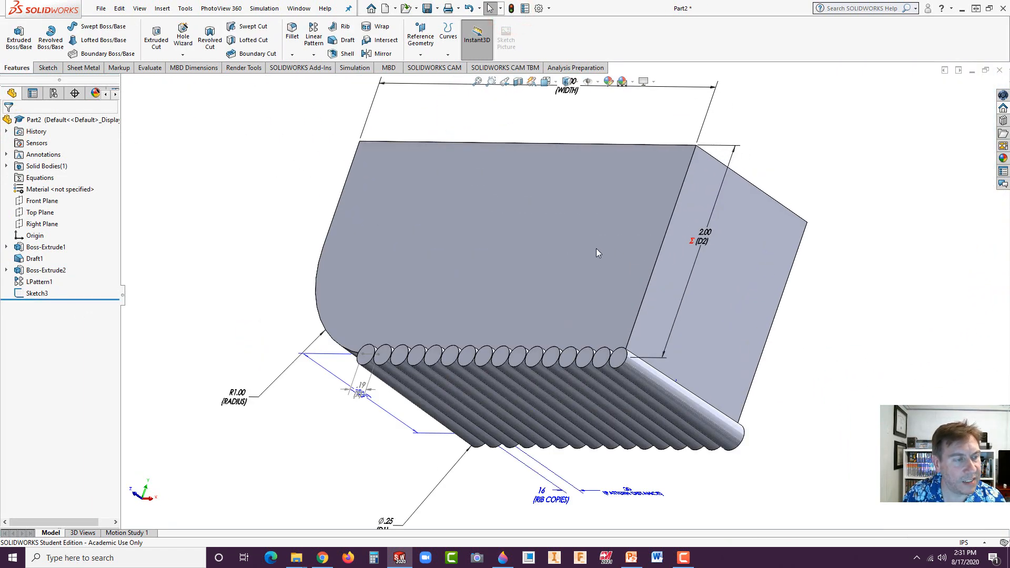
middle_click_drag(597, 250, 670, 245)
left_click_drag(397, 302, 275, 367)
left_click(439, 453)
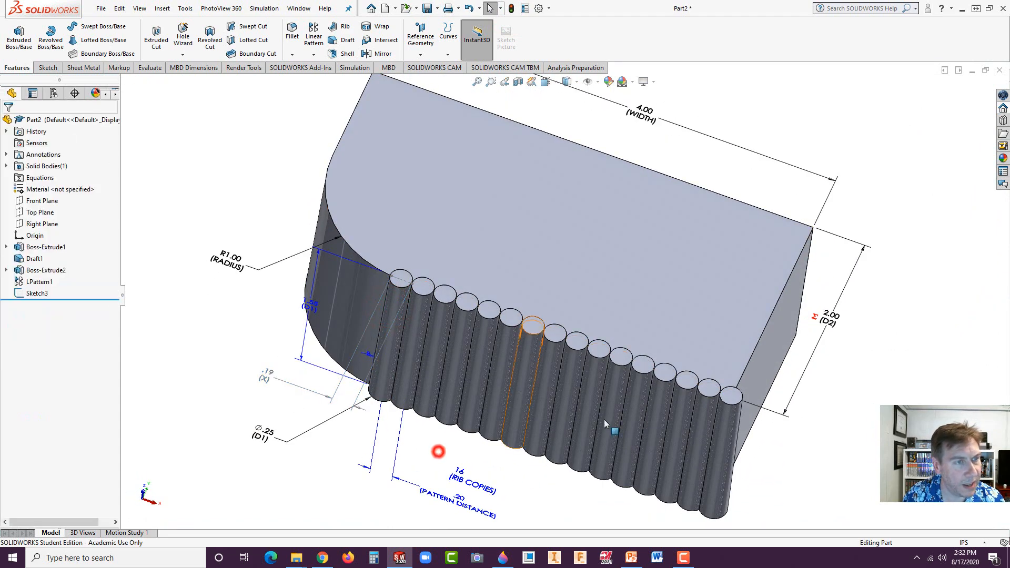
scroll(439, 452, "up", 5)
scroll(482, 210, "down", 3)
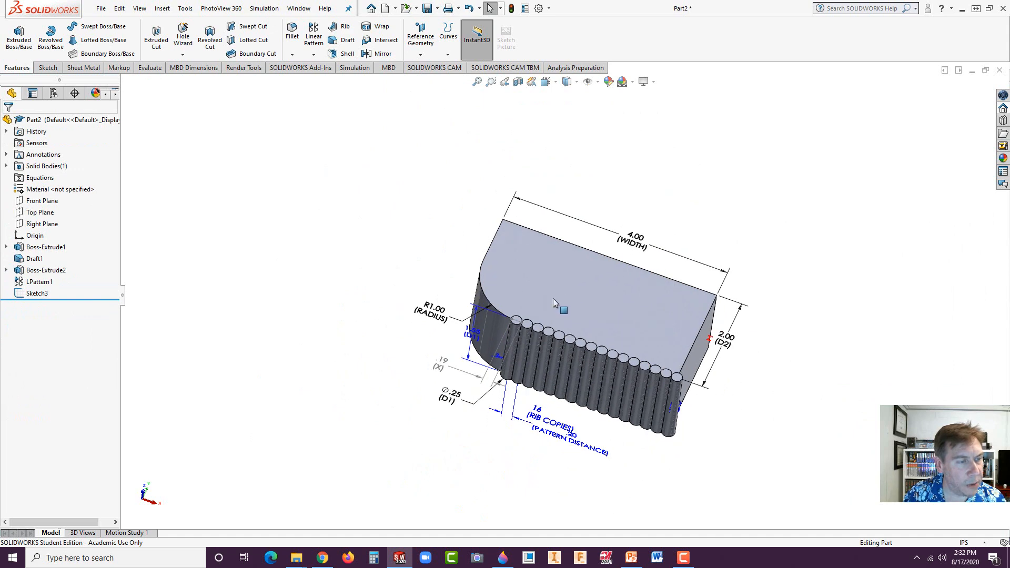
middle_click_drag(553, 298, 431, 262)
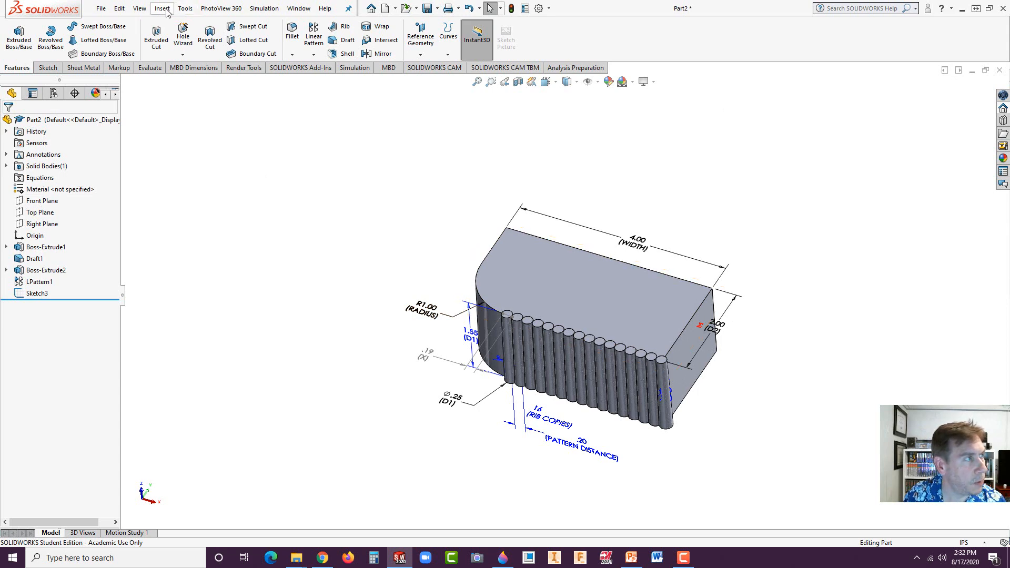
Step: Save the part as E17 in the SolidWorks Basics folder
left_click(427, 9)
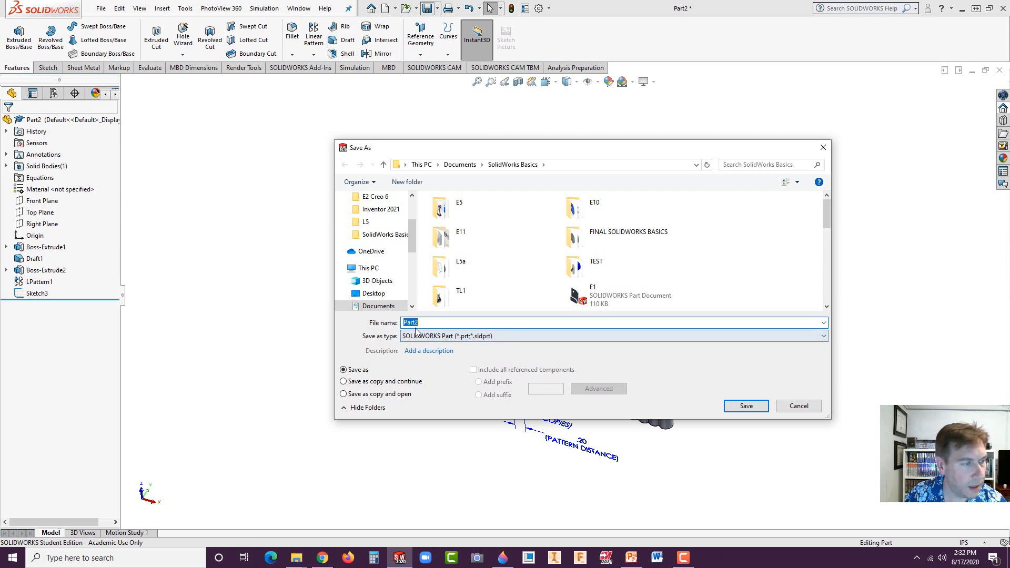
type("E17")
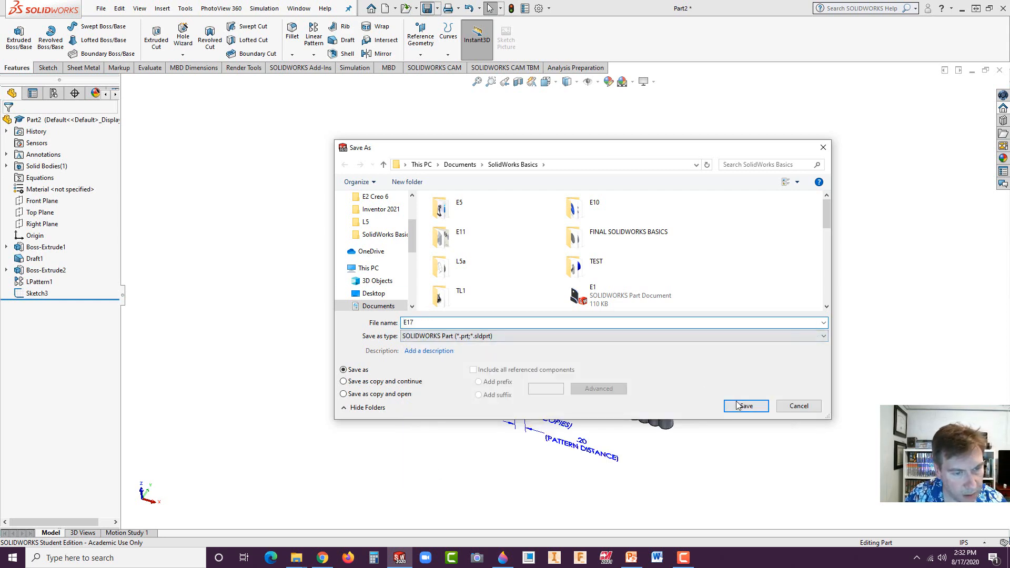
left_click(745, 405)
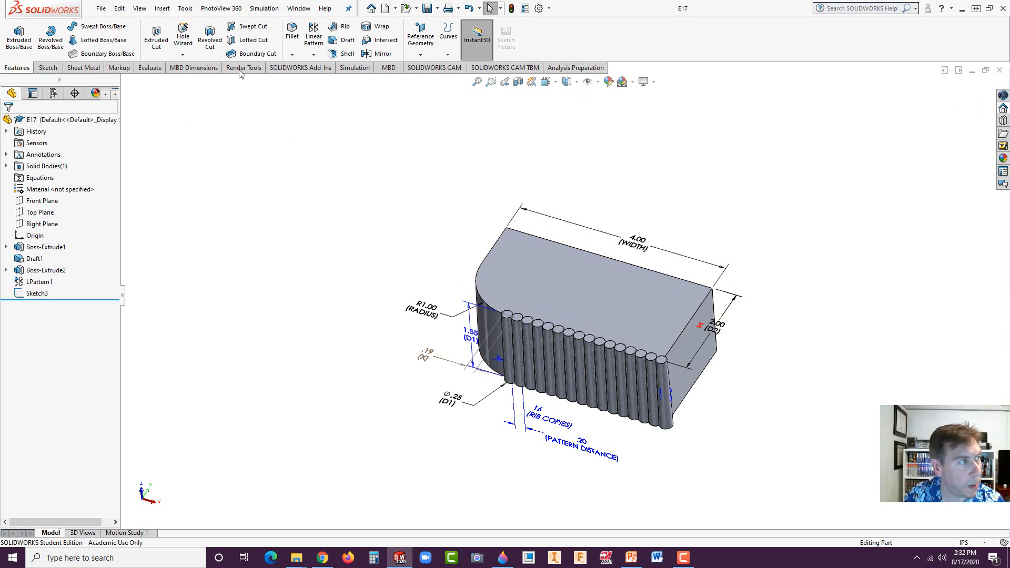
Step: Open the part's equations manager and start a new entry below the D2@Sketch1 equation
left_click(184, 10)
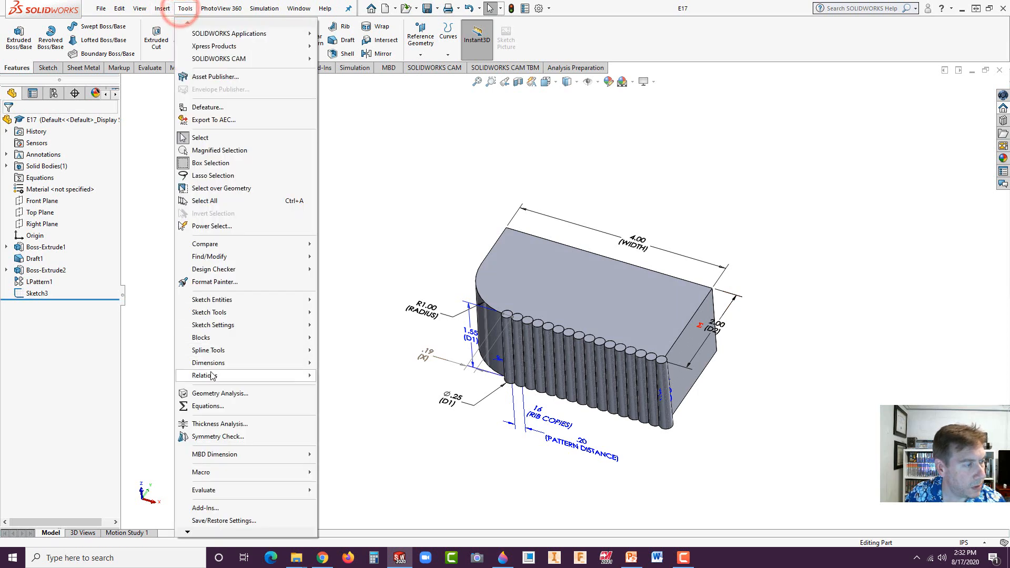
left_click(198, 407)
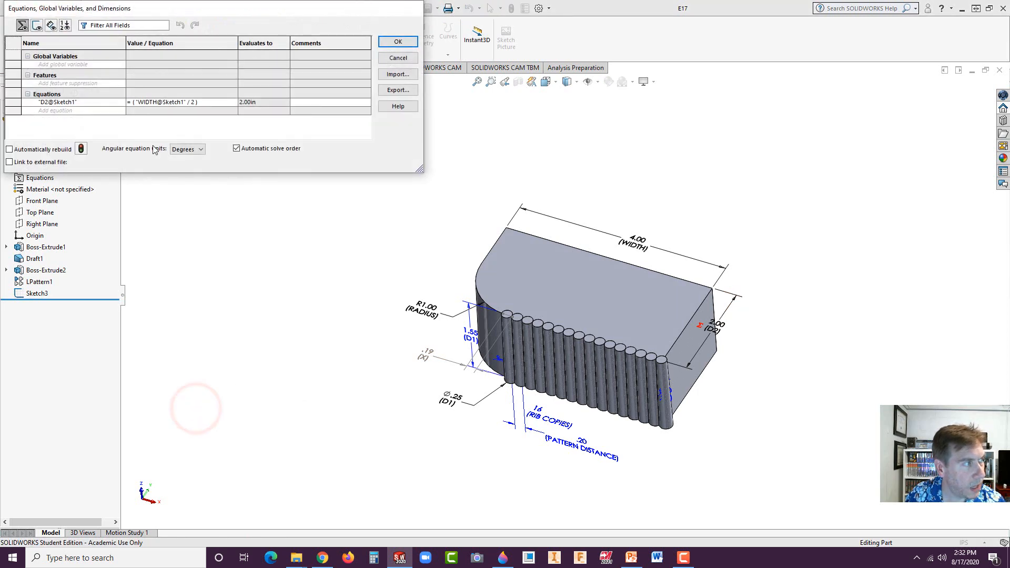
left_click(52, 111)
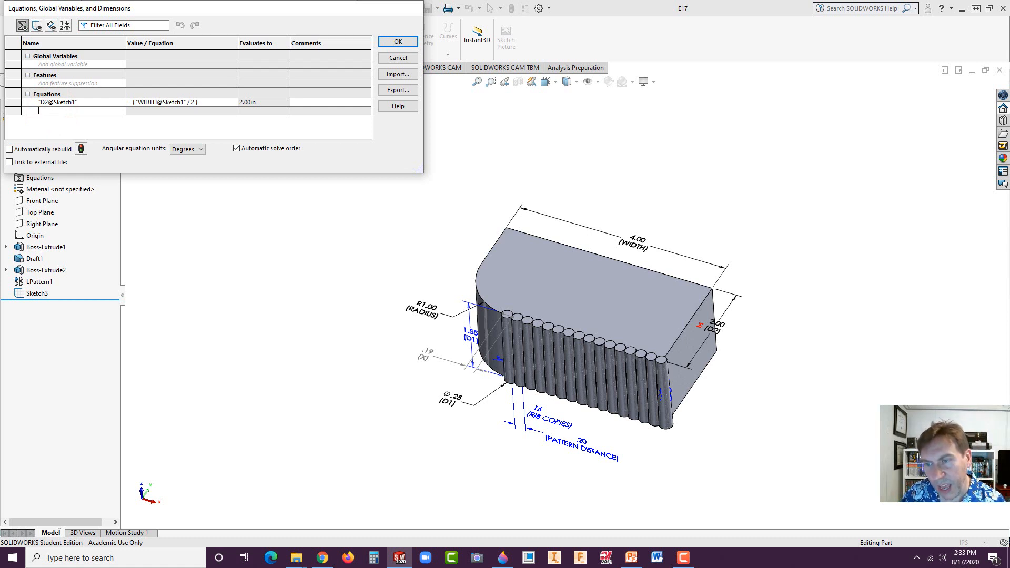
Step: Switch to Chrome and consult the rib equations example in SolidWorks Advanced 2020.pdf
key("alt+Tab")
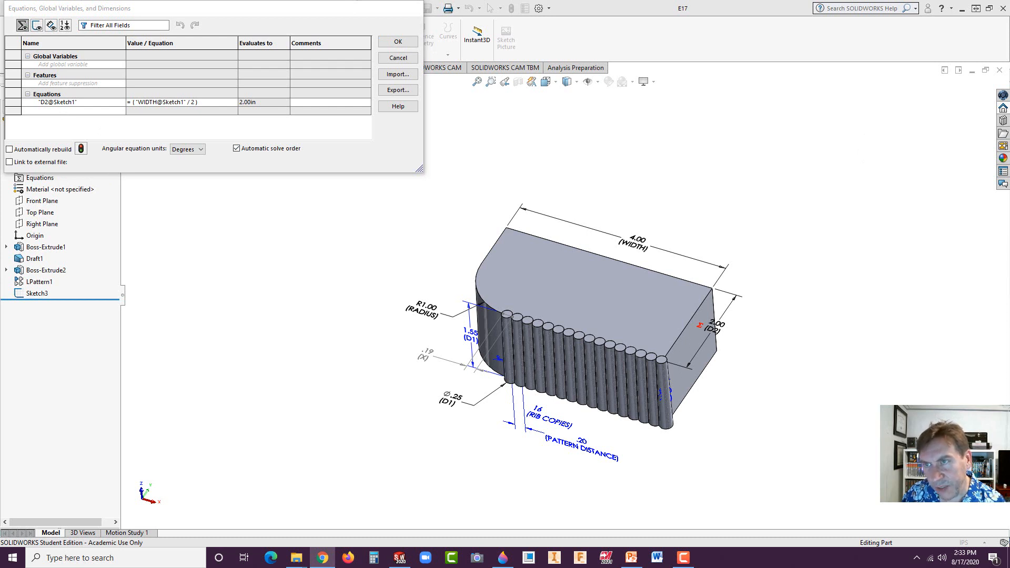
left_click_drag(1009, 58, 932, 18)
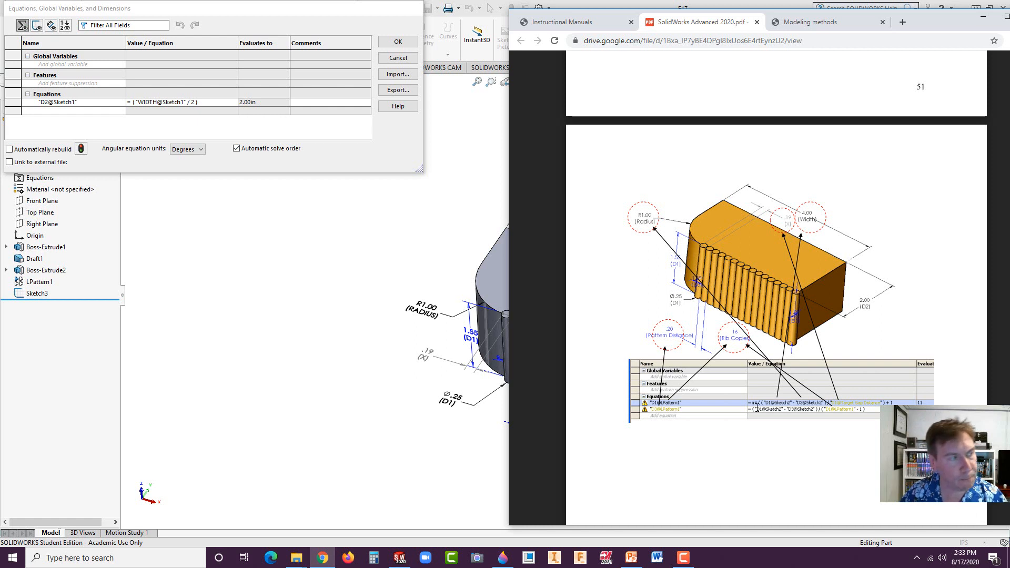
left_click(66, 112)
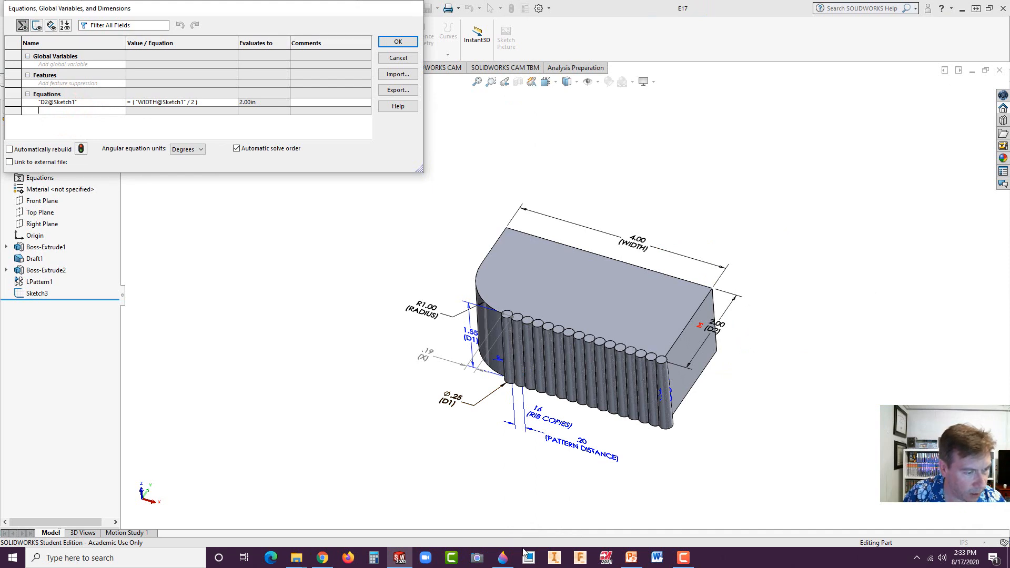
left_click(323, 557)
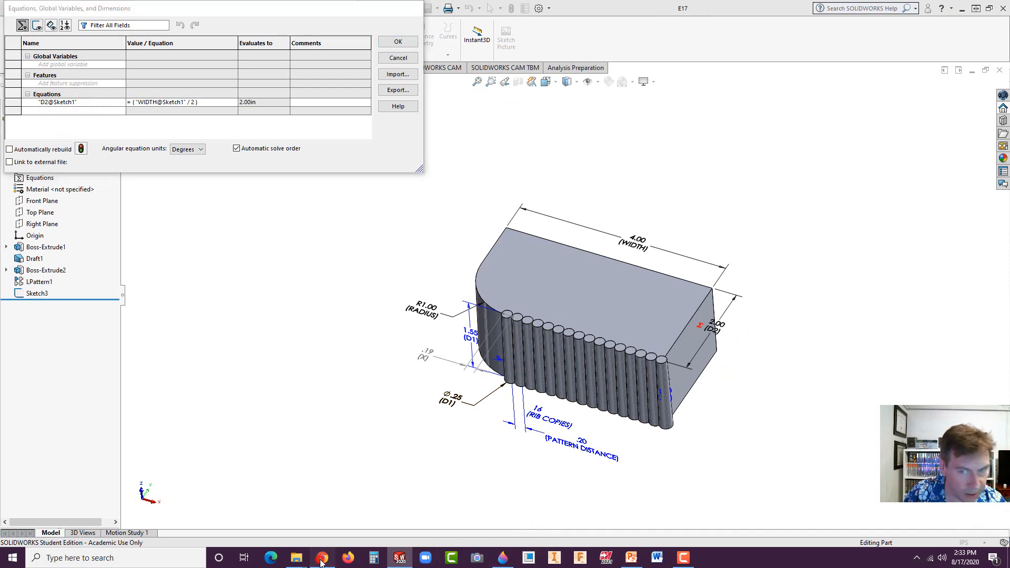
left_click(926, 24)
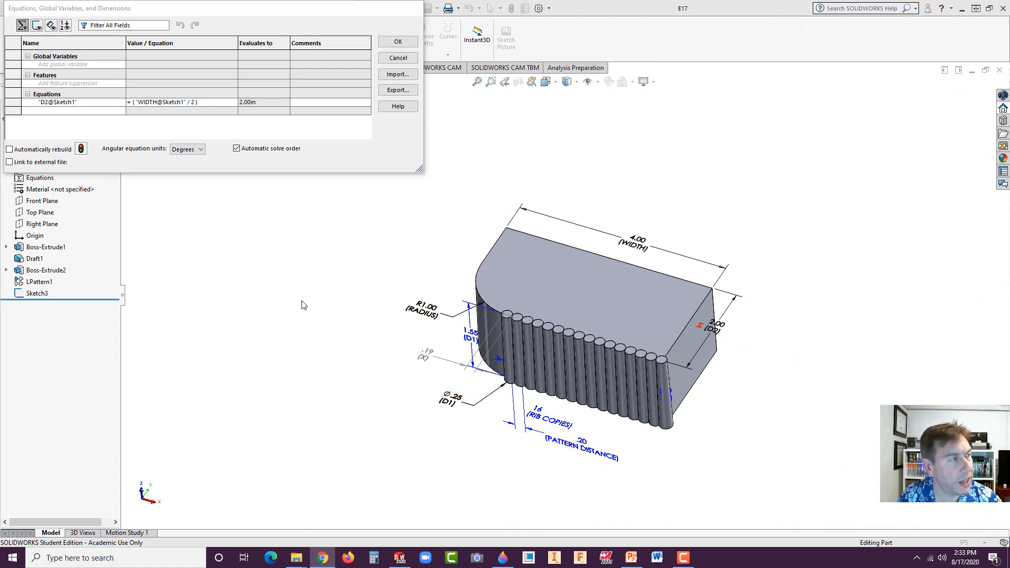
Step: Add an equation for the RIB COPIES dimension of the rib pattern and insert the int() function as its expression
left_click(69, 108)
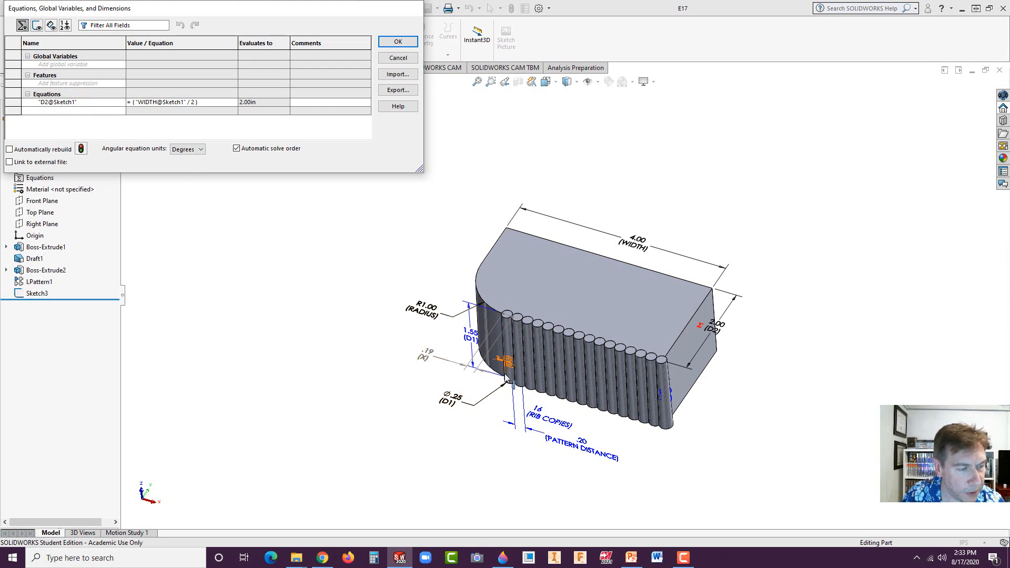
left_click(542, 411)
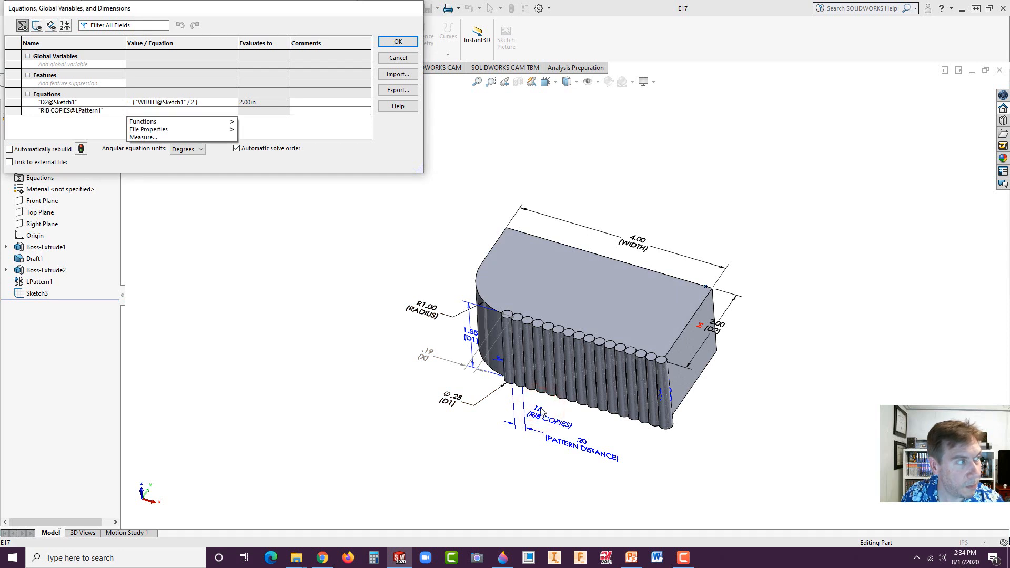
left_click(133, 111)
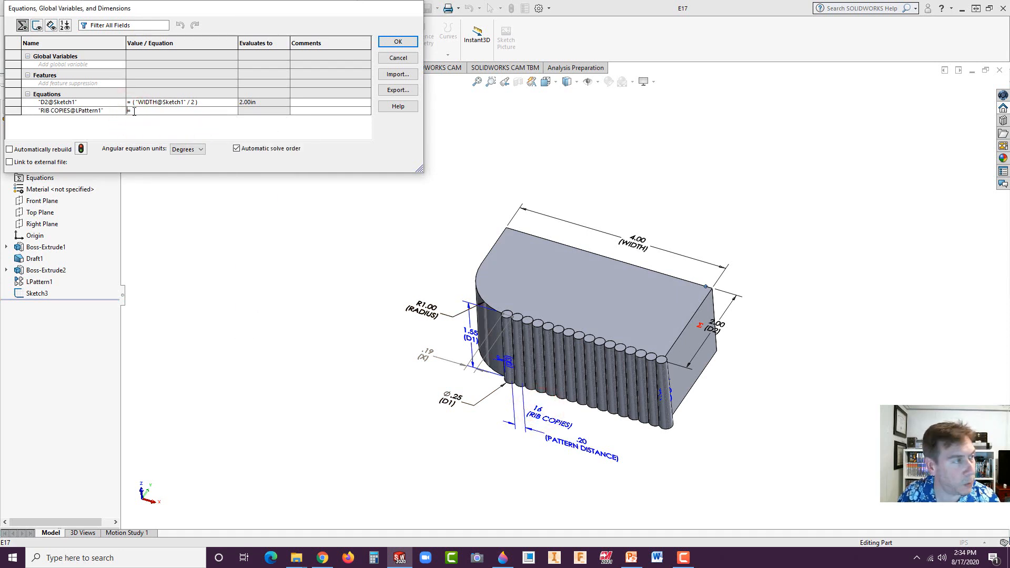
left_click(135, 111)
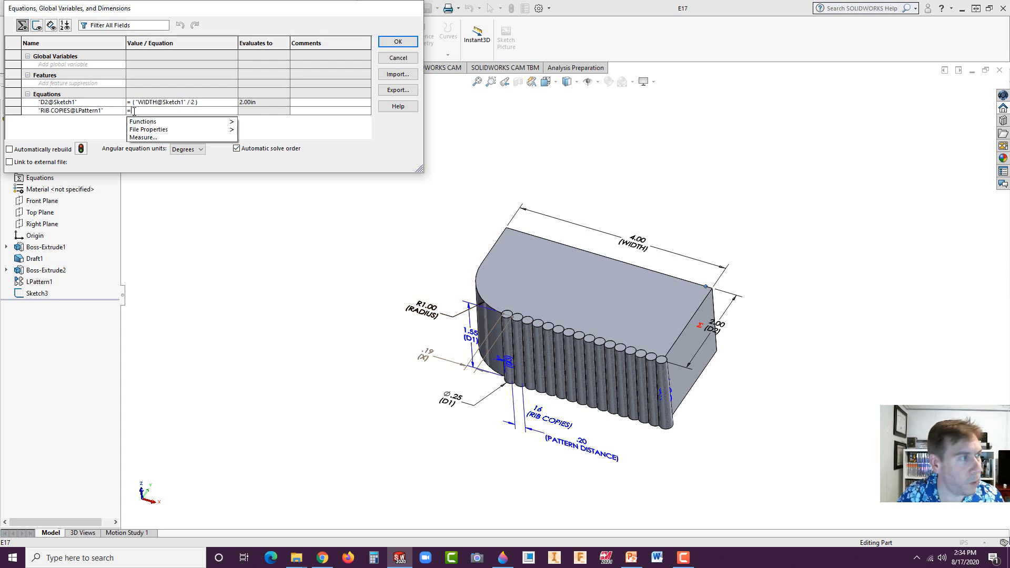
mouse_move(146, 122)
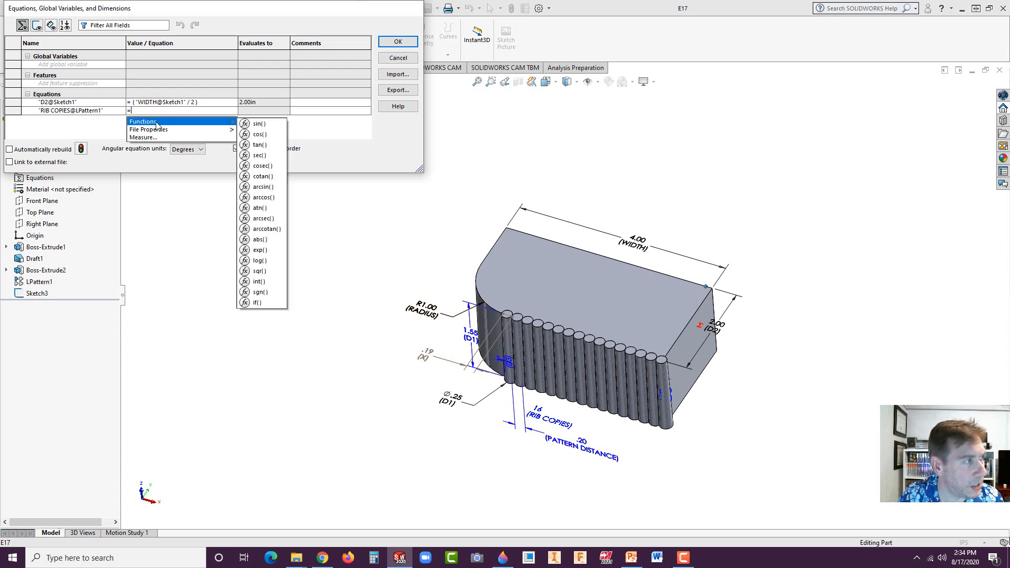
left_click(260, 282)
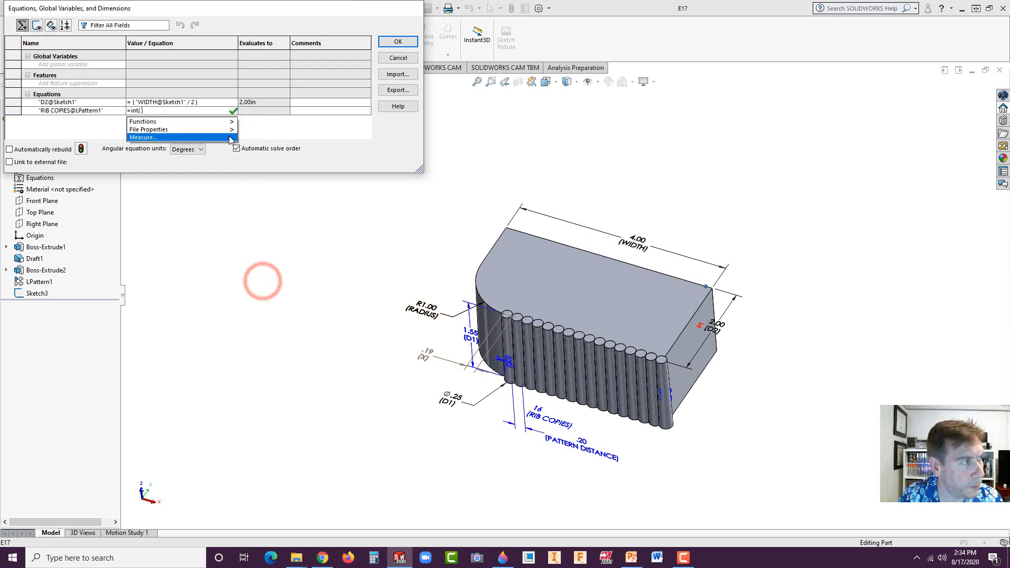
Step: Enter WIDTH minus RADIUS inside the int() function and widen the equations dialog so the whole expression fits
left_click(140, 110)
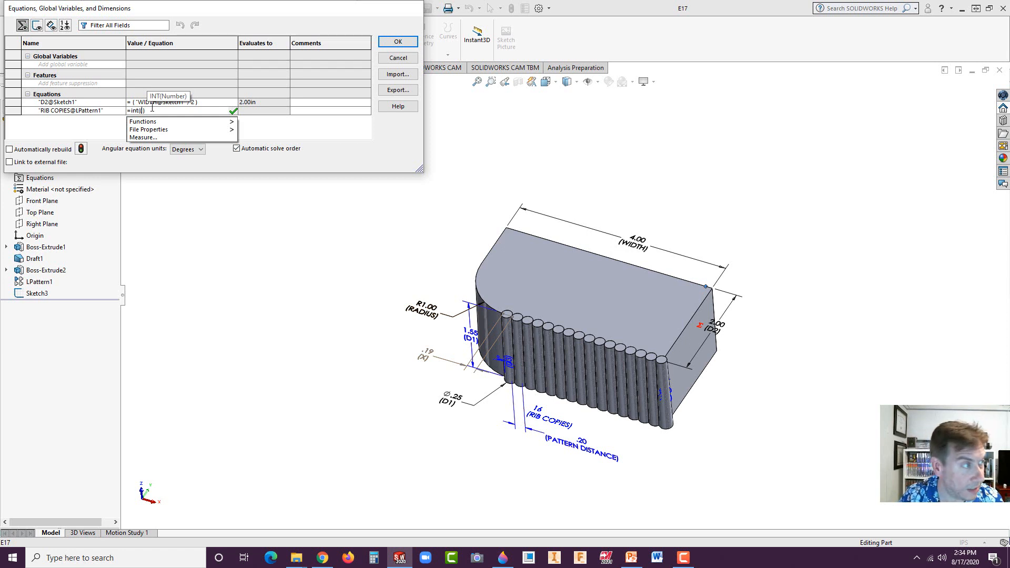
left_click(637, 243)
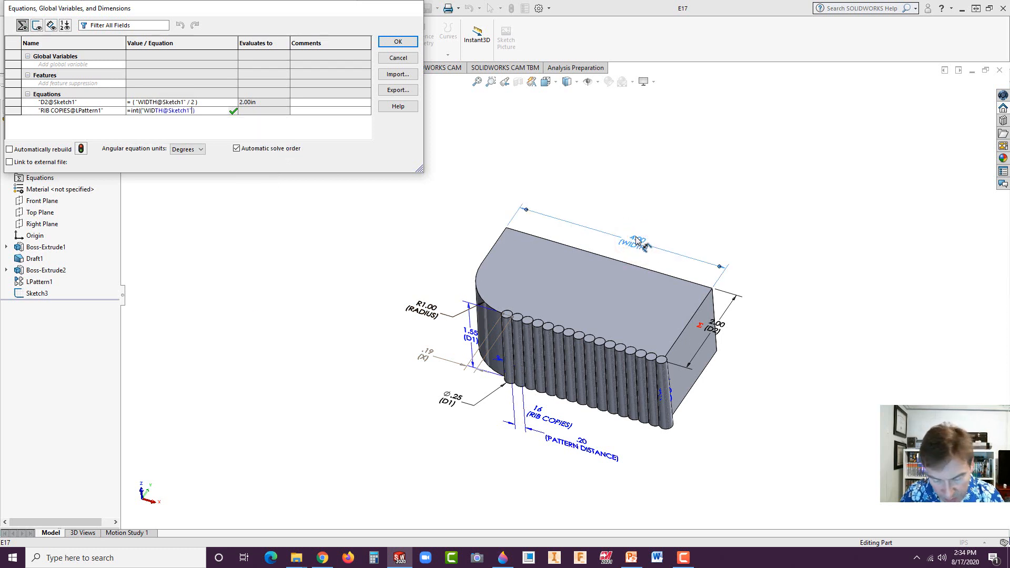
type("-")
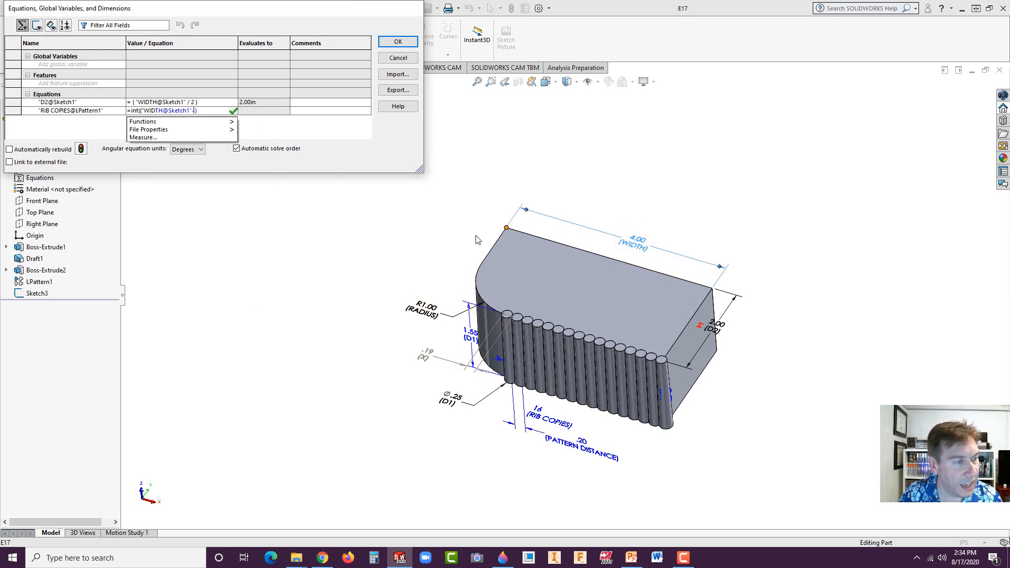
left_click(432, 314)
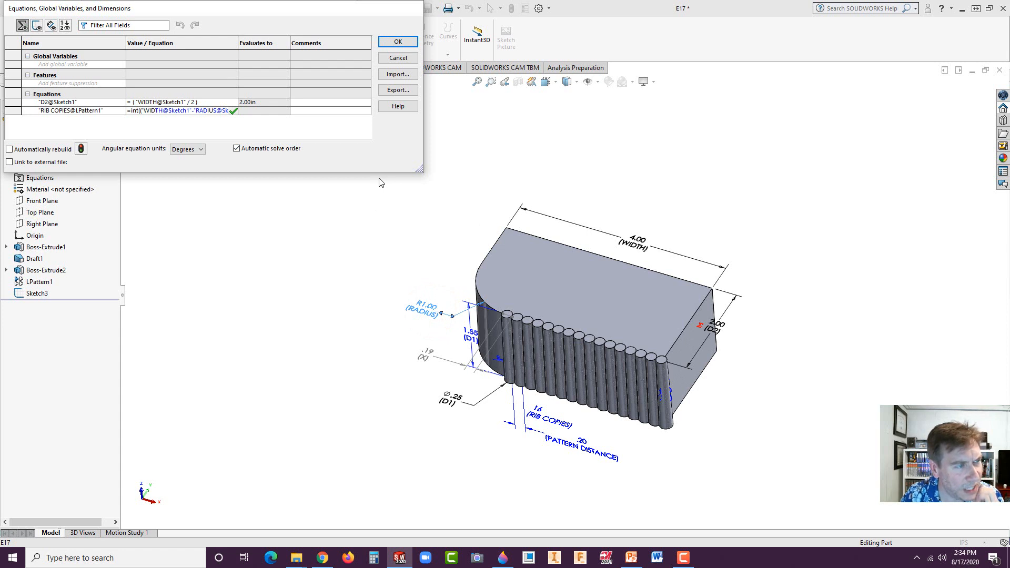
left_click(422, 170)
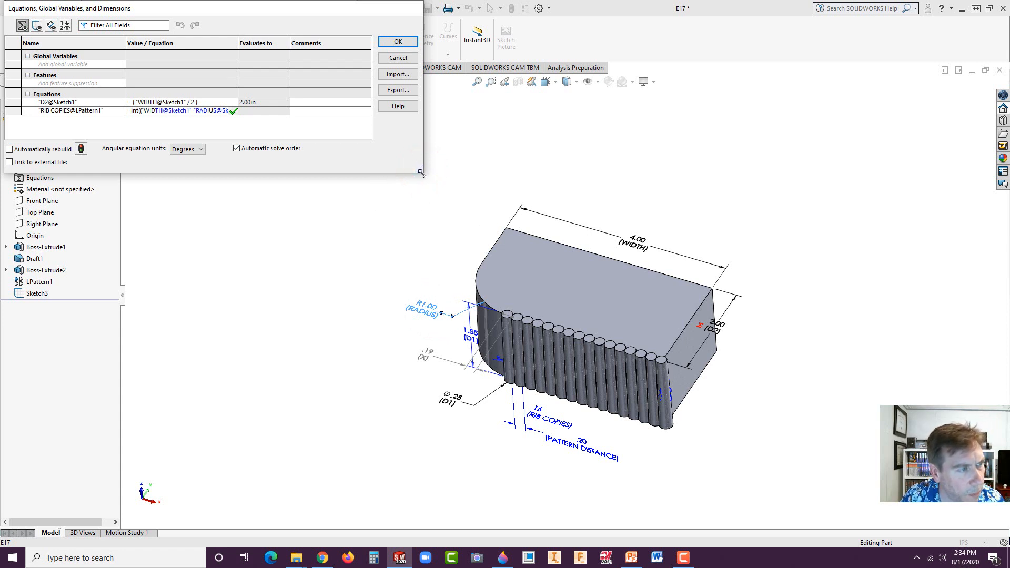
left_click_drag(422, 171, 832, 179)
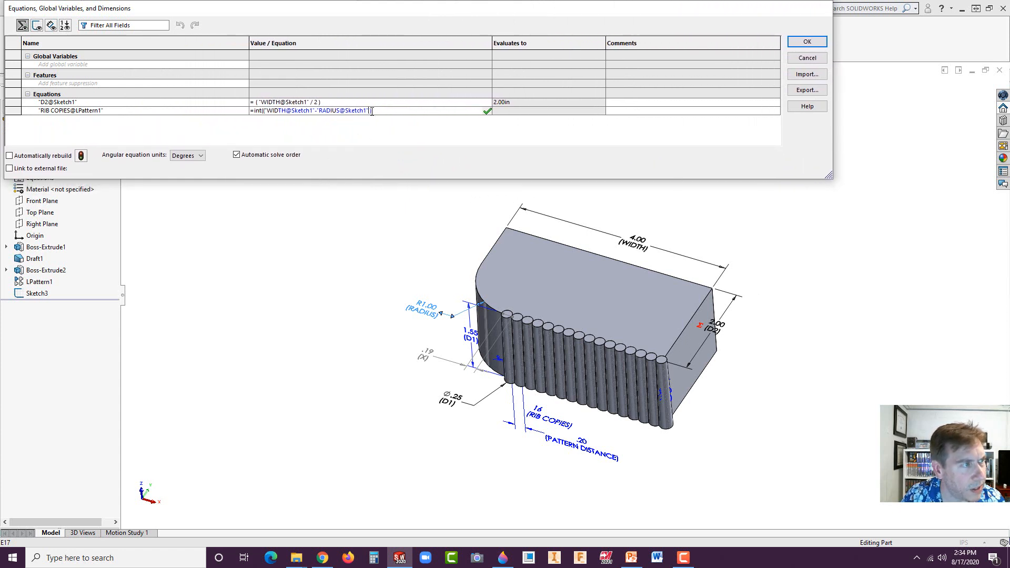
Step: Enclose the WIDTH minus RADIUS difference in its own parentheses and divide it by the X dimension
left_click(266, 112)
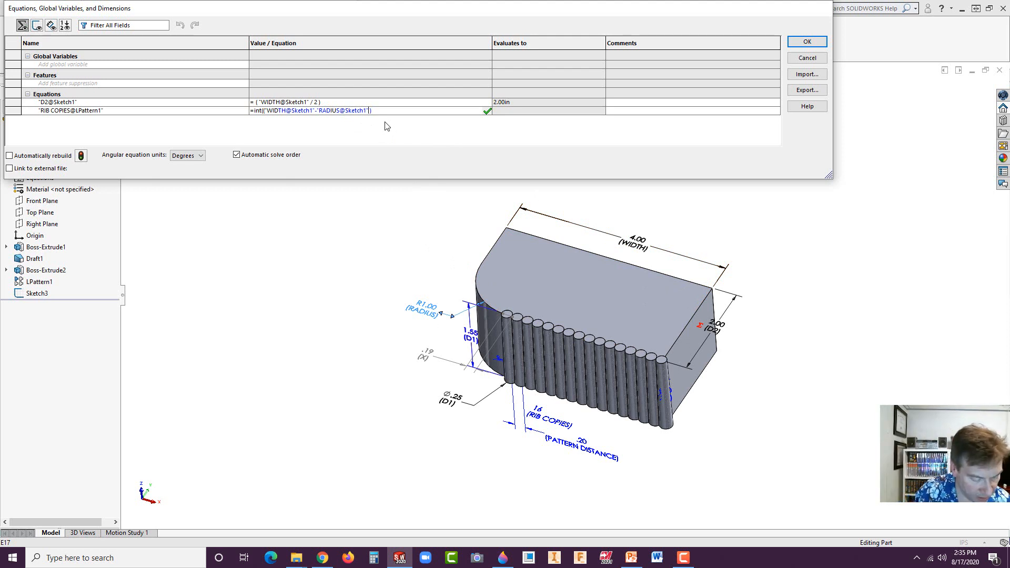
type(")")
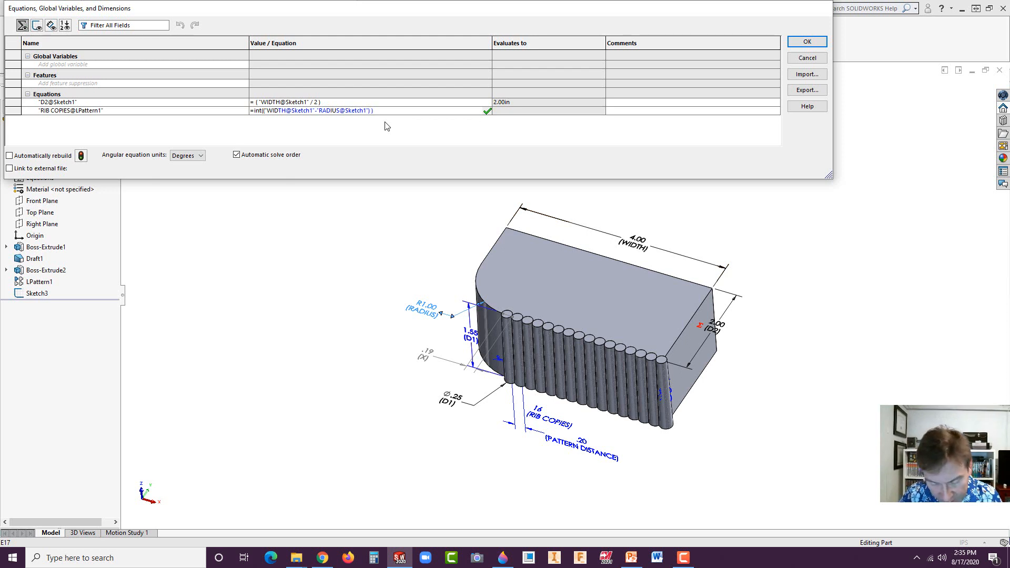
type("/")
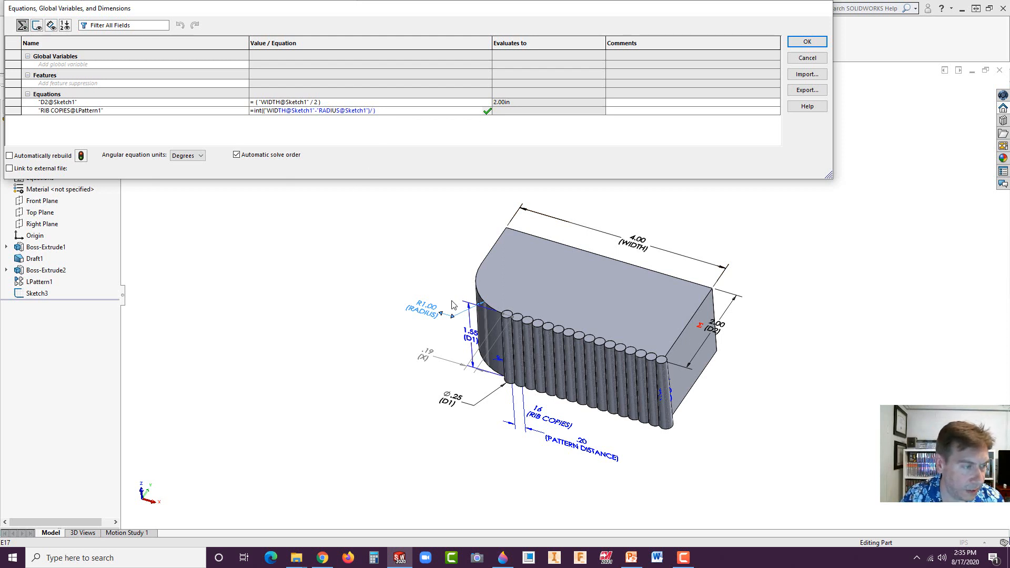
left_click(427, 357)
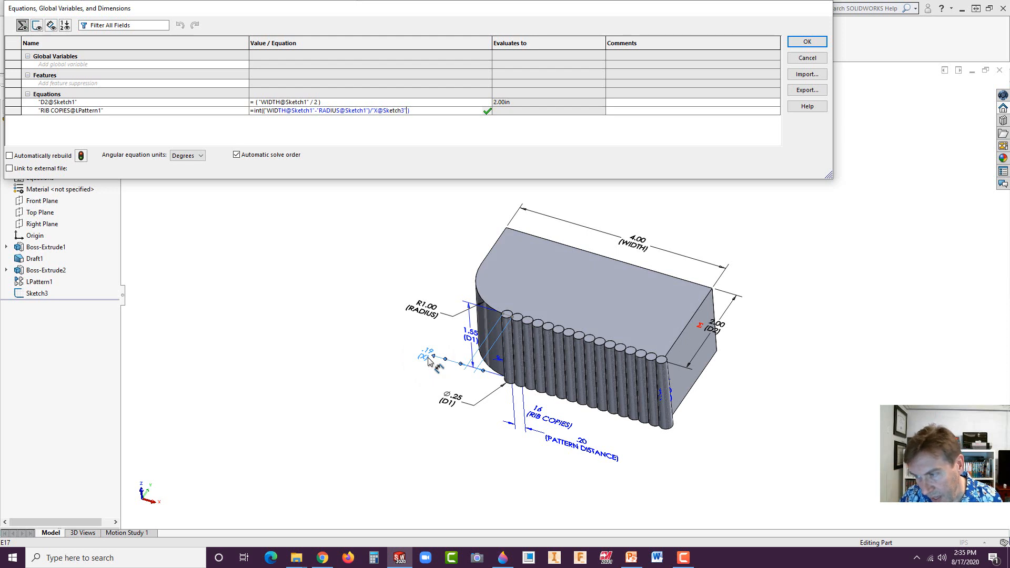
Step: Append + 1 after the int() function and accept the RIB COPIES equation
left_click(413, 111)
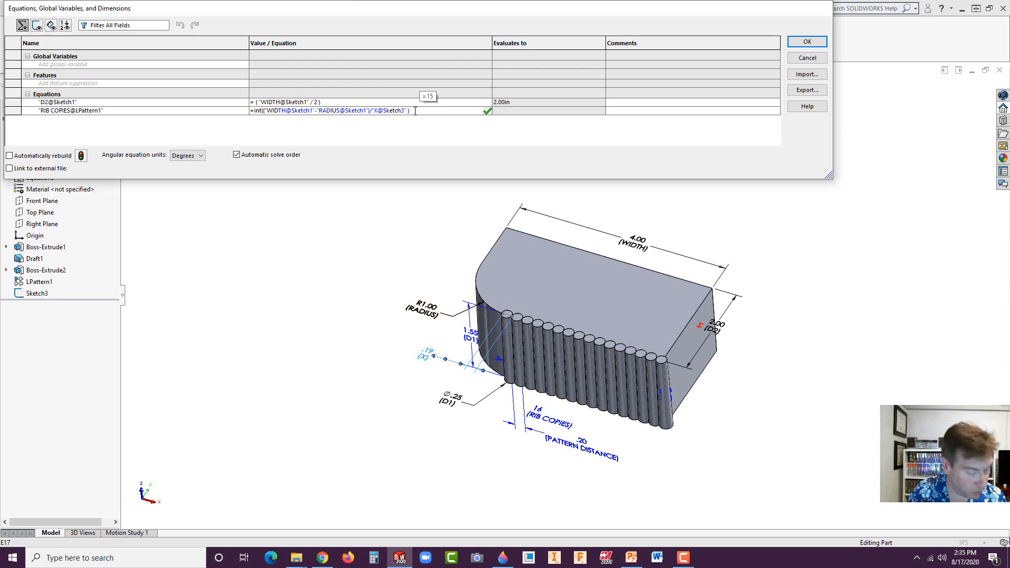
type("+")
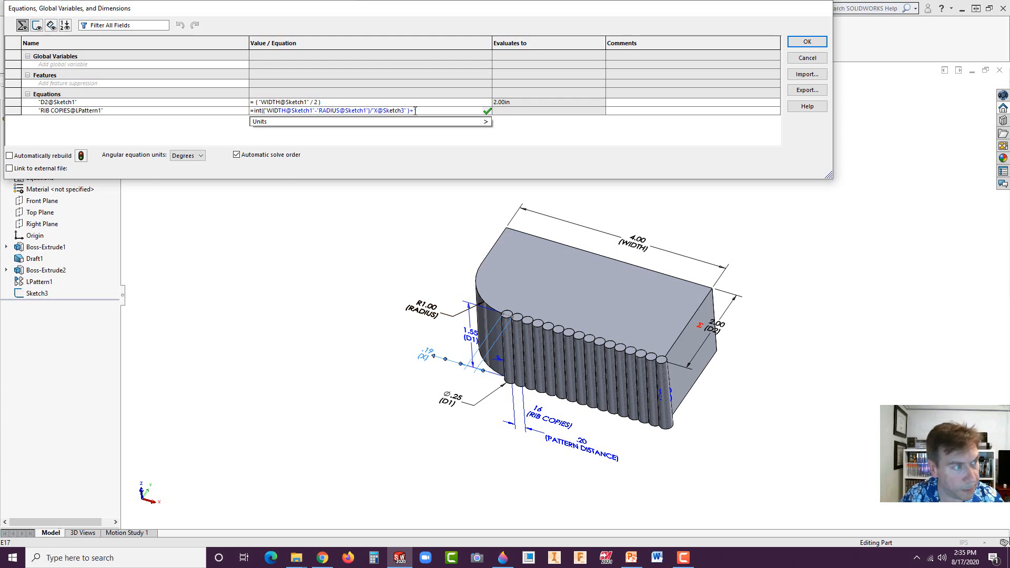
type("11")
mouse_move(464, 121)
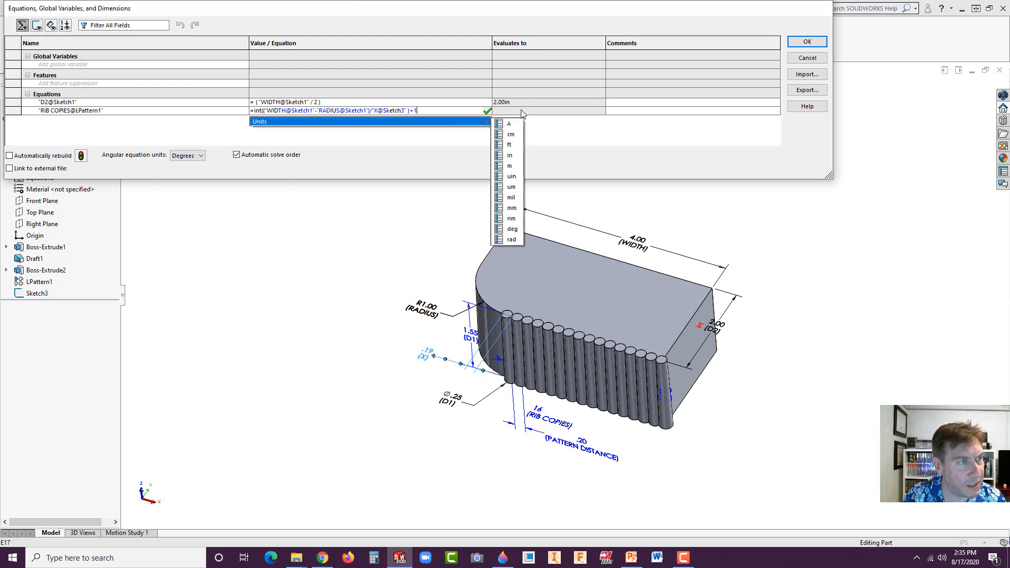
left_click(523, 111)
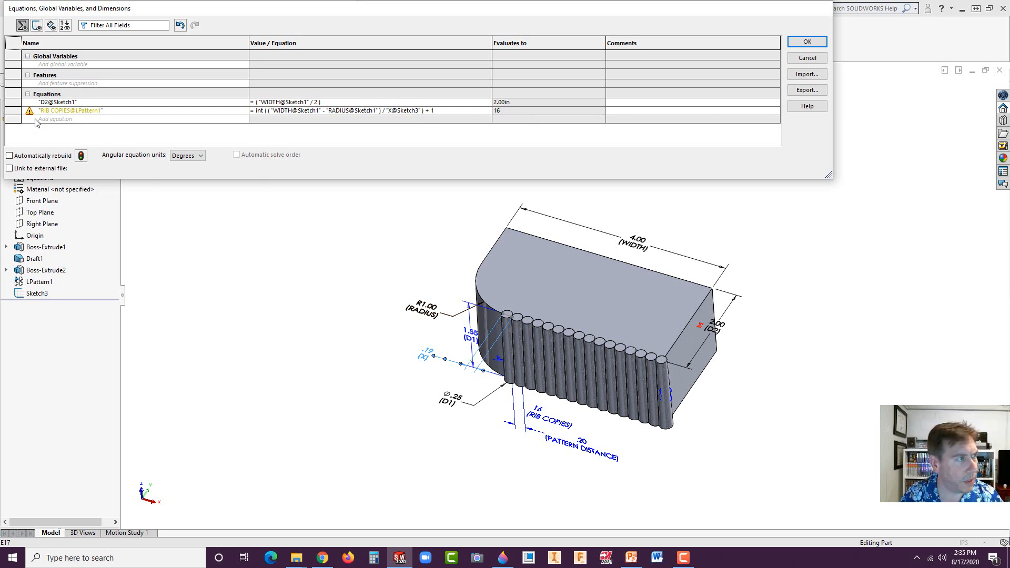
mouse_move(57, 112)
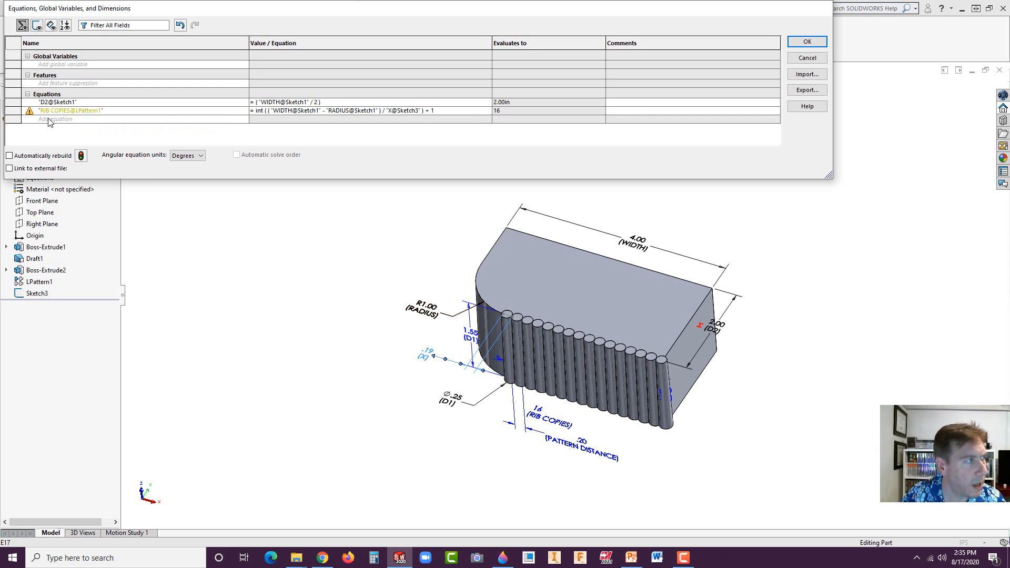
left_click(48, 119)
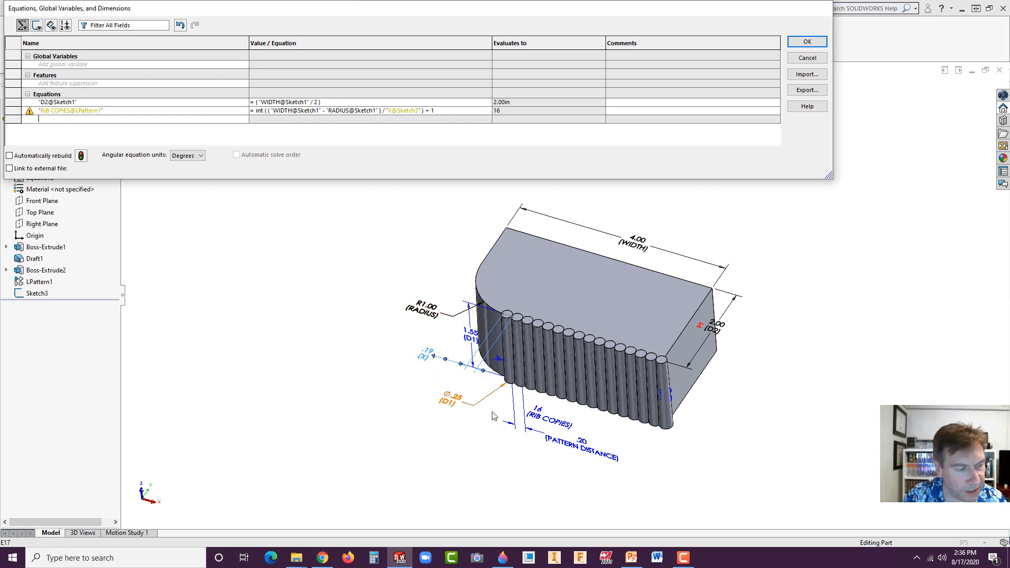
left_click(572, 446)
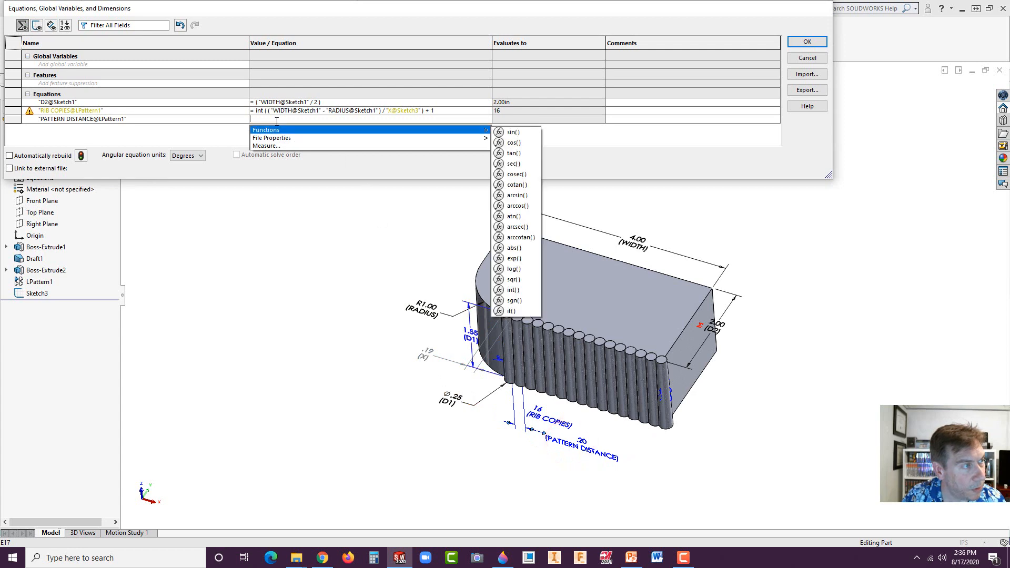
key("Return")
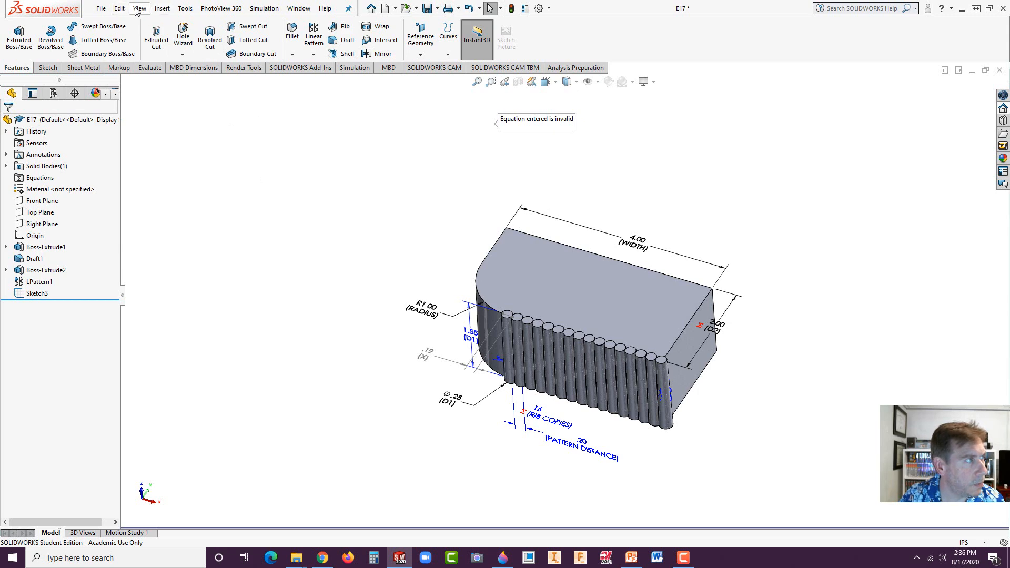
left_click(162, 9)
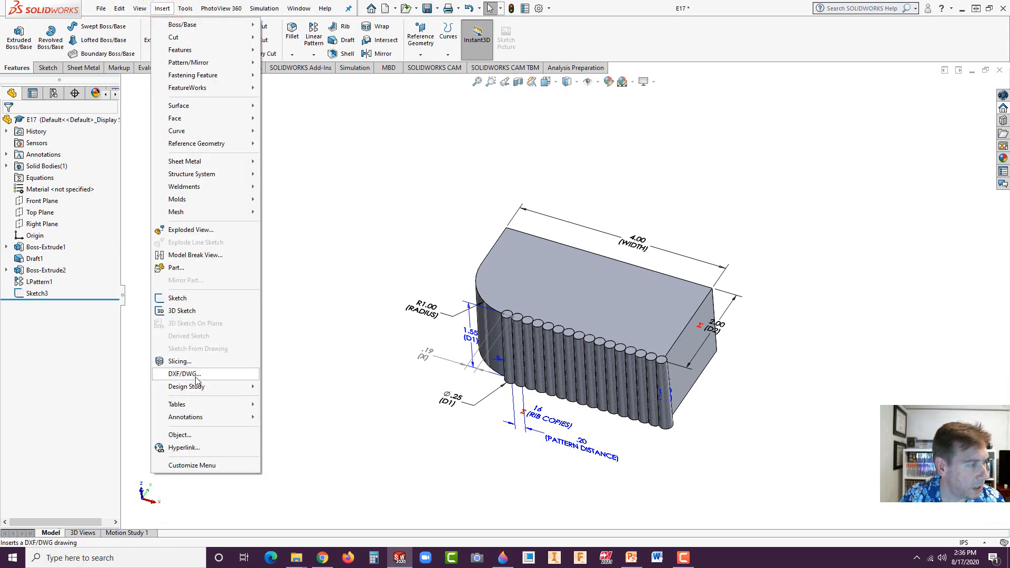
mouse_move(186, 12)
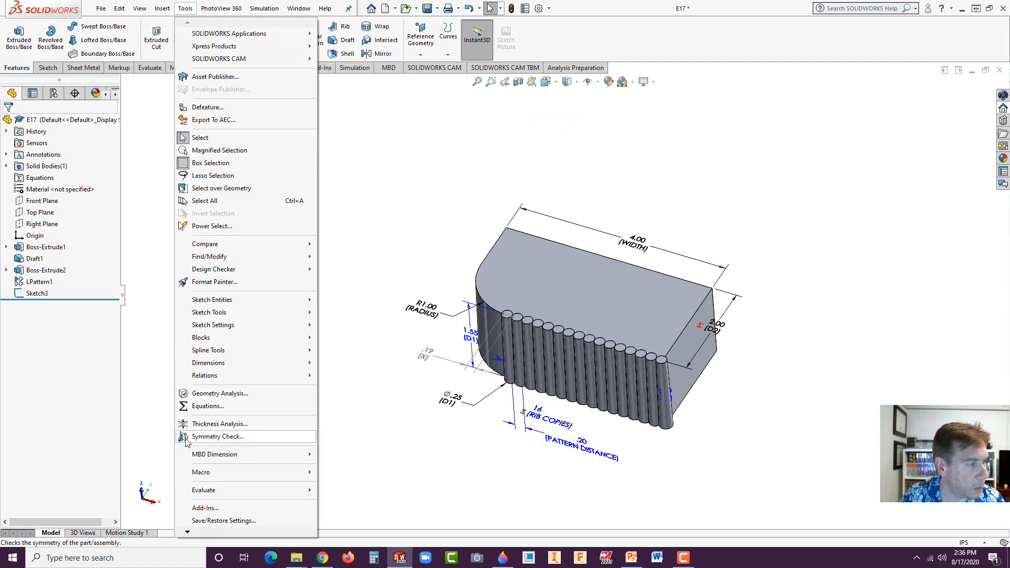
left_click(202, 405)
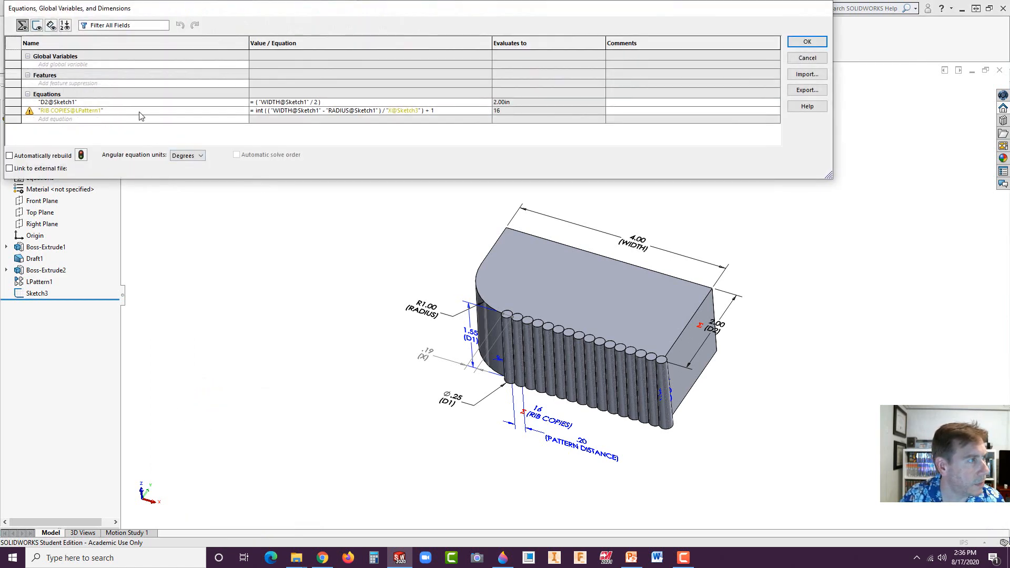
left_click(78, 119)
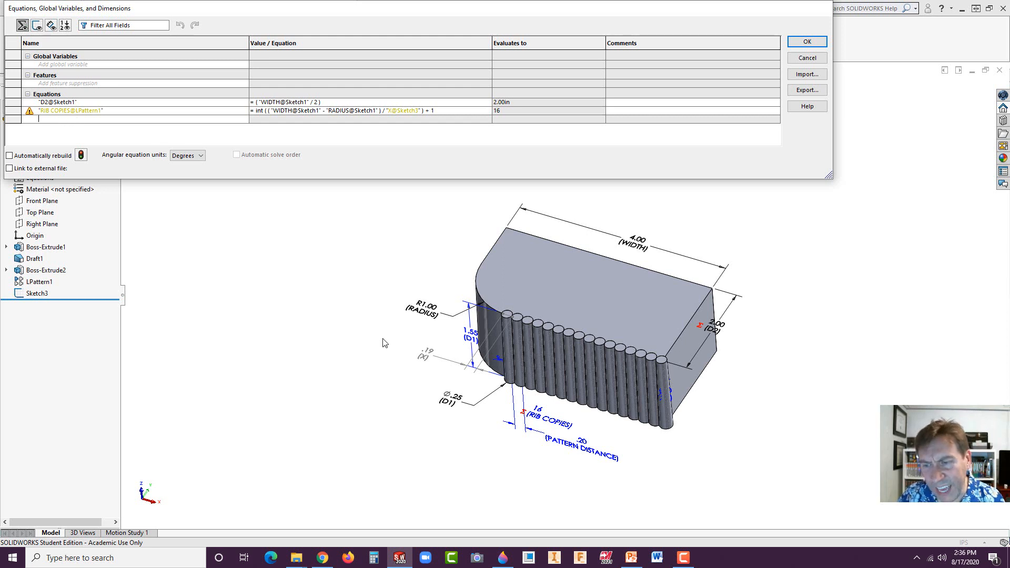
left_click(583, 450)
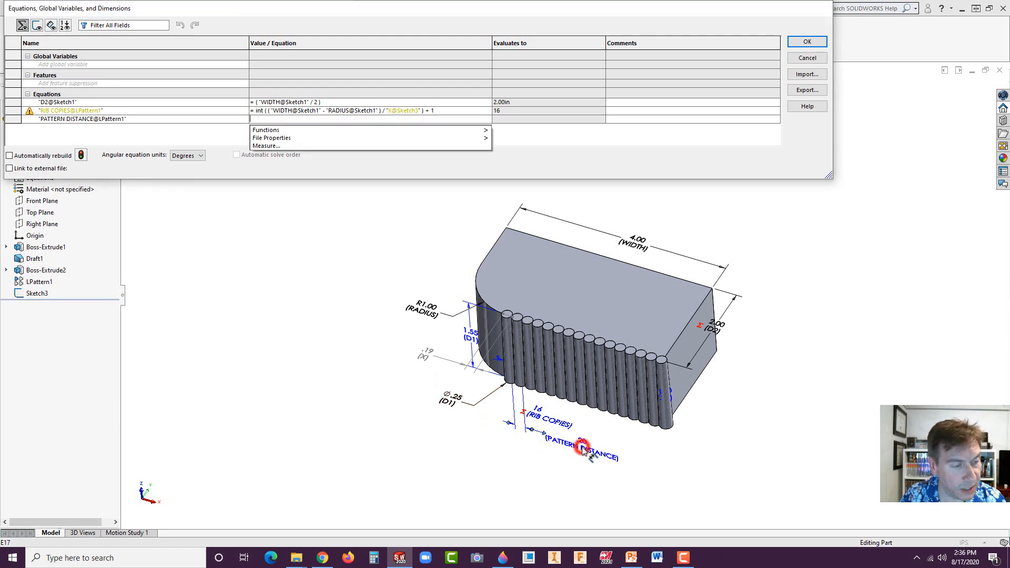
left_click(251, 119)
mouse_move(251, 129)
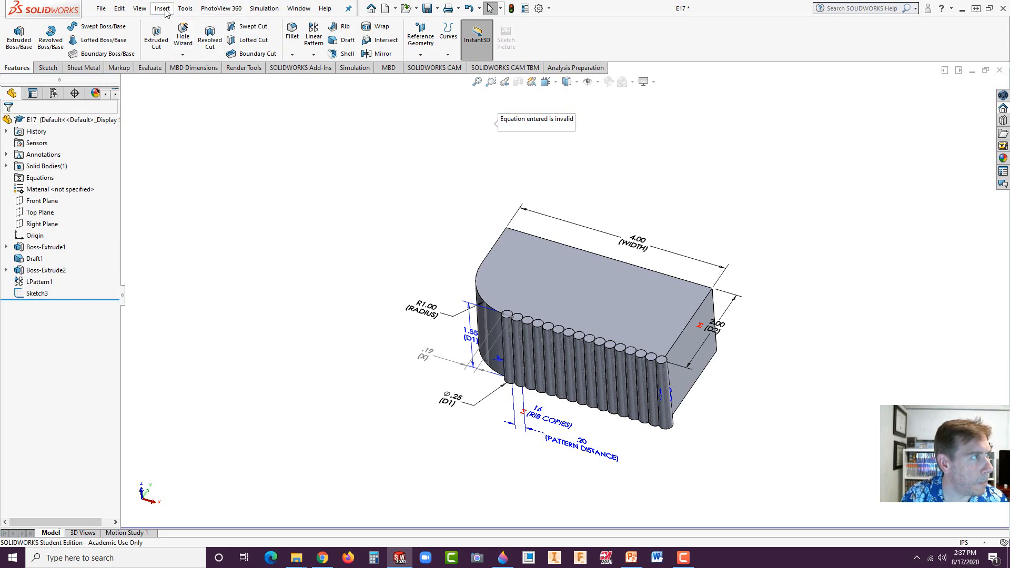
Step: Add an equation for the PATTERN DISTANCE dimension of the rib pattern
left_click(187, 9)
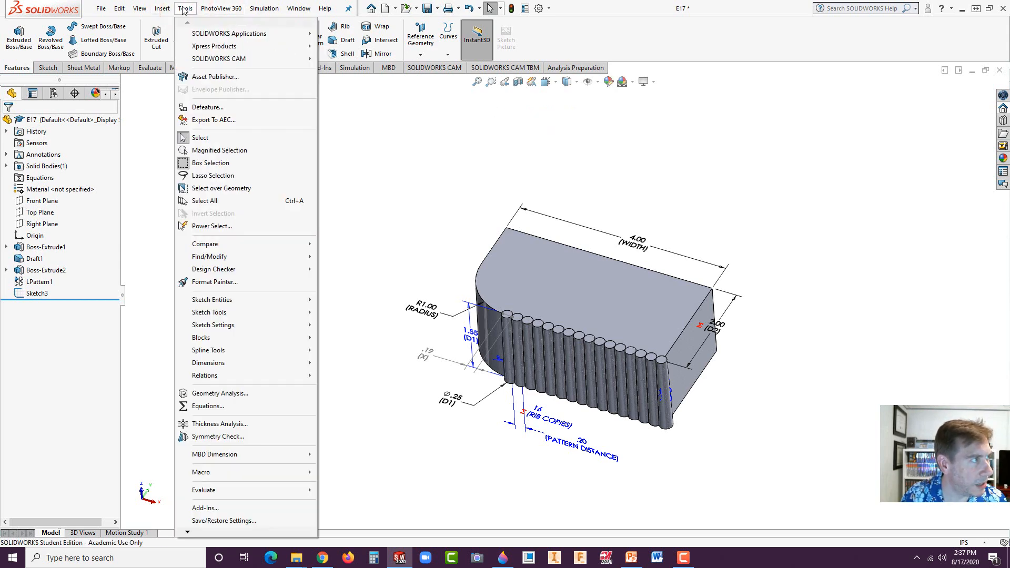
left_click(208, 406)
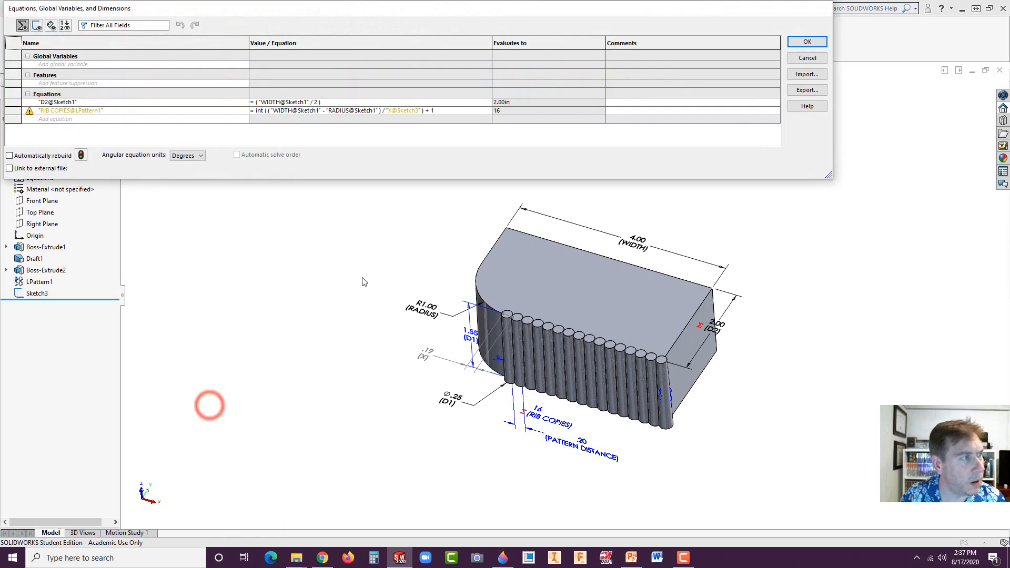
left_click(87, 120)
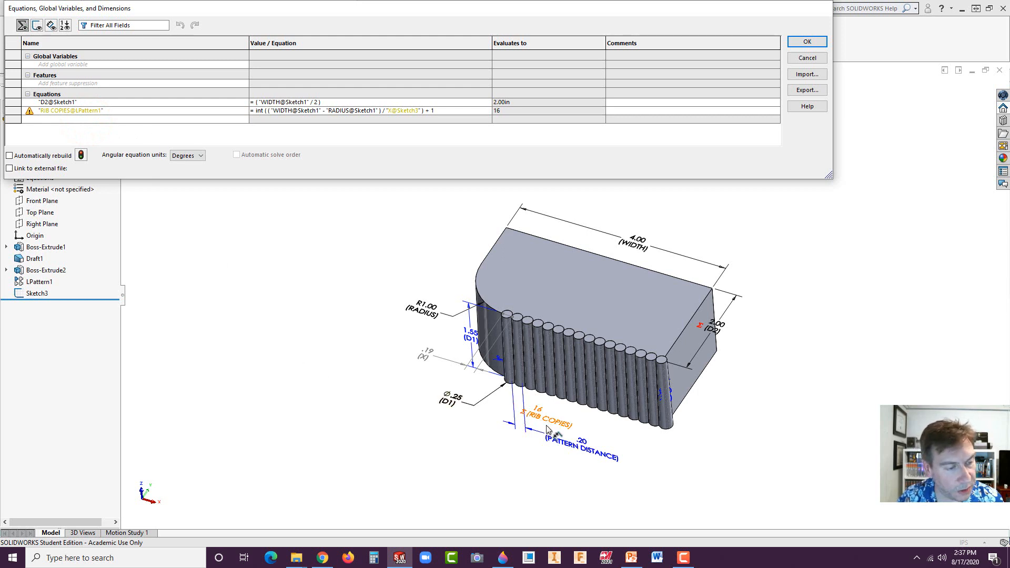
left_click(581, 443)
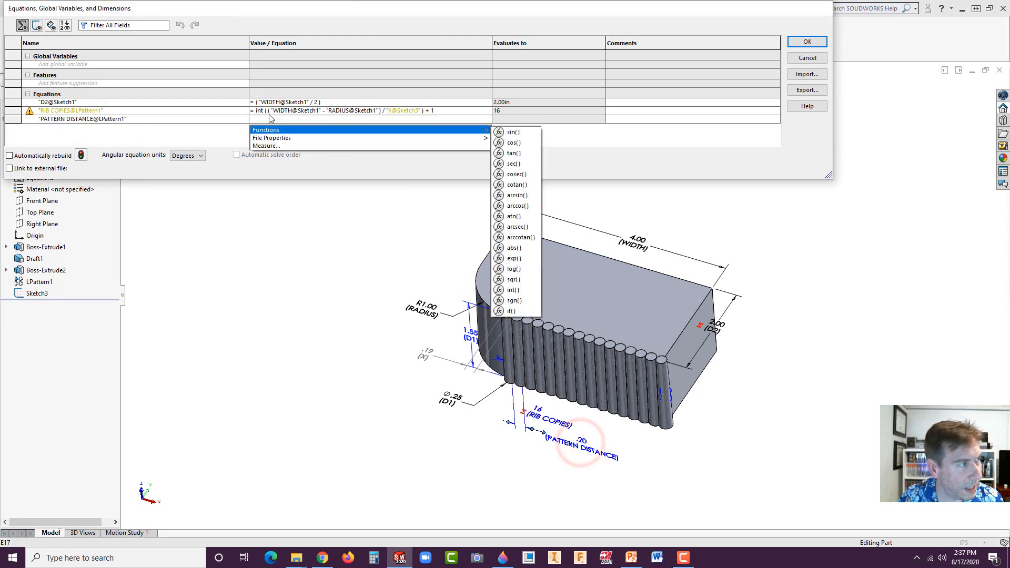
left_click(251, 119)
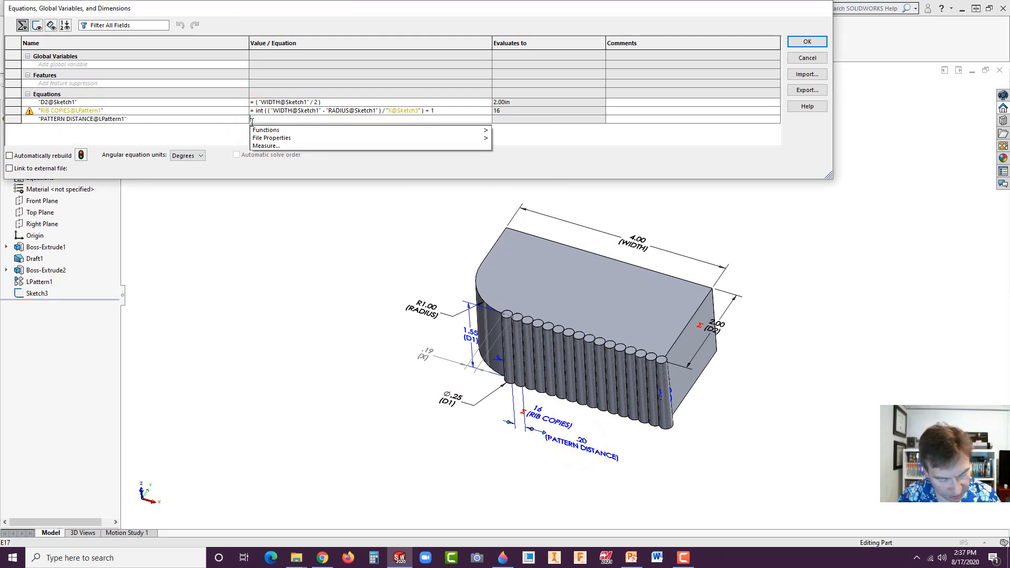
Step: Begin the PATTERN DISTANCE expression with the WIDTH dimension minus the RADIUS dimension, enclosed in parentheses
type("=")
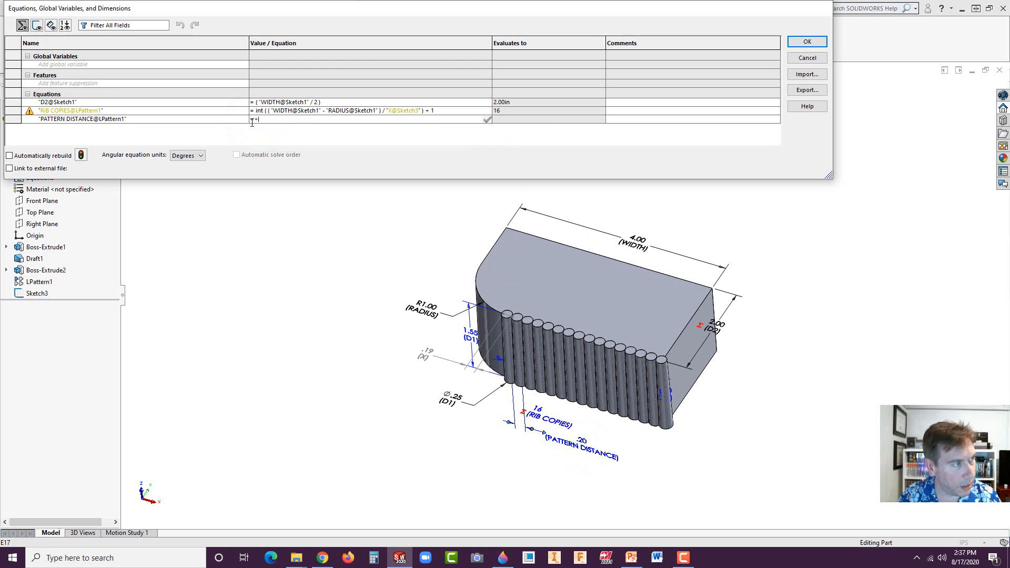
left_click(261, 121)
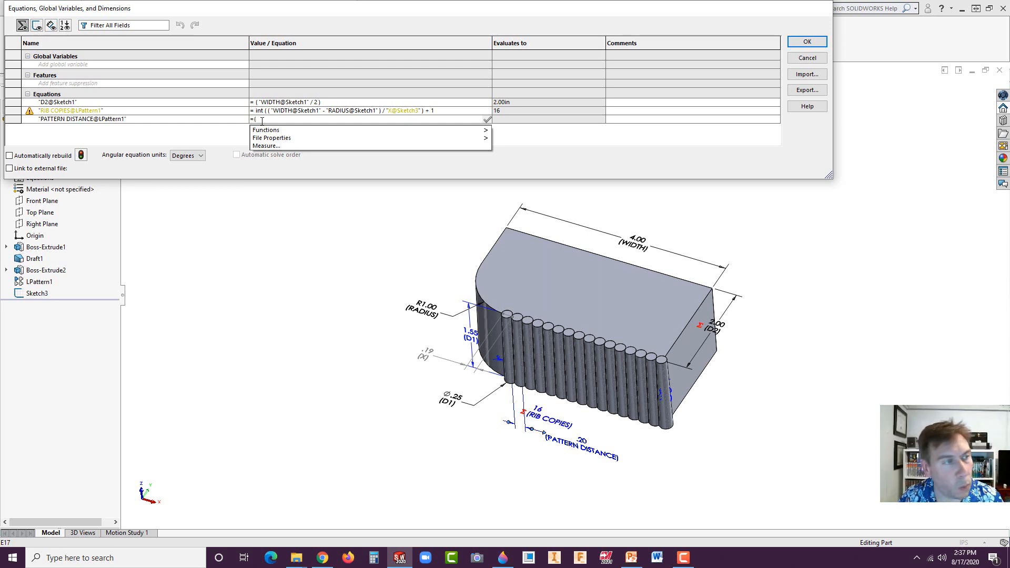
left_click(641, 252)
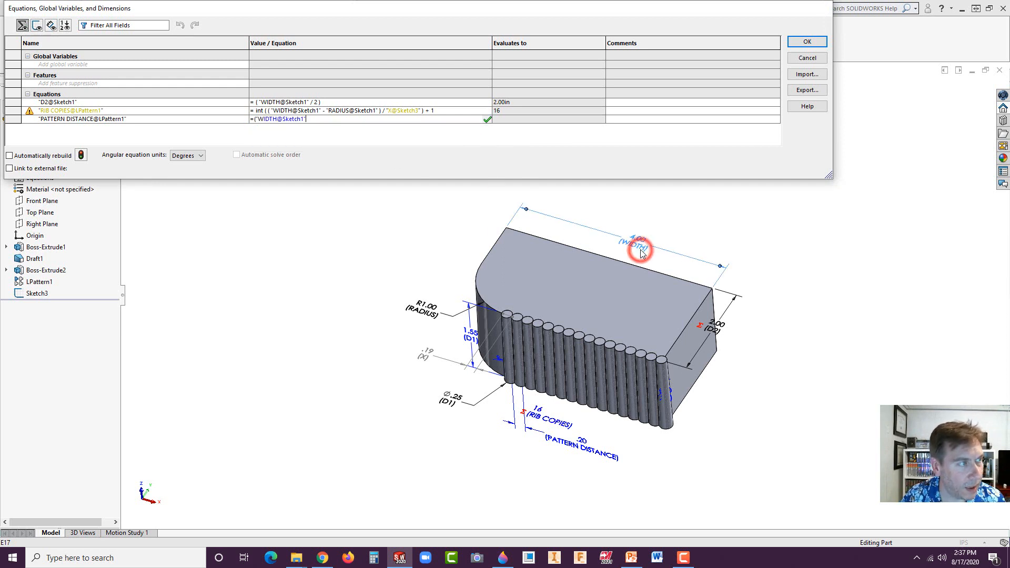
type("-")
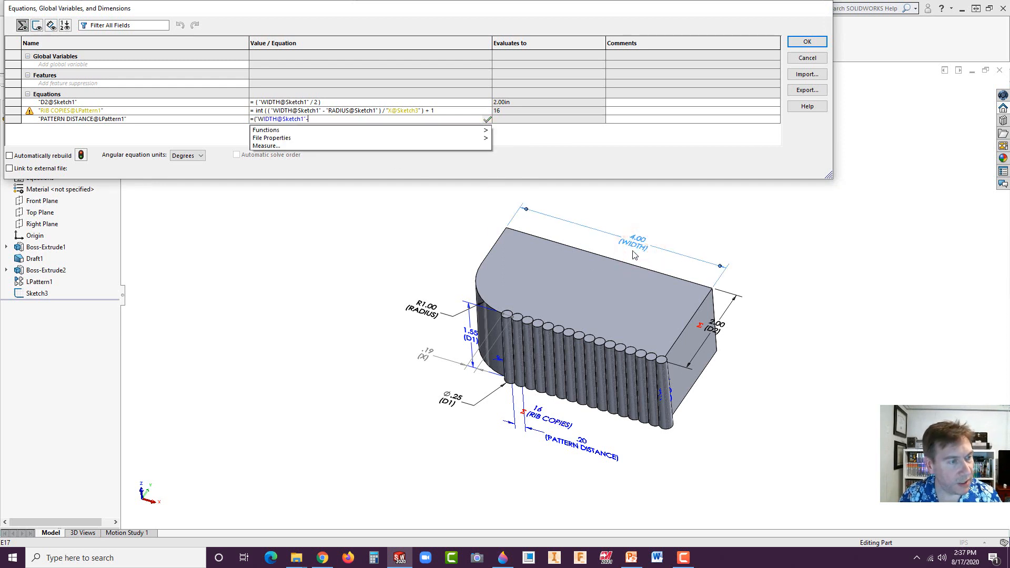
left_click(425, 308)
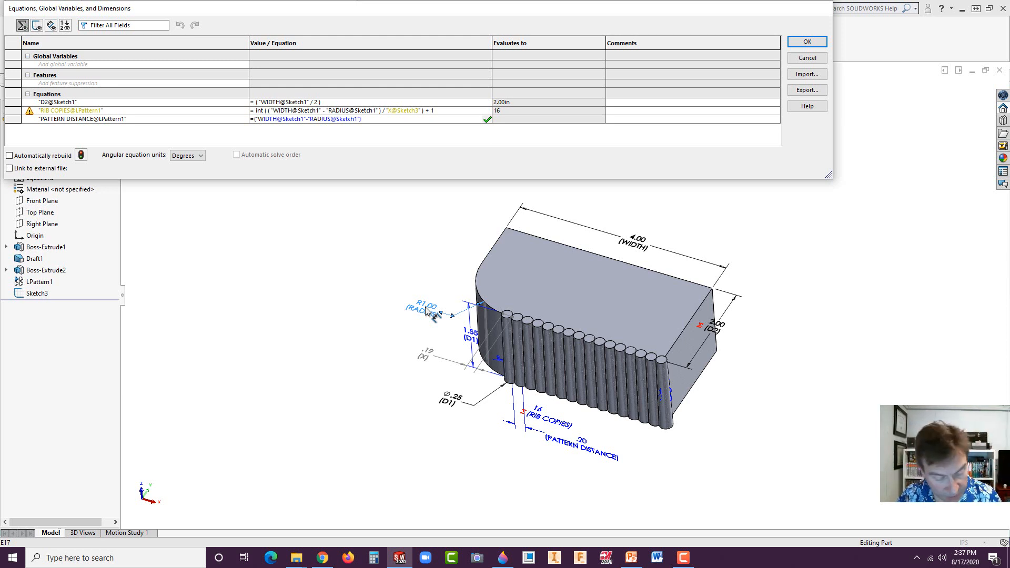
Step: Divide the WIDTH minus RADIUS difference by the RIB COPIES dimension minus 1, enclosed in its own parentheses
type("/")
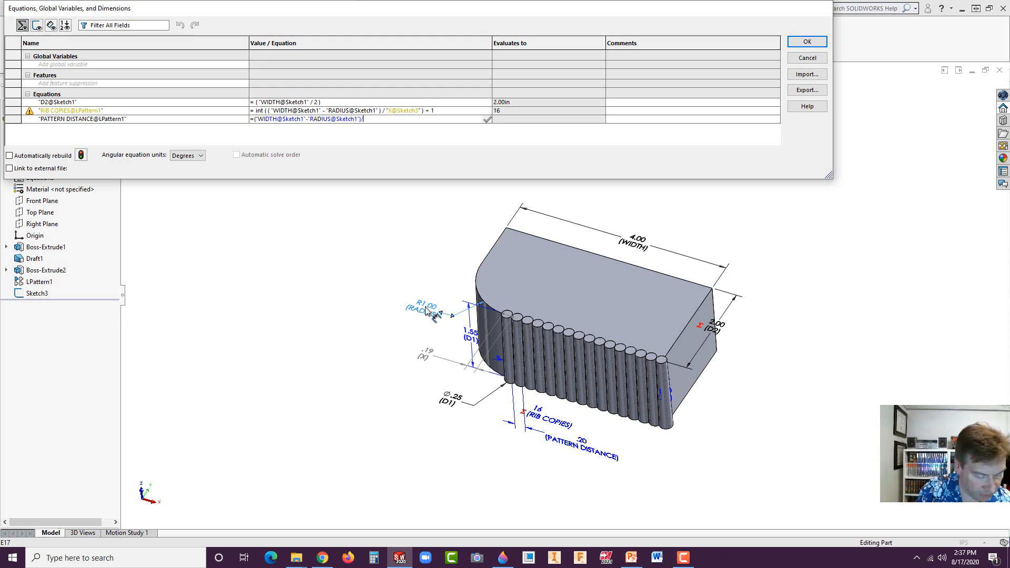
type("(")
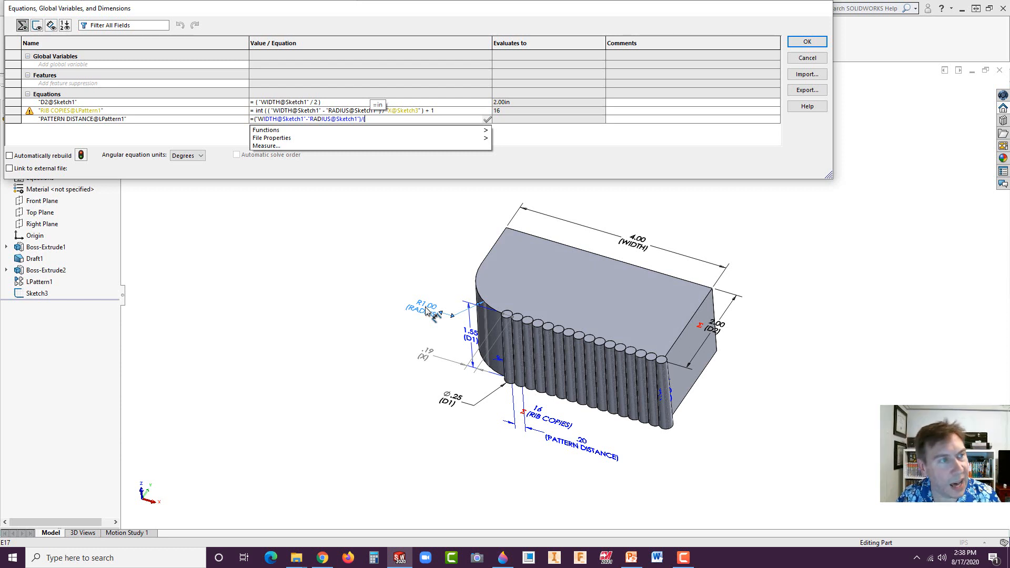
left_click(547, 424)
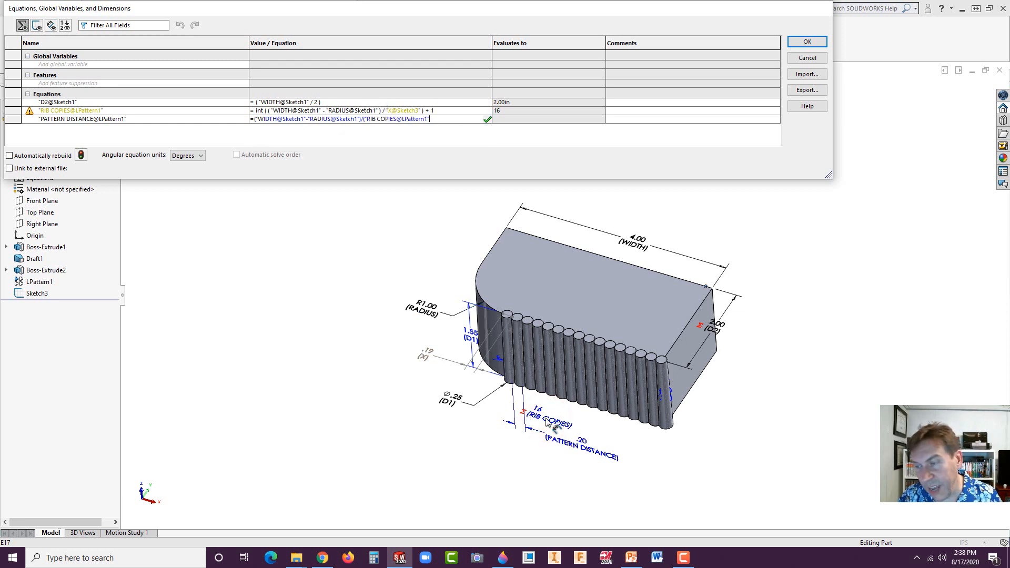
type("-1")
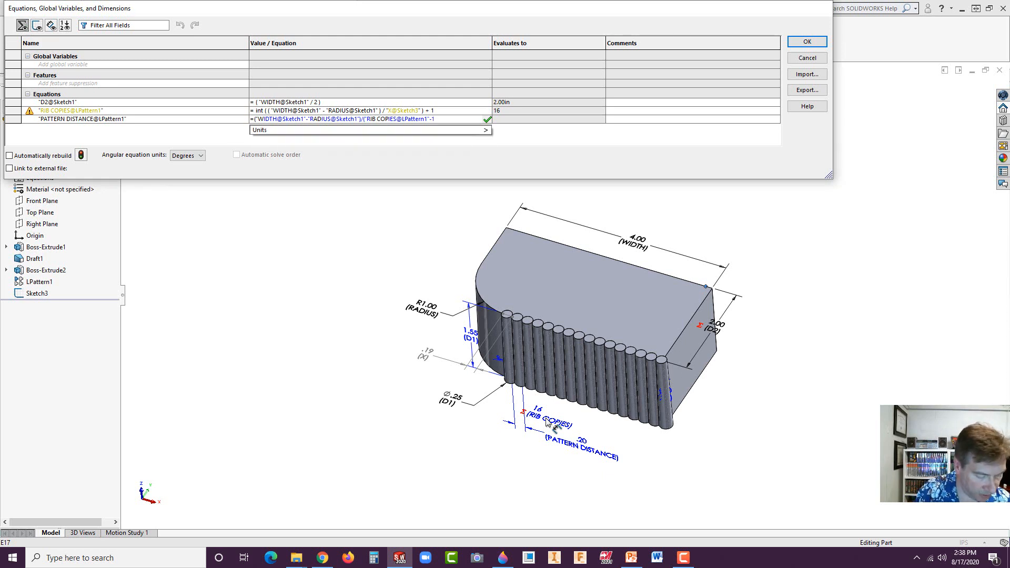
type(")")
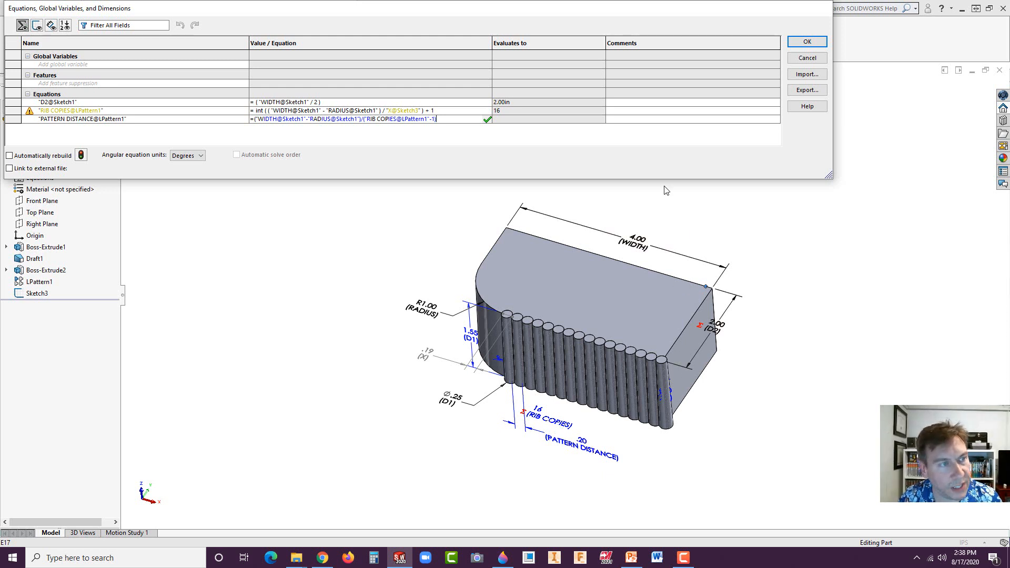
Step: Accept the PATTERN DISTANCE equation to update the model and save the part
left_click(521, 123)
mouse_move(525, 123)
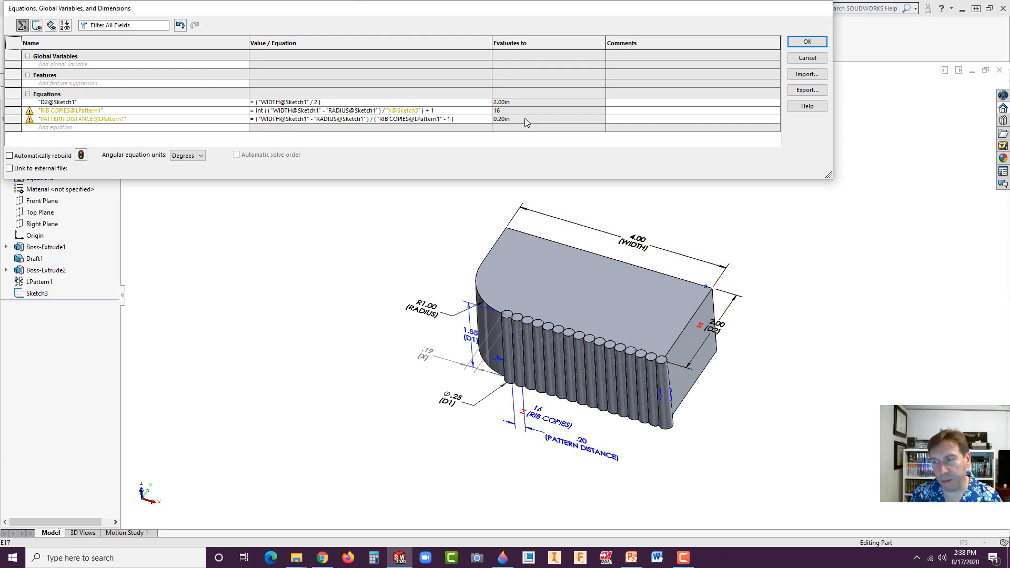
left_click(804, 41)
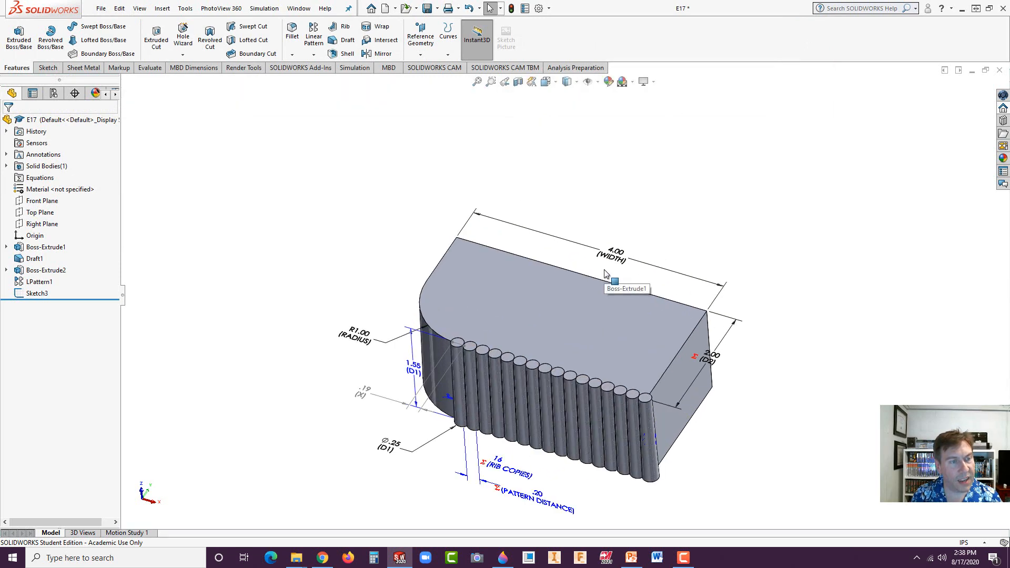
left_click(428, 14)
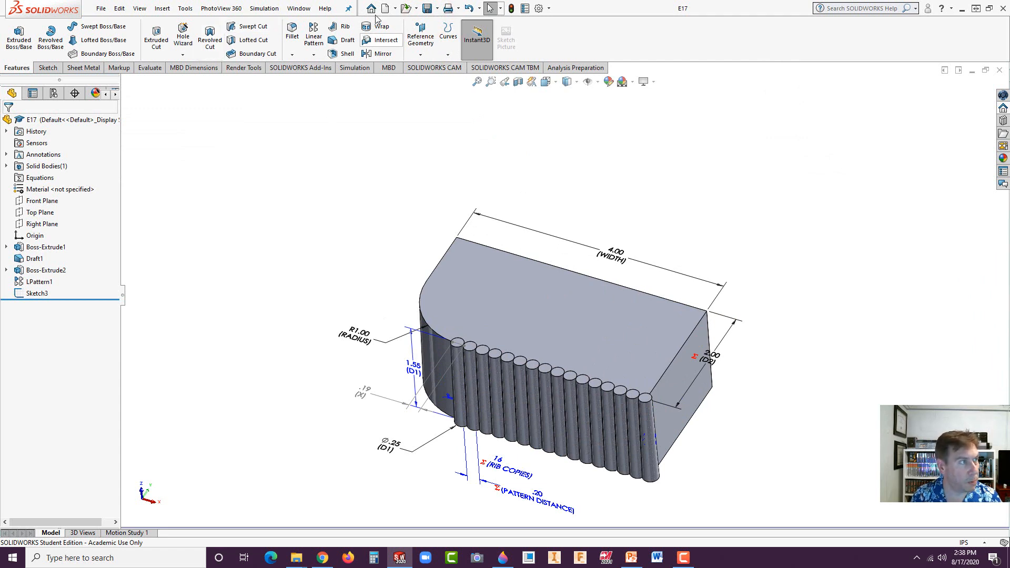
Step: Mirror the whole solid body about the flat end face beside the last rib, merging the solids
left_click(378, 54)
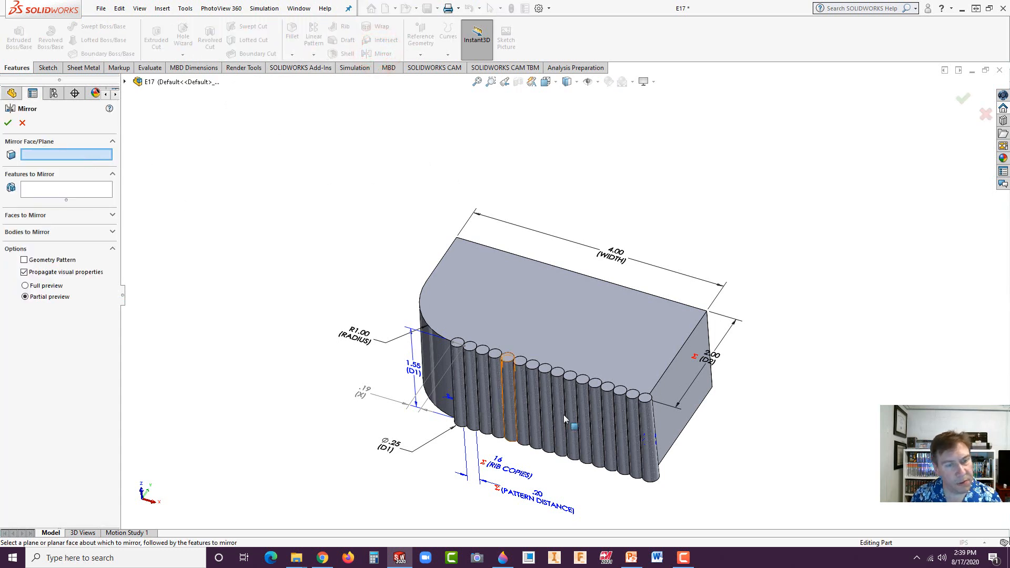
left_click(694, 398)
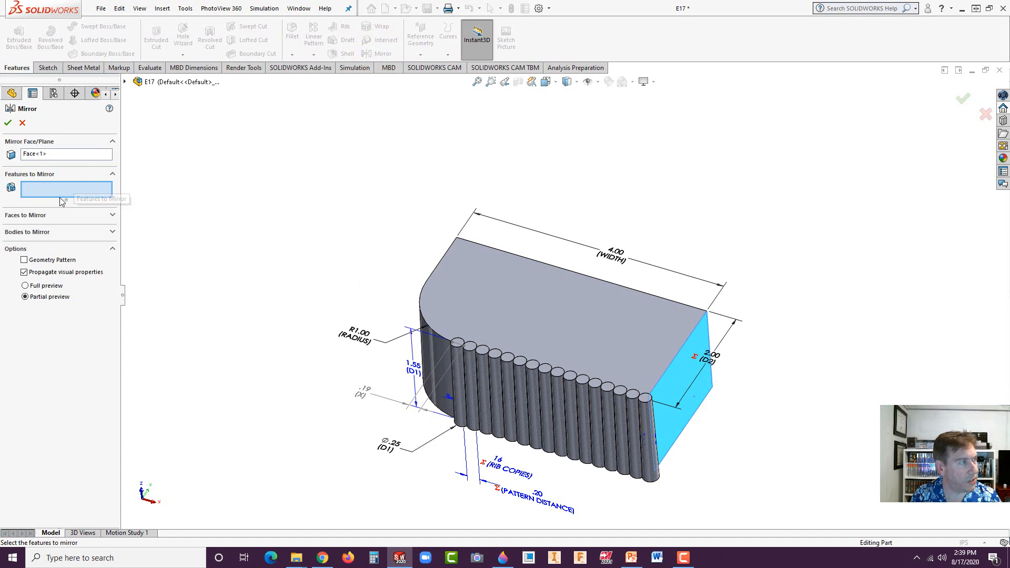
left_click(51, 233)
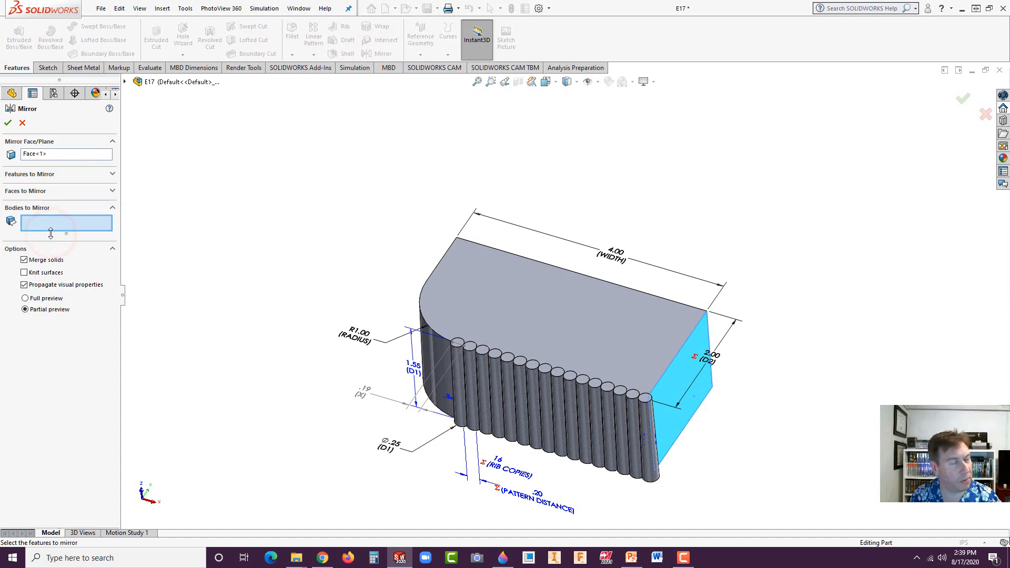
left_click(520, 286)
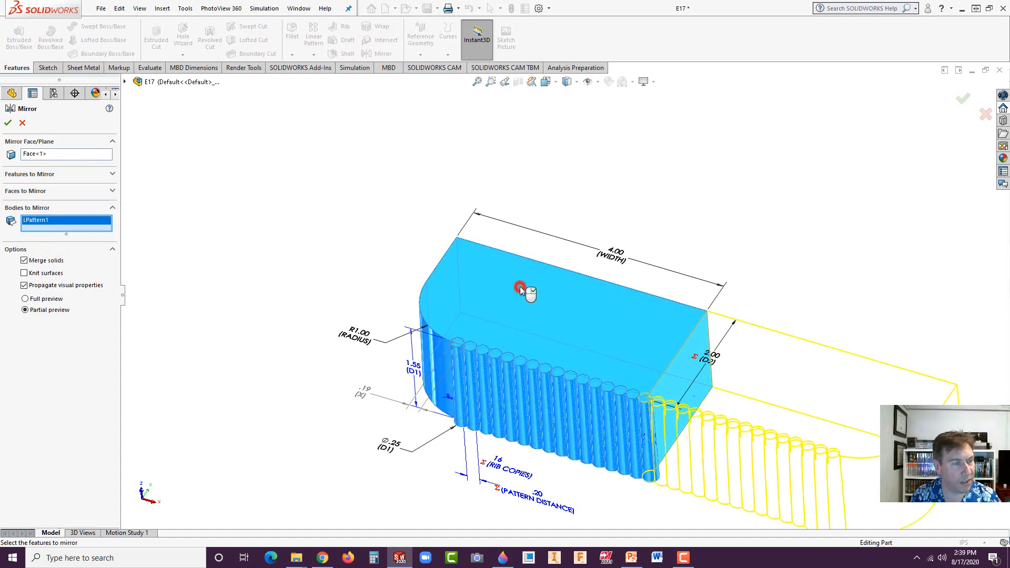
right_click(521, 286)
Step: Mirror the whole part about its long flat back face to complete the rounded package shape, and save the part
middle_click_drag(609, 297, 235, 202)
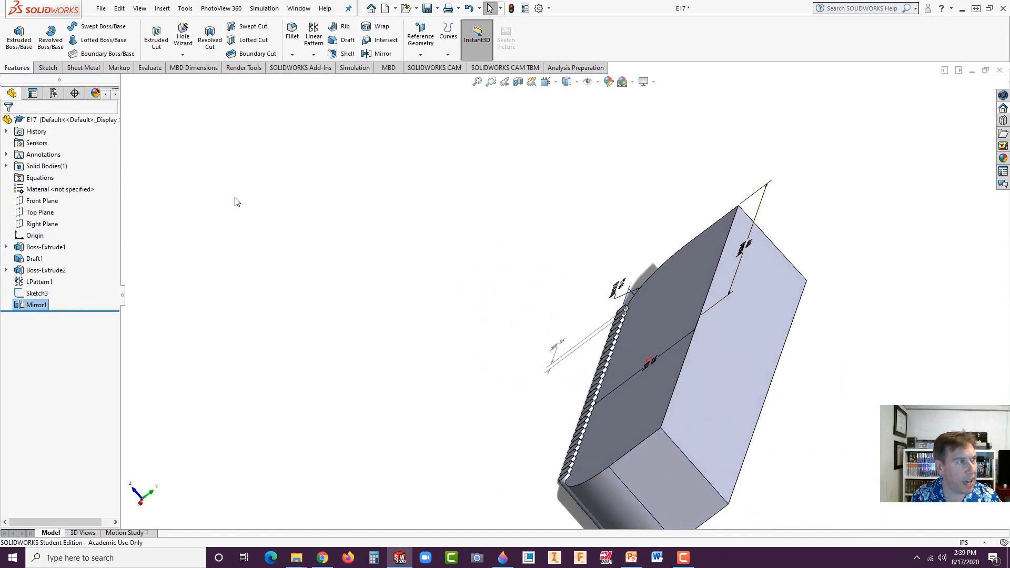
left_click(378, 53)
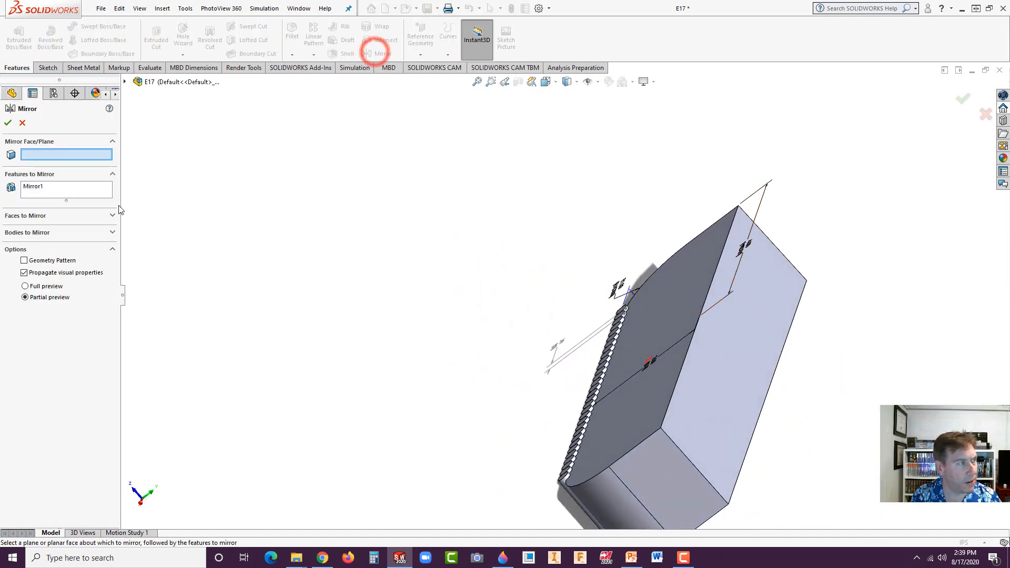
left_click(739, 354)
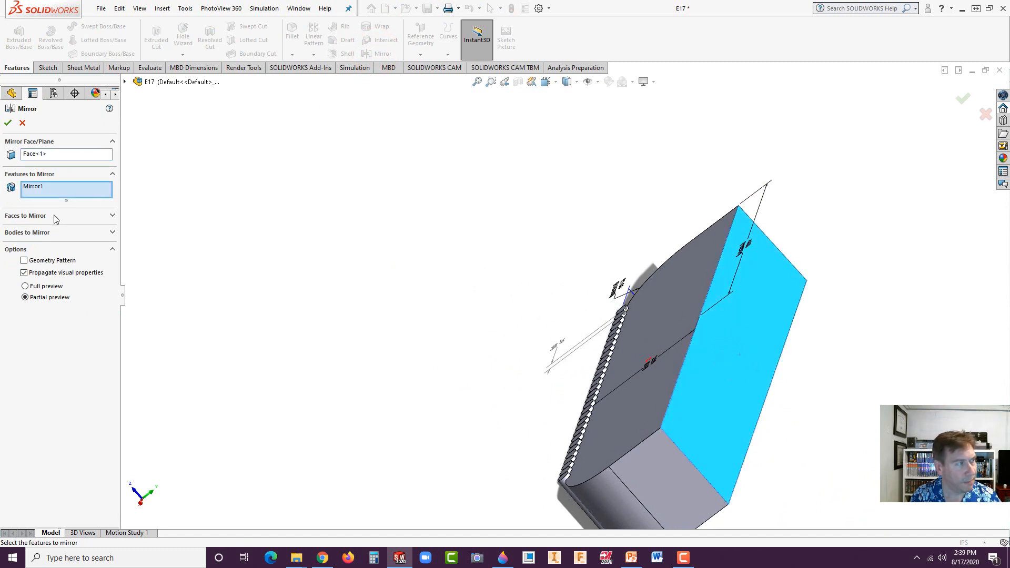
left_click(40, 233)
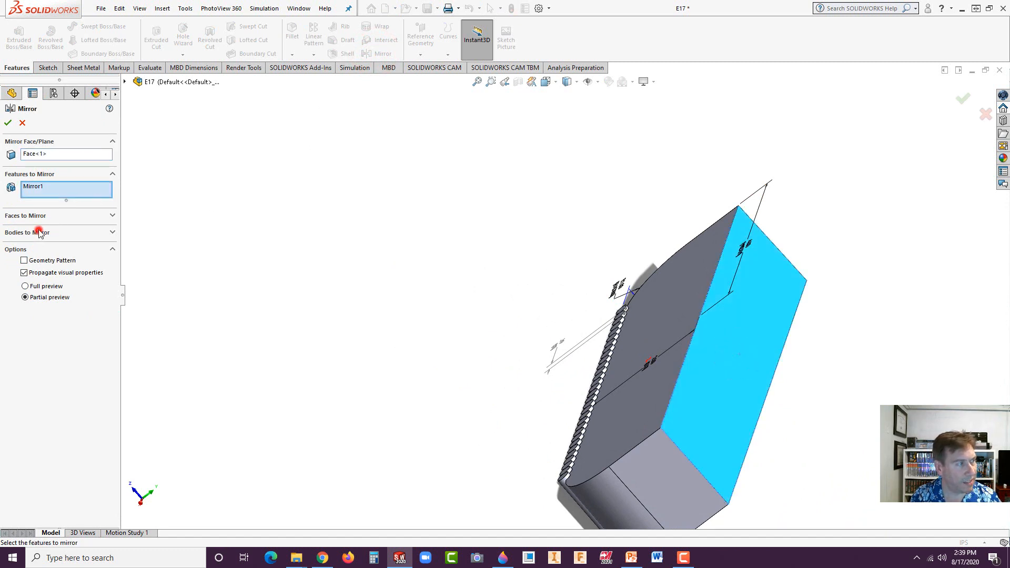
left_click(648, 388)
right_click(648, 387)
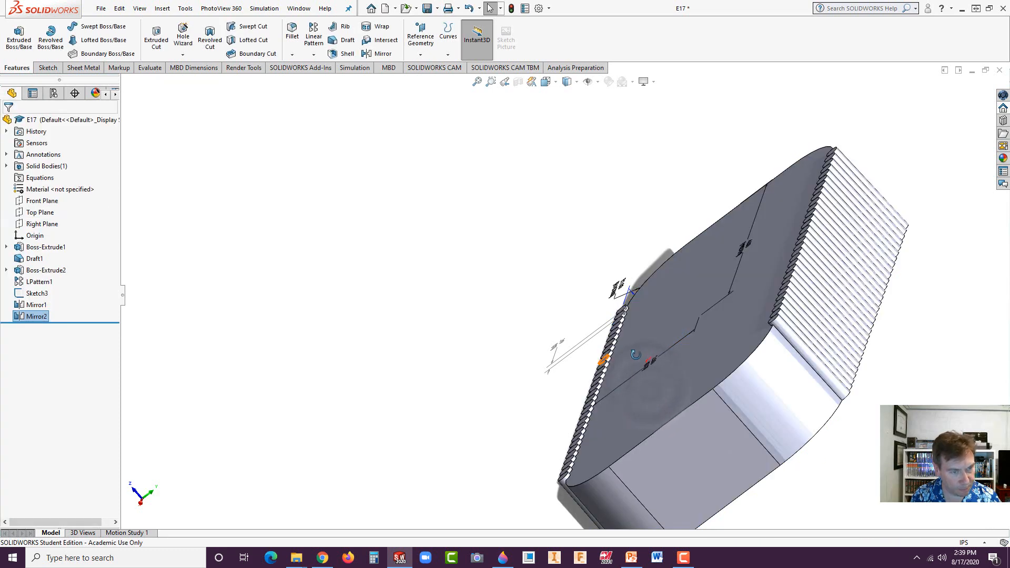
middle_click_drag(649, 390, 692, 334)
scroll(697, 331, "up", 3)
scroll(697, 331, "up", 1)
scroll(719, 304, "down", 2)
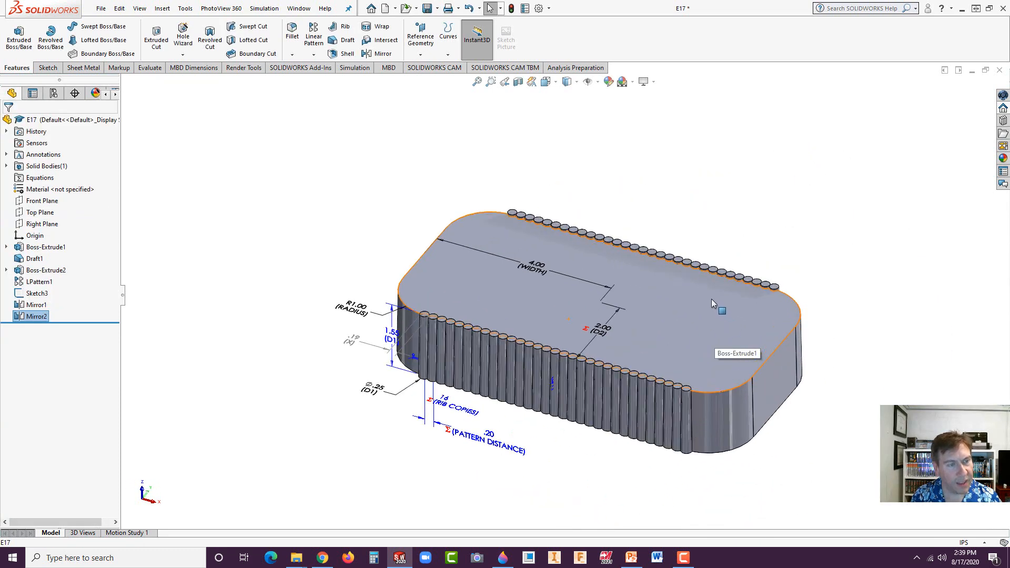
left_click(427, 8)
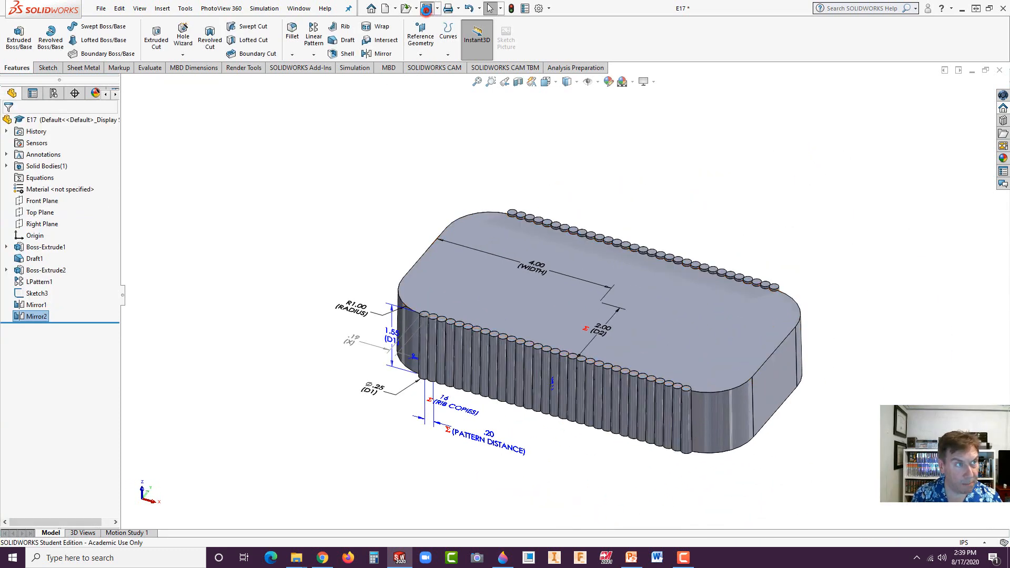
Step: Set the WIDTH dimension on the top face to 3 in and regenerate the model to test the rib equations
left_click(371, 176)
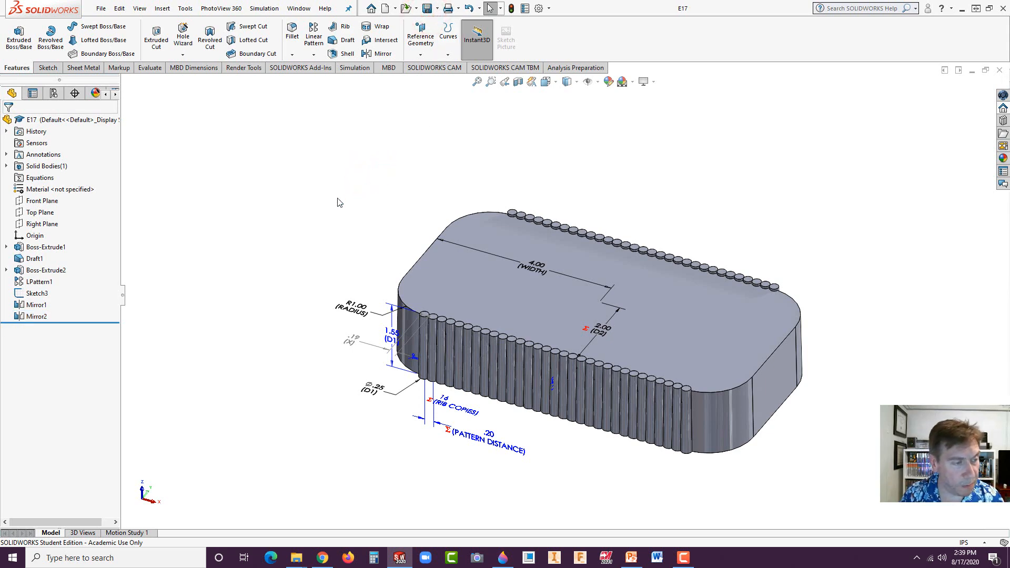
middle_click_drag(447, 321, 518, 352)
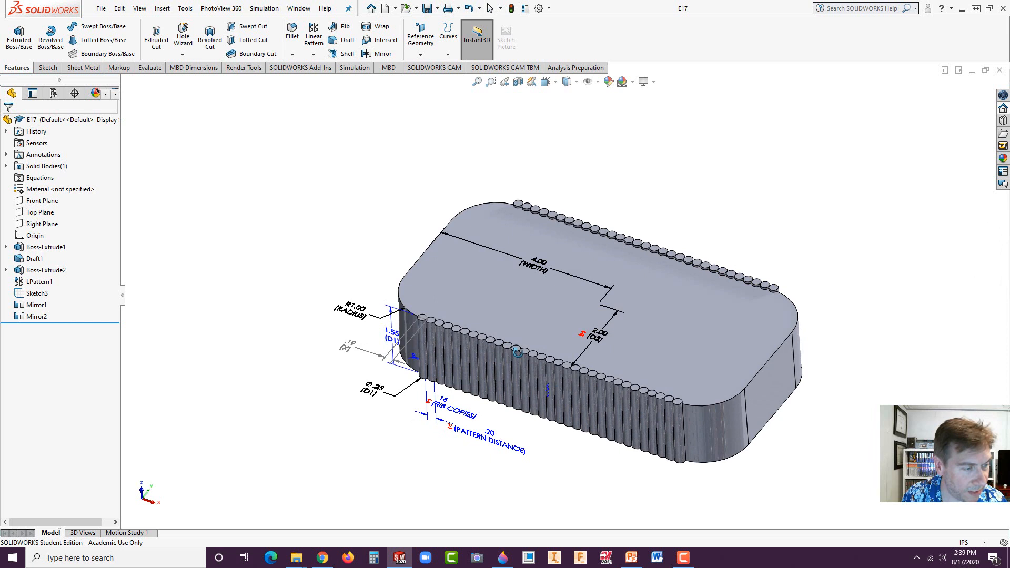
double_click(543, 263)
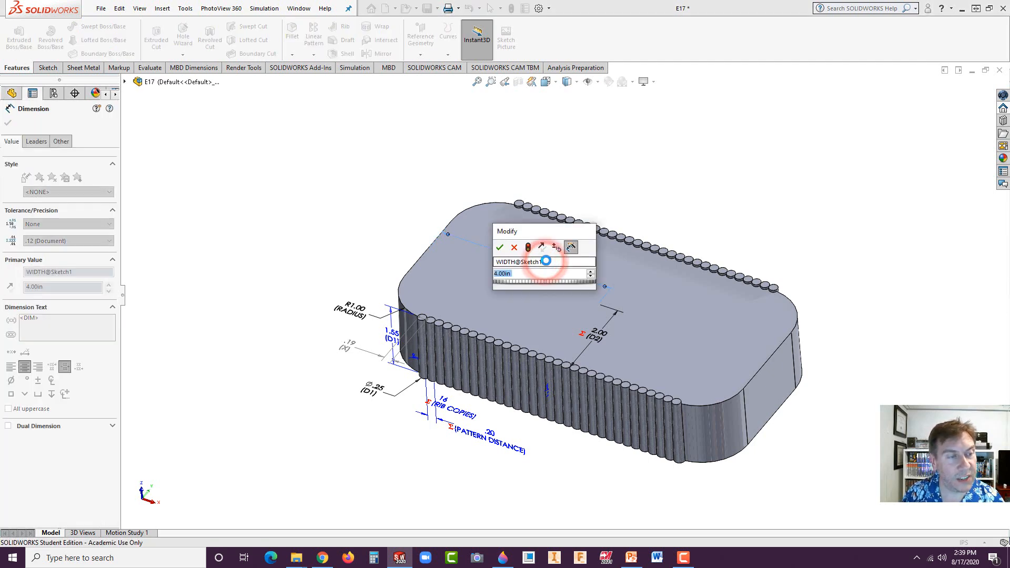
type("3")
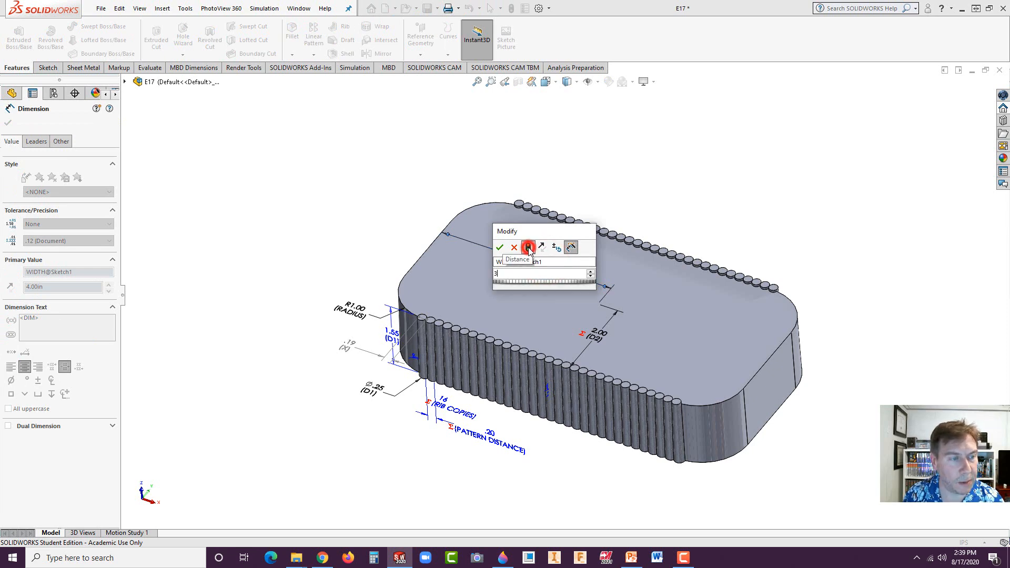
left_click(528, 248)
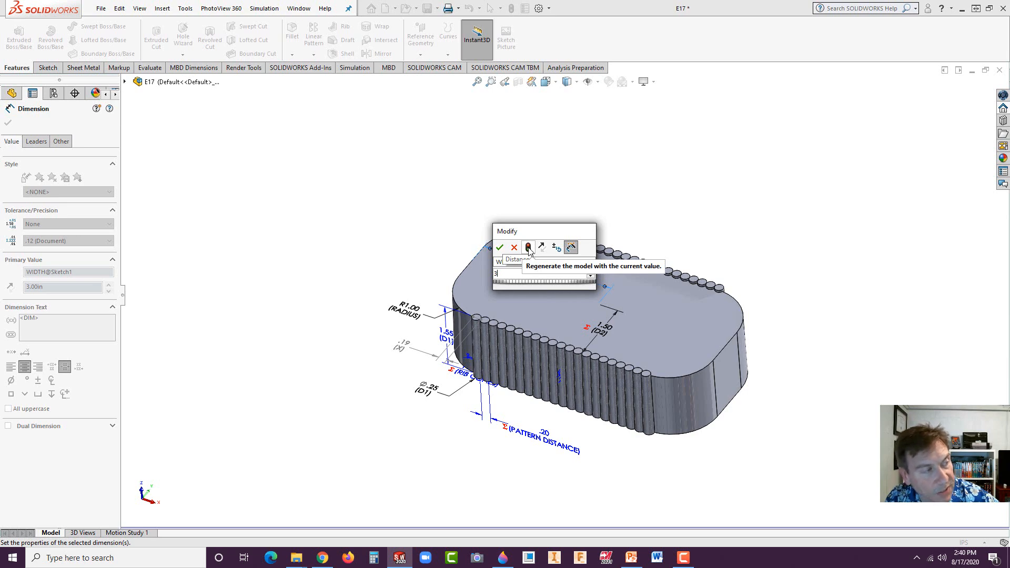
Step: Set the WIDTH dimension to 6 in and regenerate the model with that value
double_click(499, 273)
type("6")
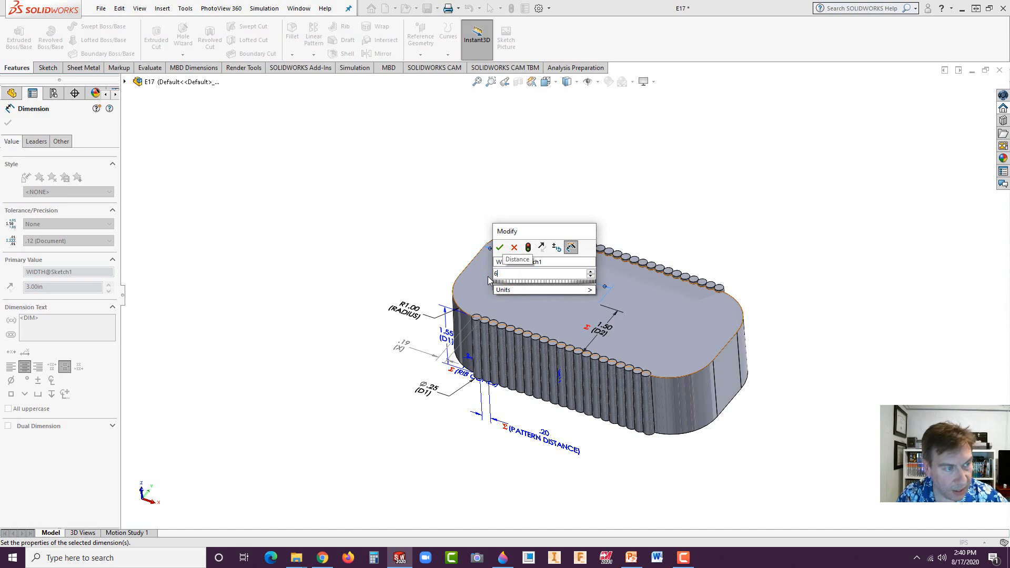
left_click(528, 247)
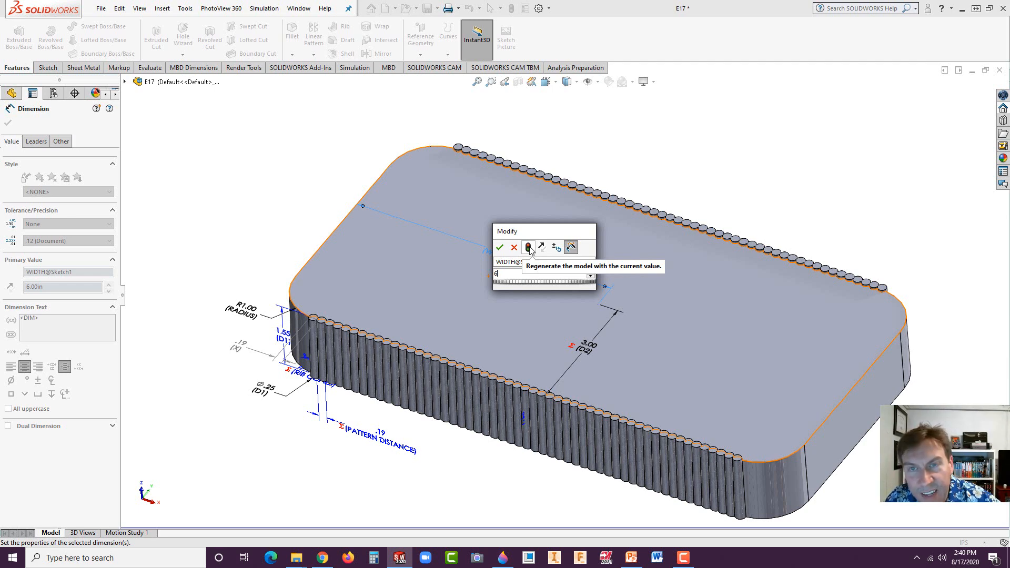
left_click(528, 248)
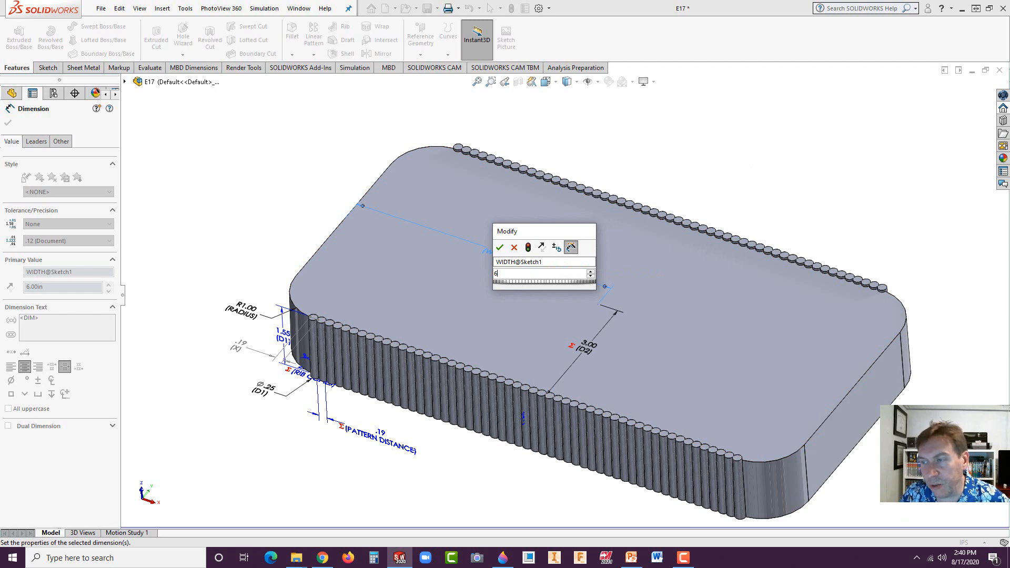